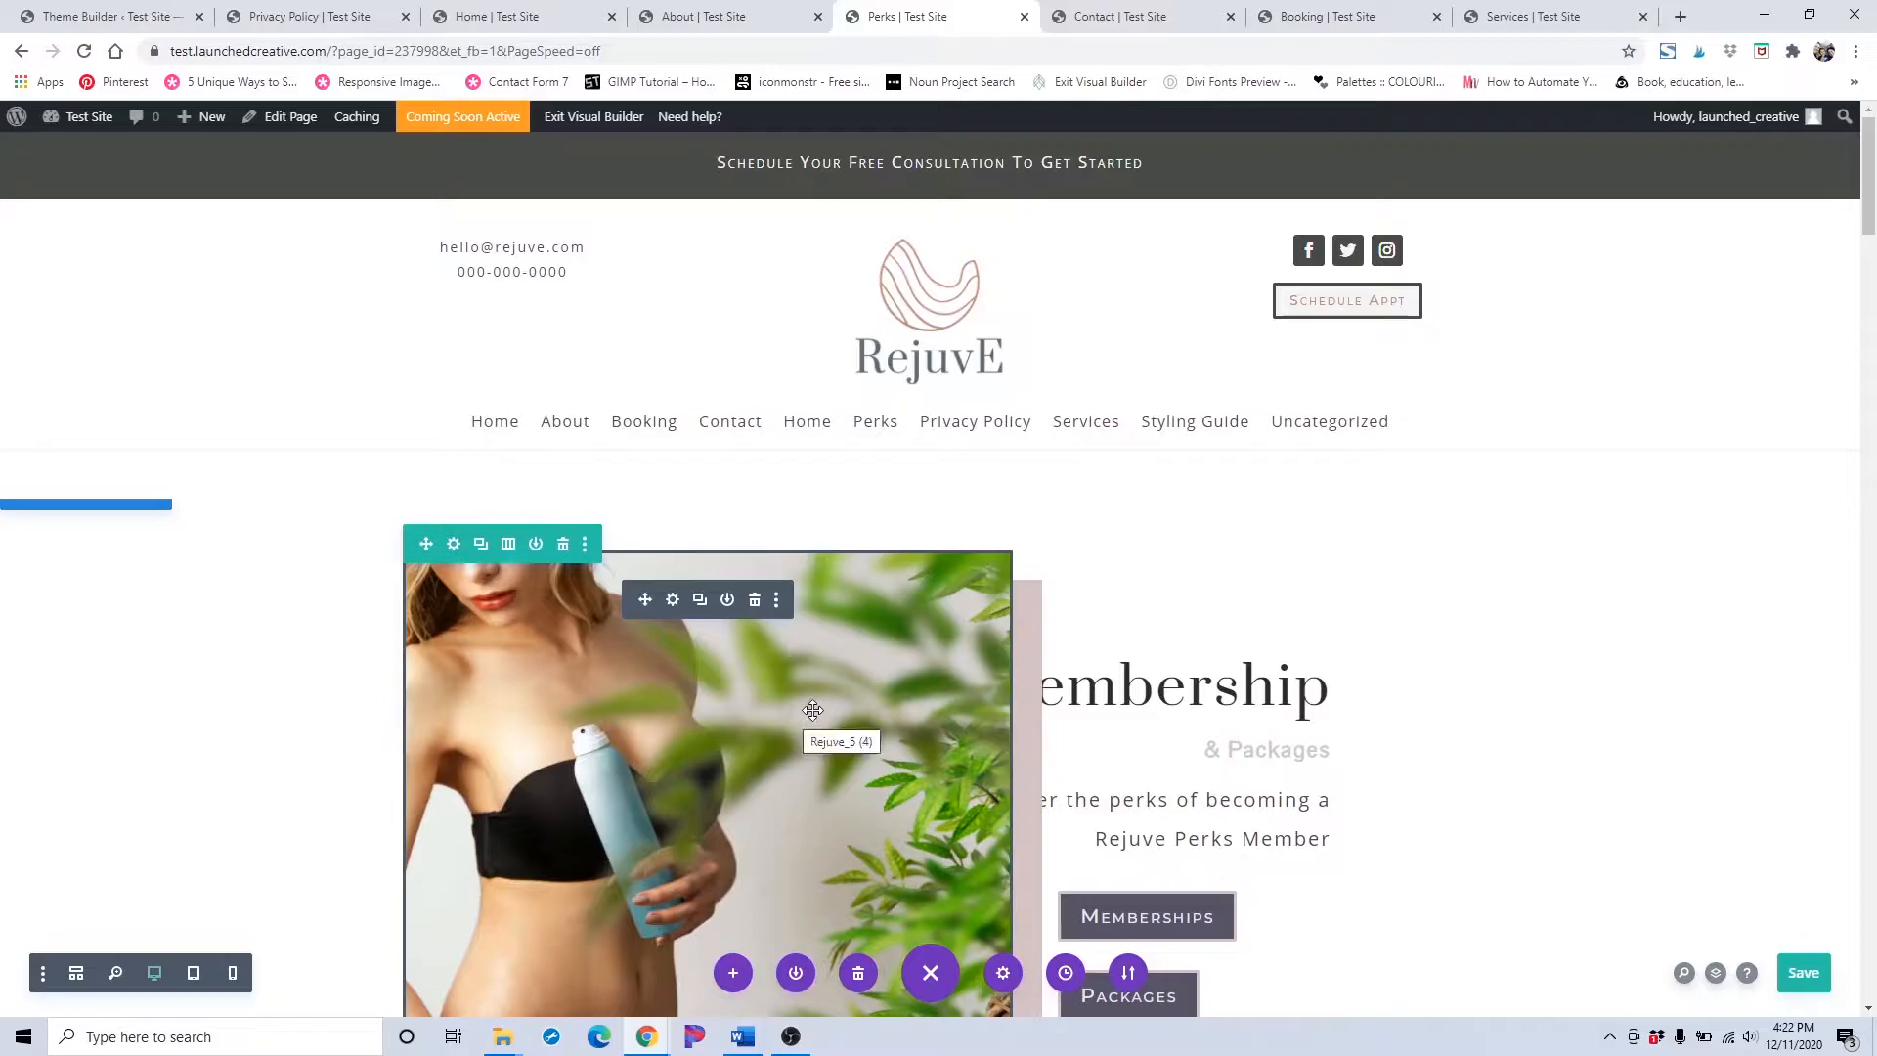
Open the image settings for the main photo at the page's start and check its image chooser without replacing the photo.
{"action": "scroll", "coordinate": [985, 661], "scroll_direction": "down", "scroll_amount": 2}
{"action": "scroll", "coordinate": [943, 501], "scroll_direction": "down", "scroll_amount": 2}
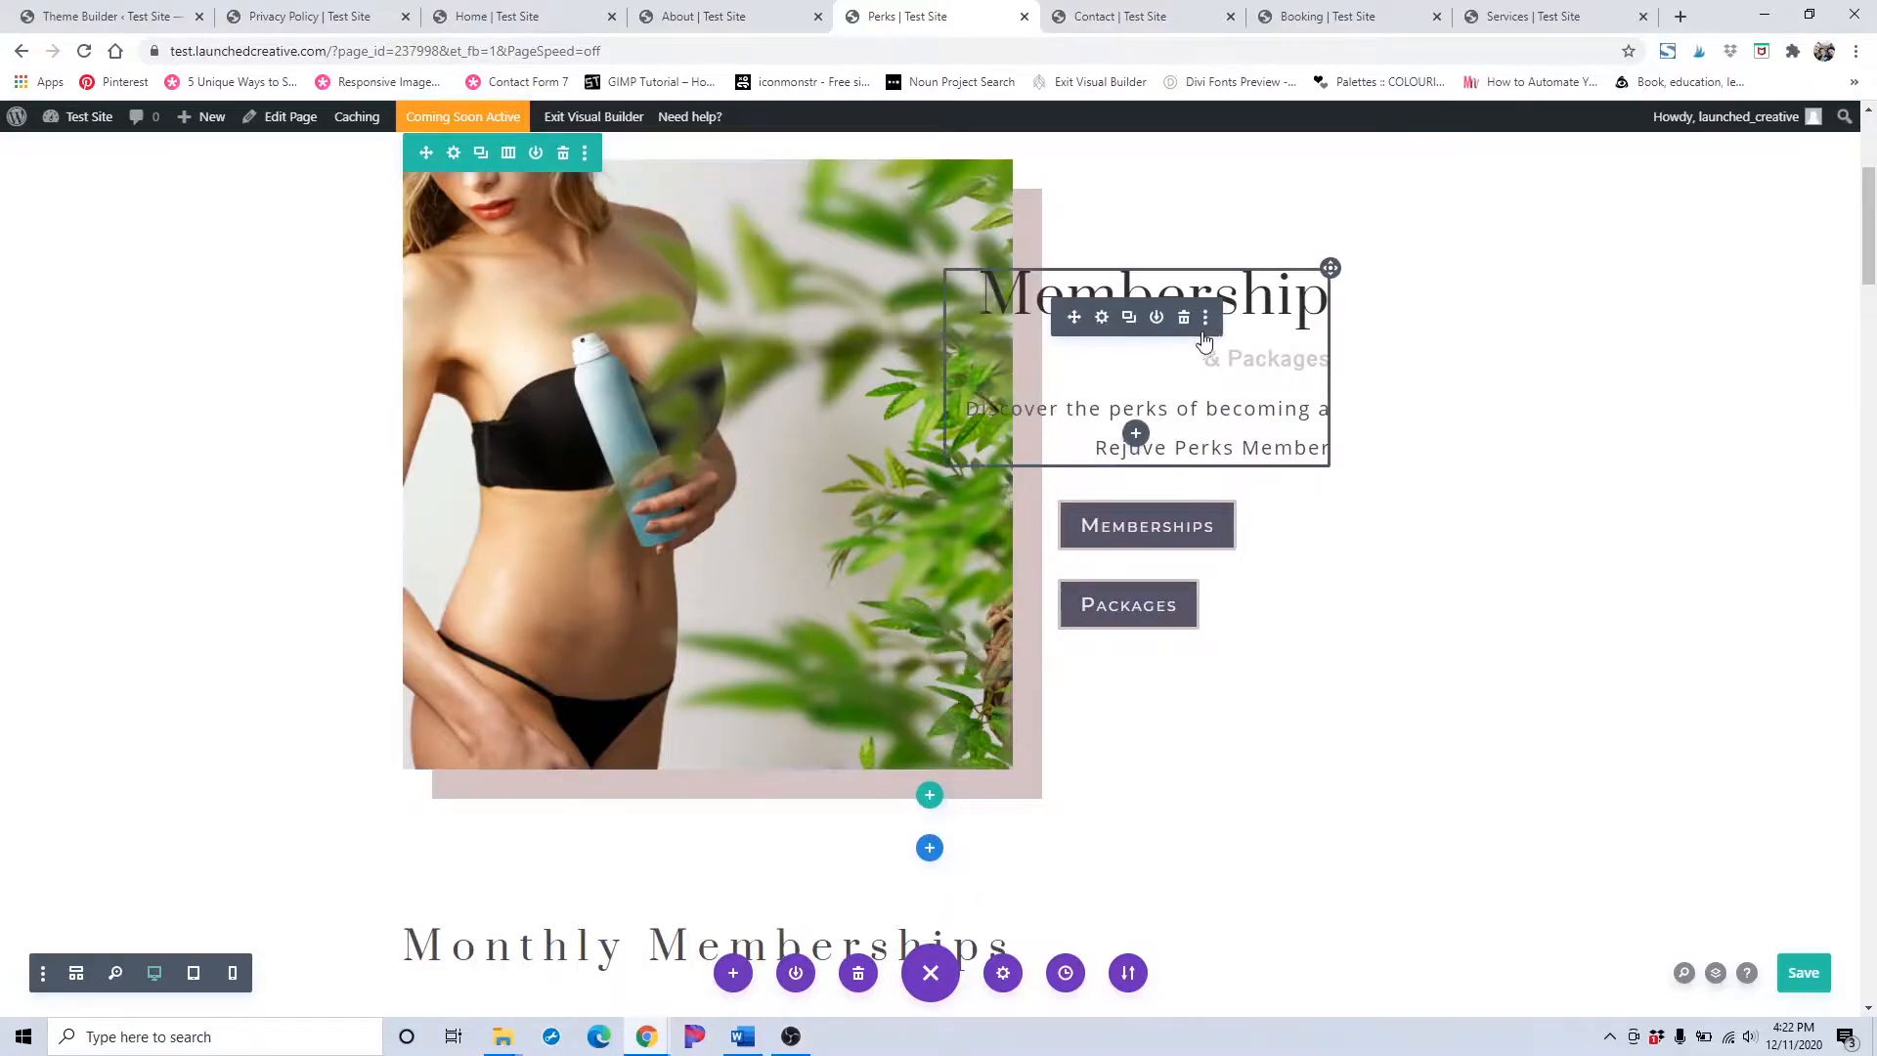
{"action": "scroll", "coordinate": [668, 327], "scroll_direction": "up", "scroll_amount": 1}
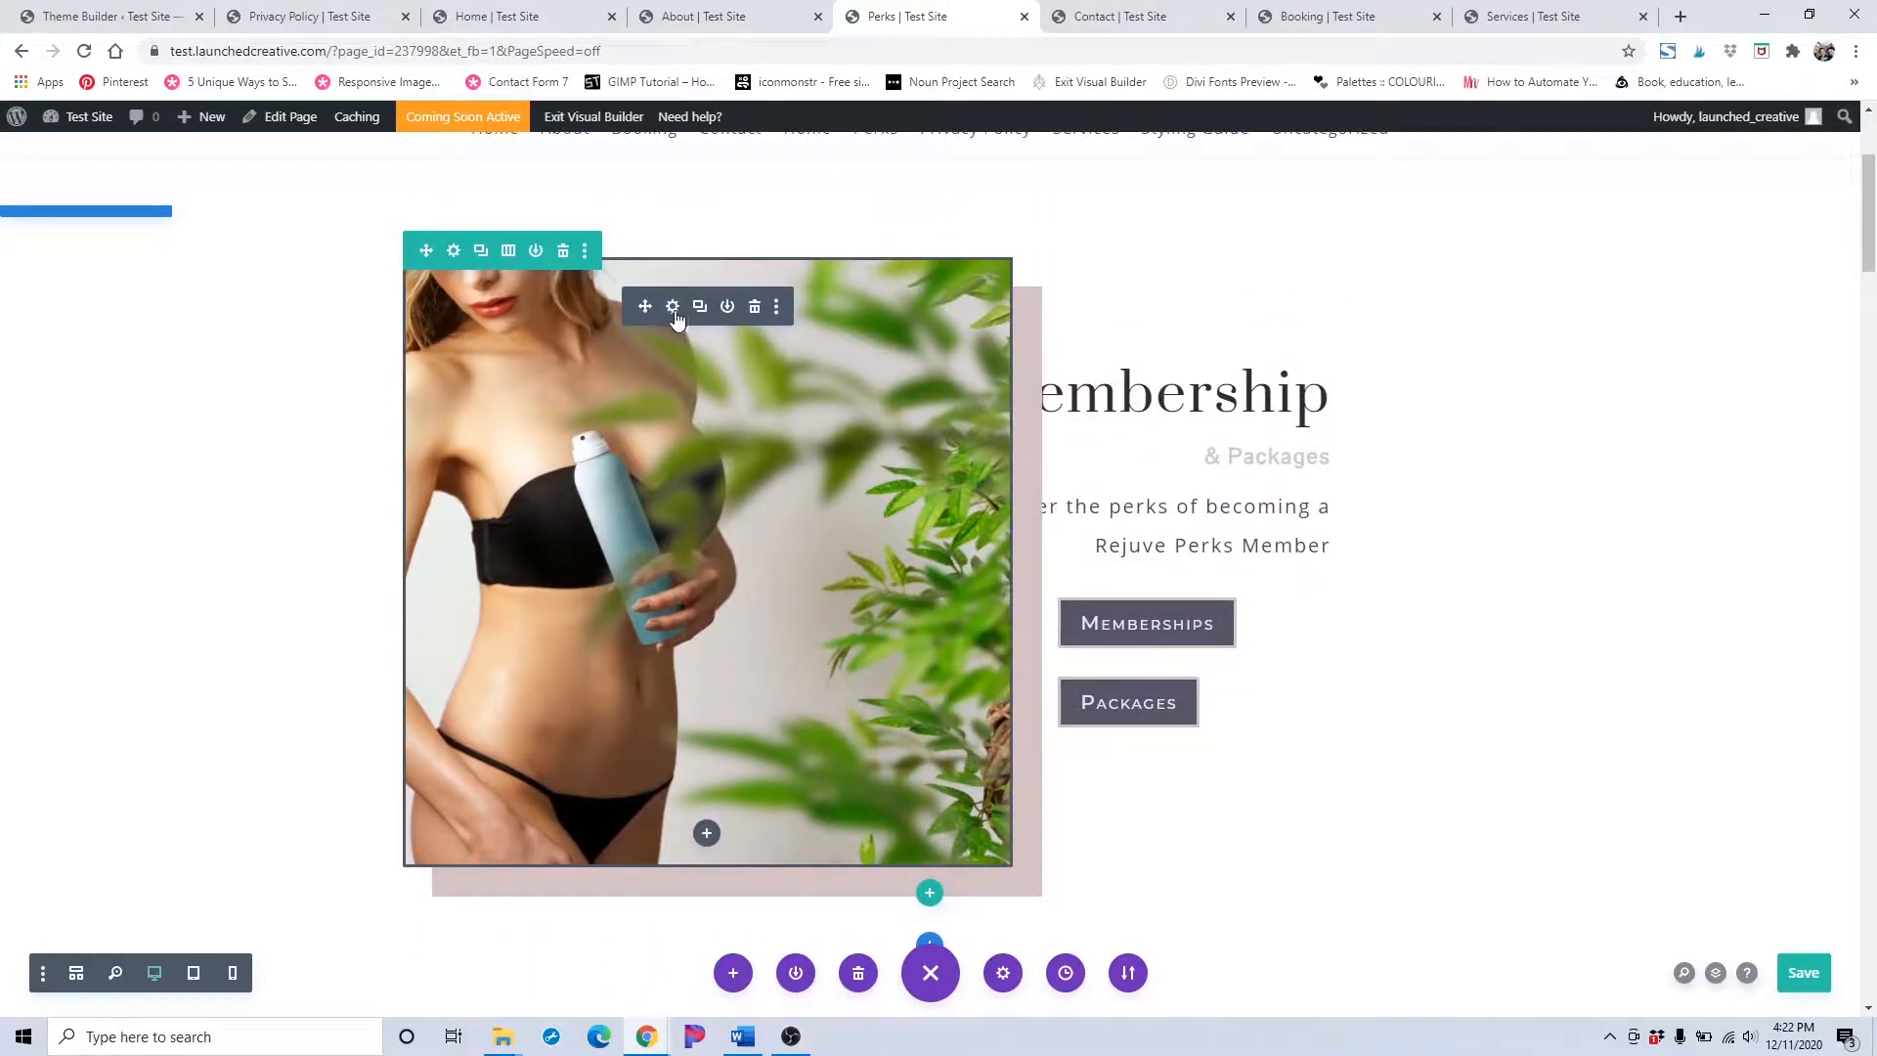
{"action": "left_click", "coordinate": [673, 306]}
{"action": "left_click_drag", "start_coordinate": [599, 231], "coordinate": [1408, 202]}
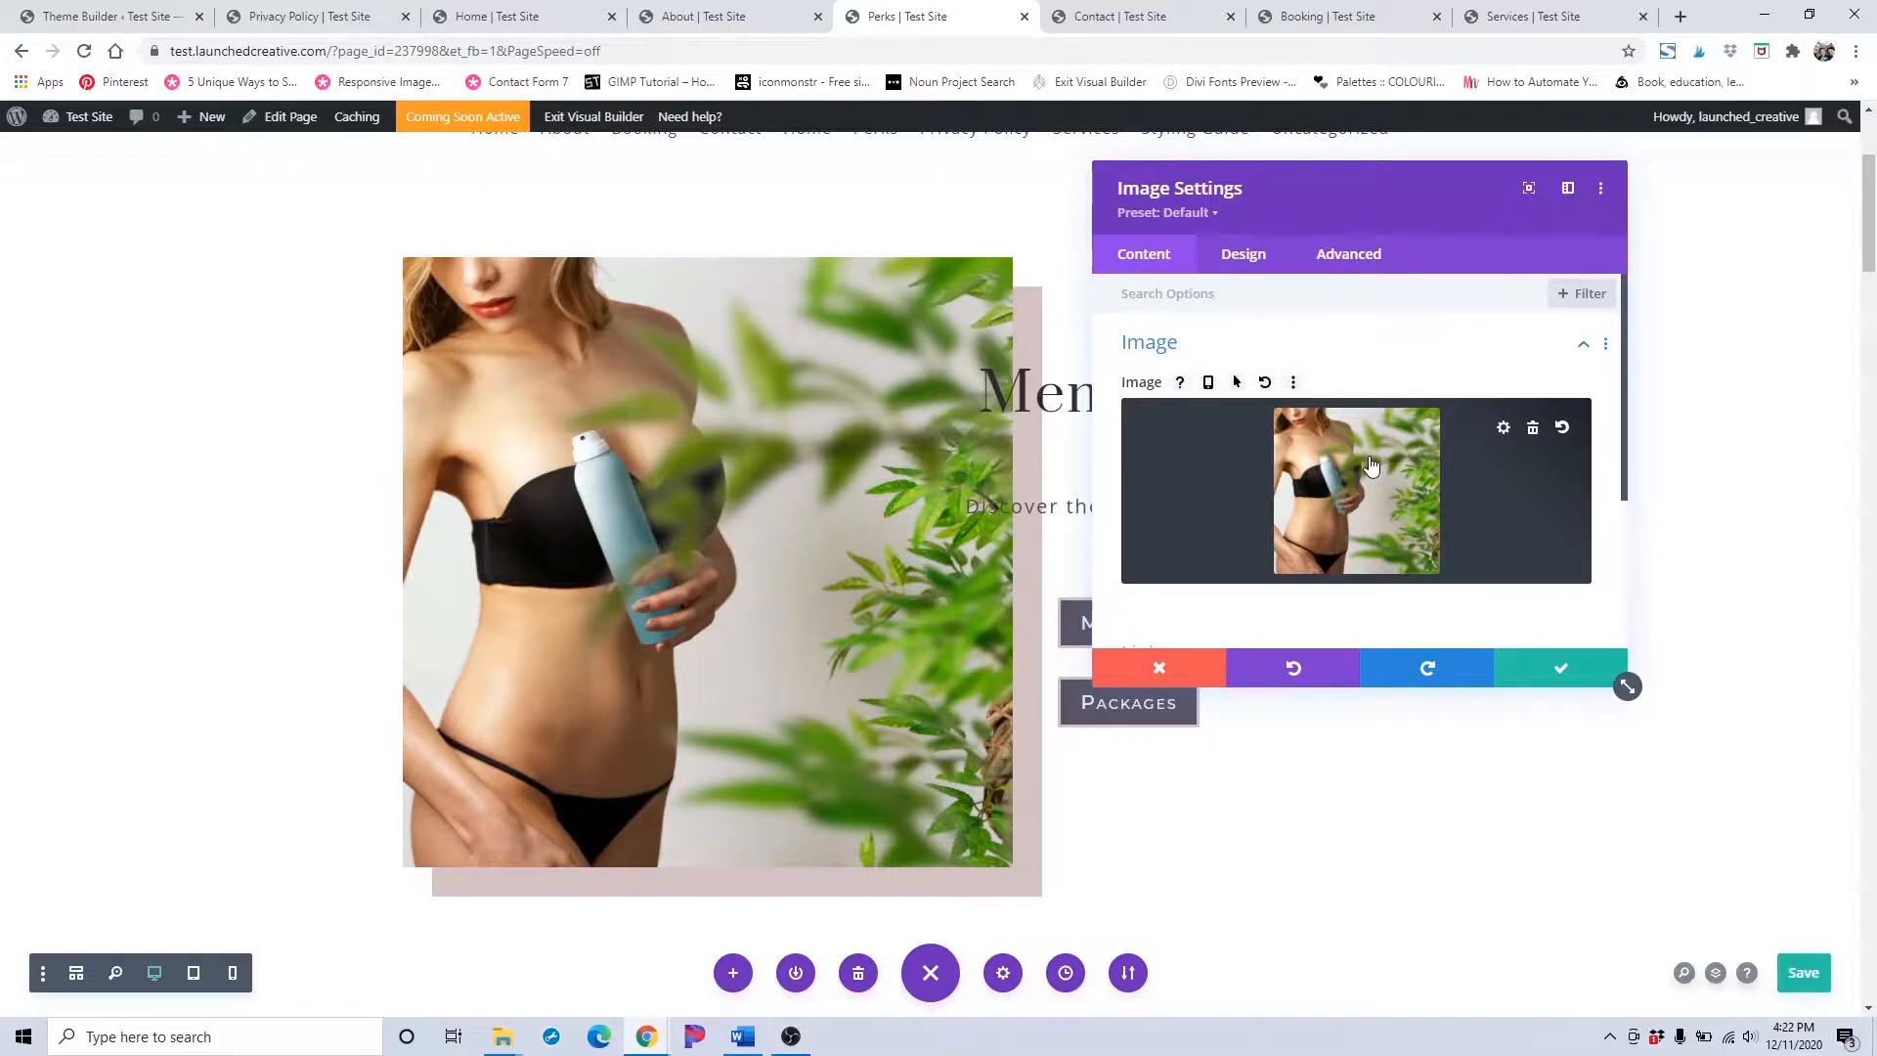
{"action": "left_click", "coordinate": [1349, 503]}
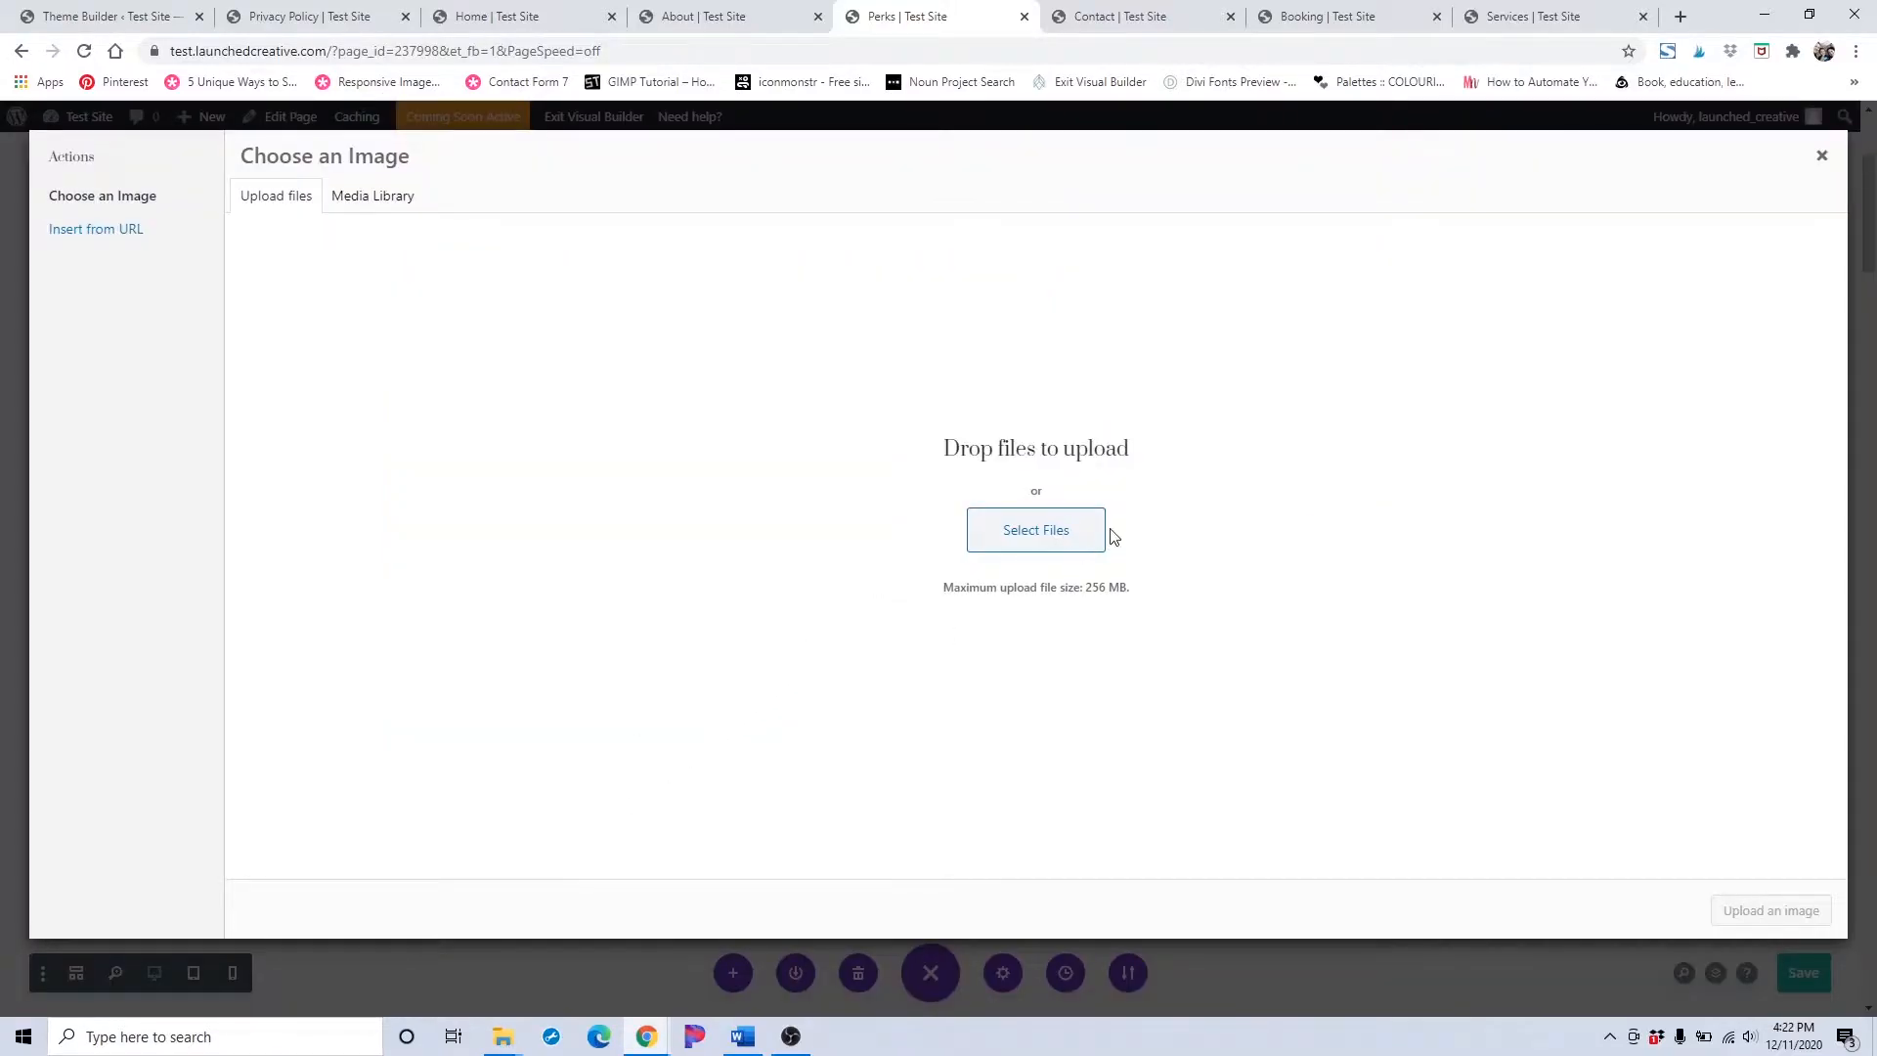
{"action": "left_click", "coordinate": [1825, 150]}
Set the main photo's box shadow color to the saved pink #d4afb9 and save the image settings.
{"action": "left_click", "coordinate": [1263, 256]}
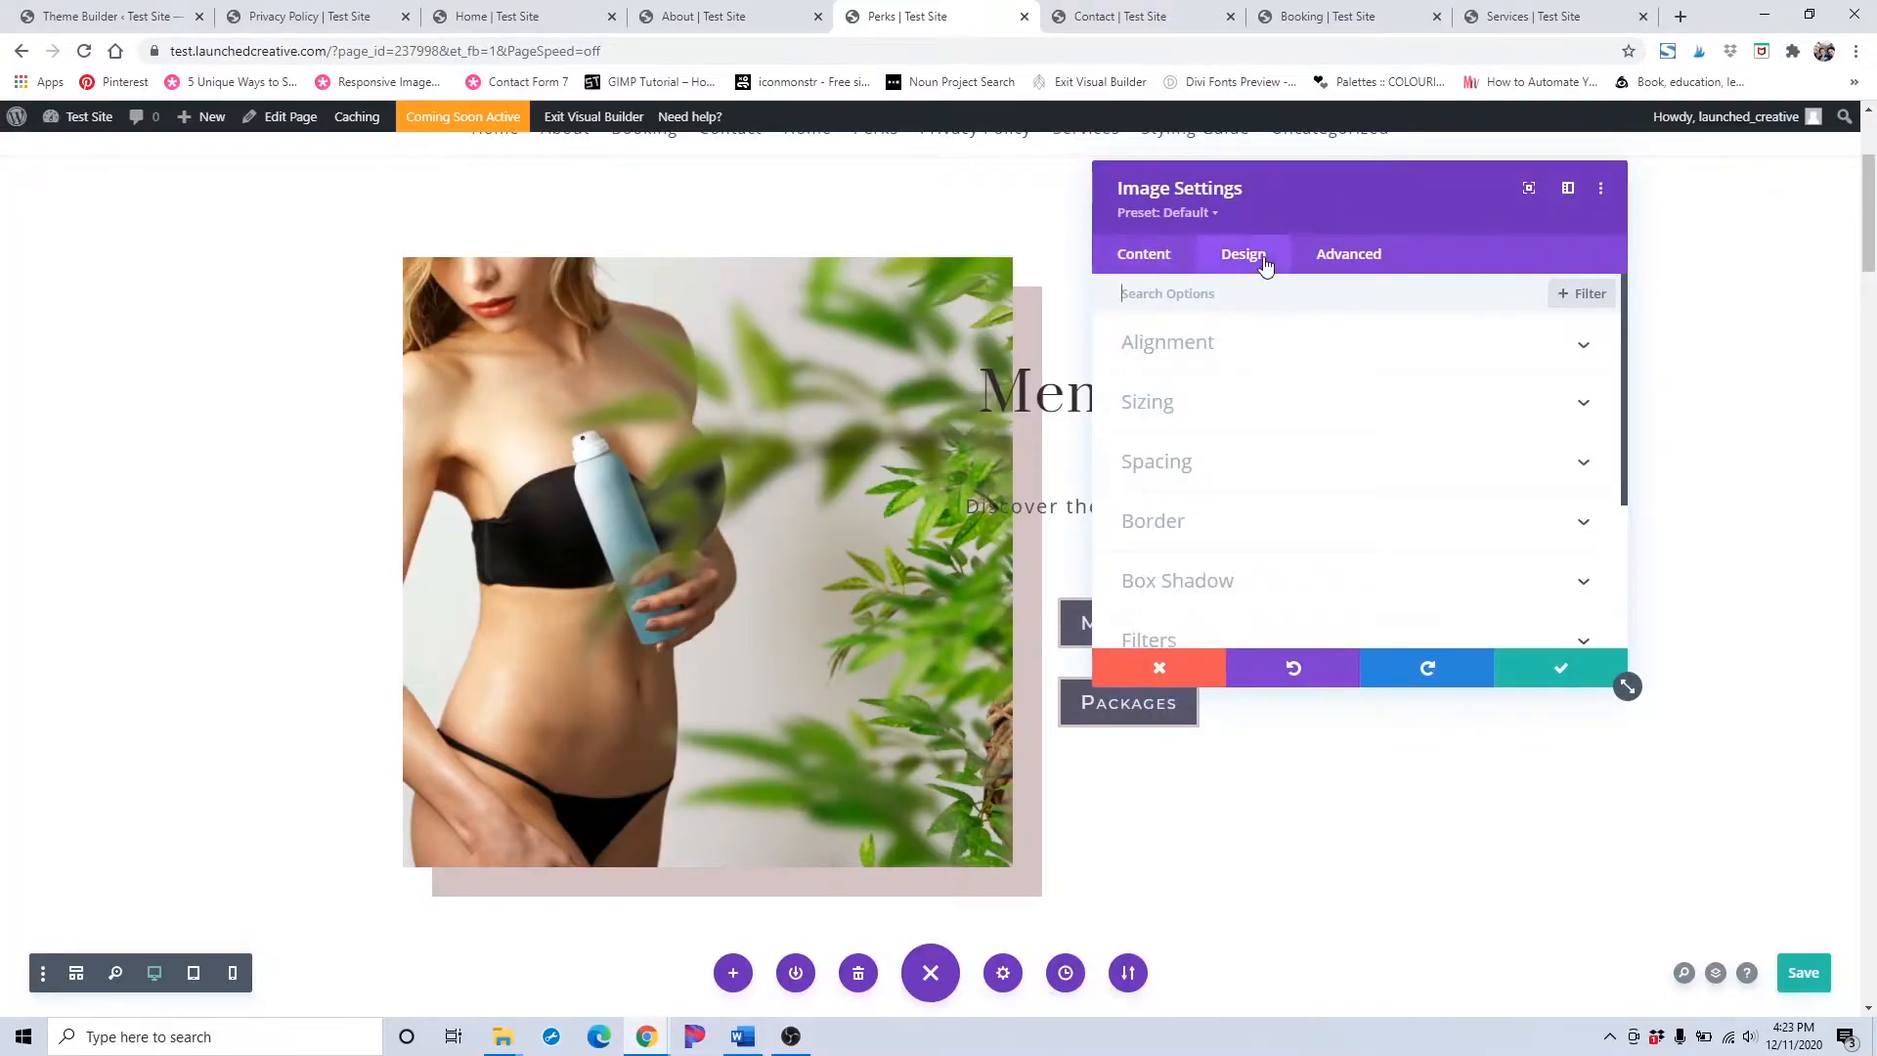
{"action": "scroll", "coordinate": [1178, 486], "scroll_direction": "down", "scroll_amount": 1}
{"action": "left_click", "coordinate": [1178, 486]}
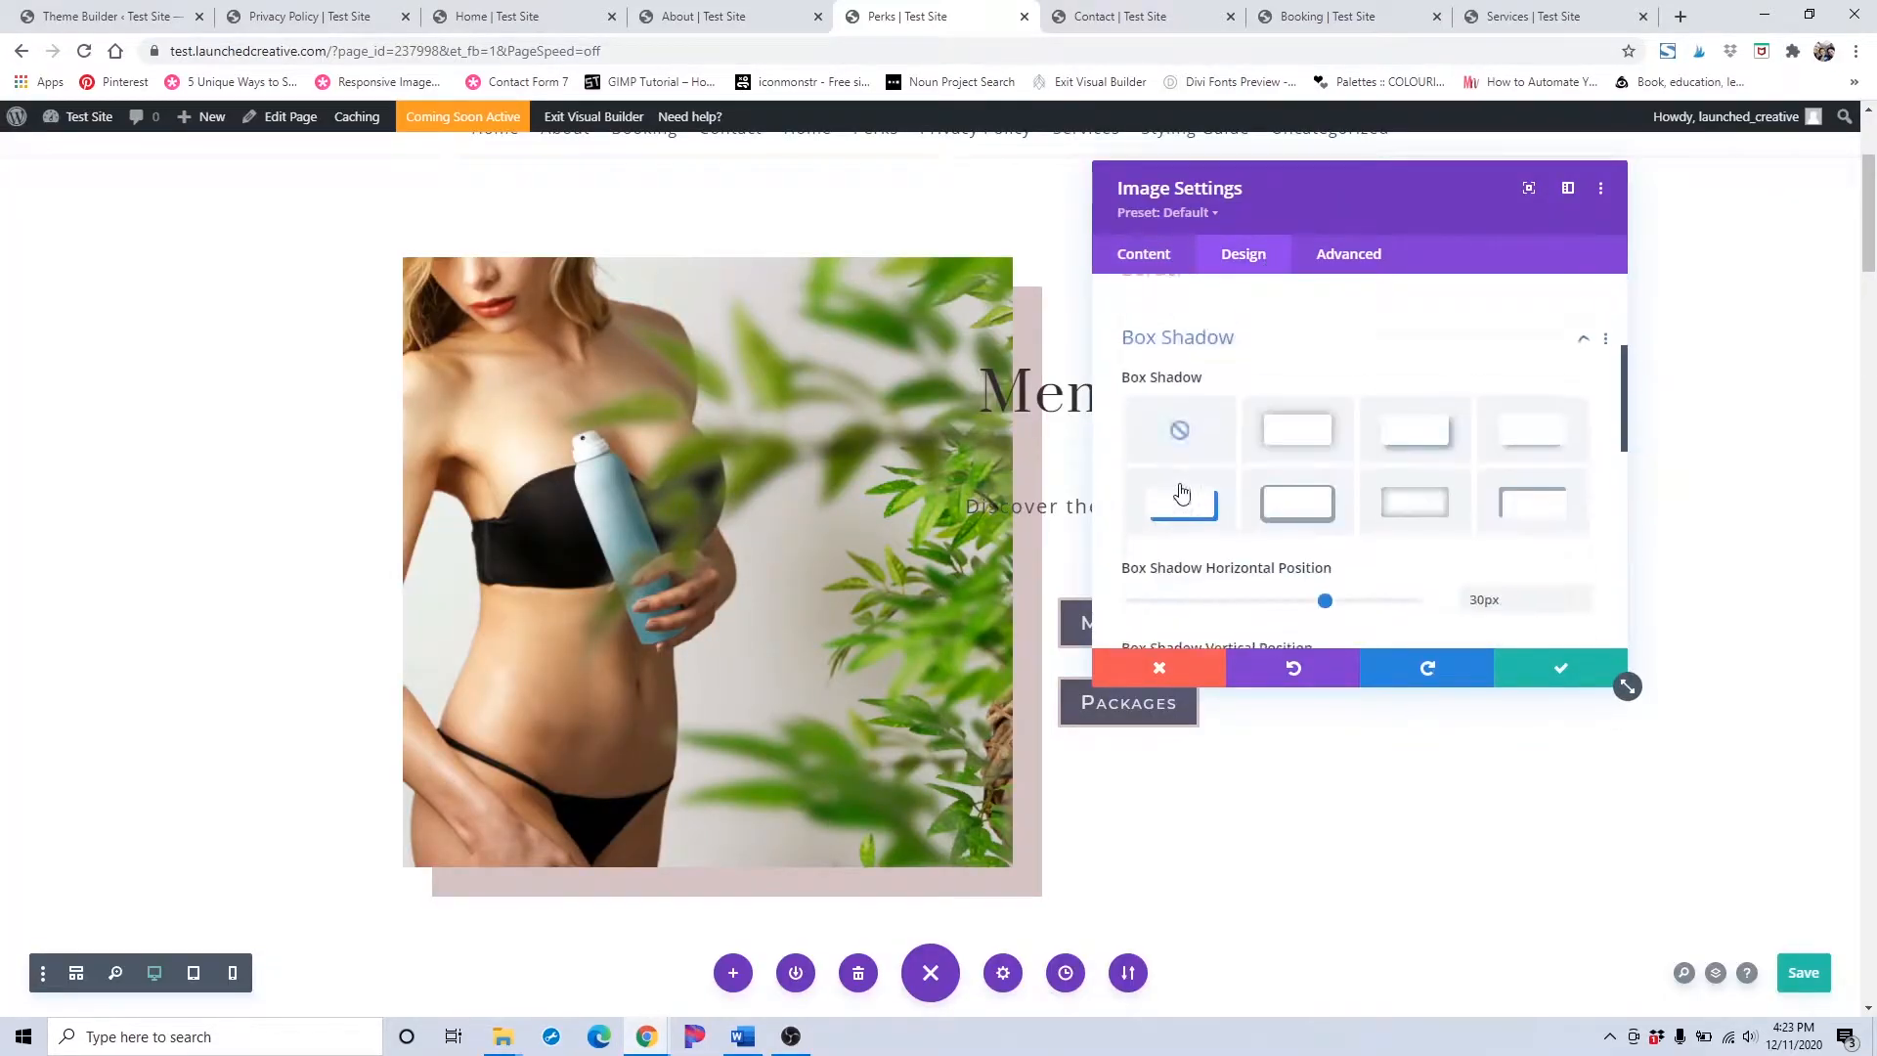
{"action": "scroll", "coordinate": [1180, 491], "scroll_direction": "down", "scroll_amount": 4}
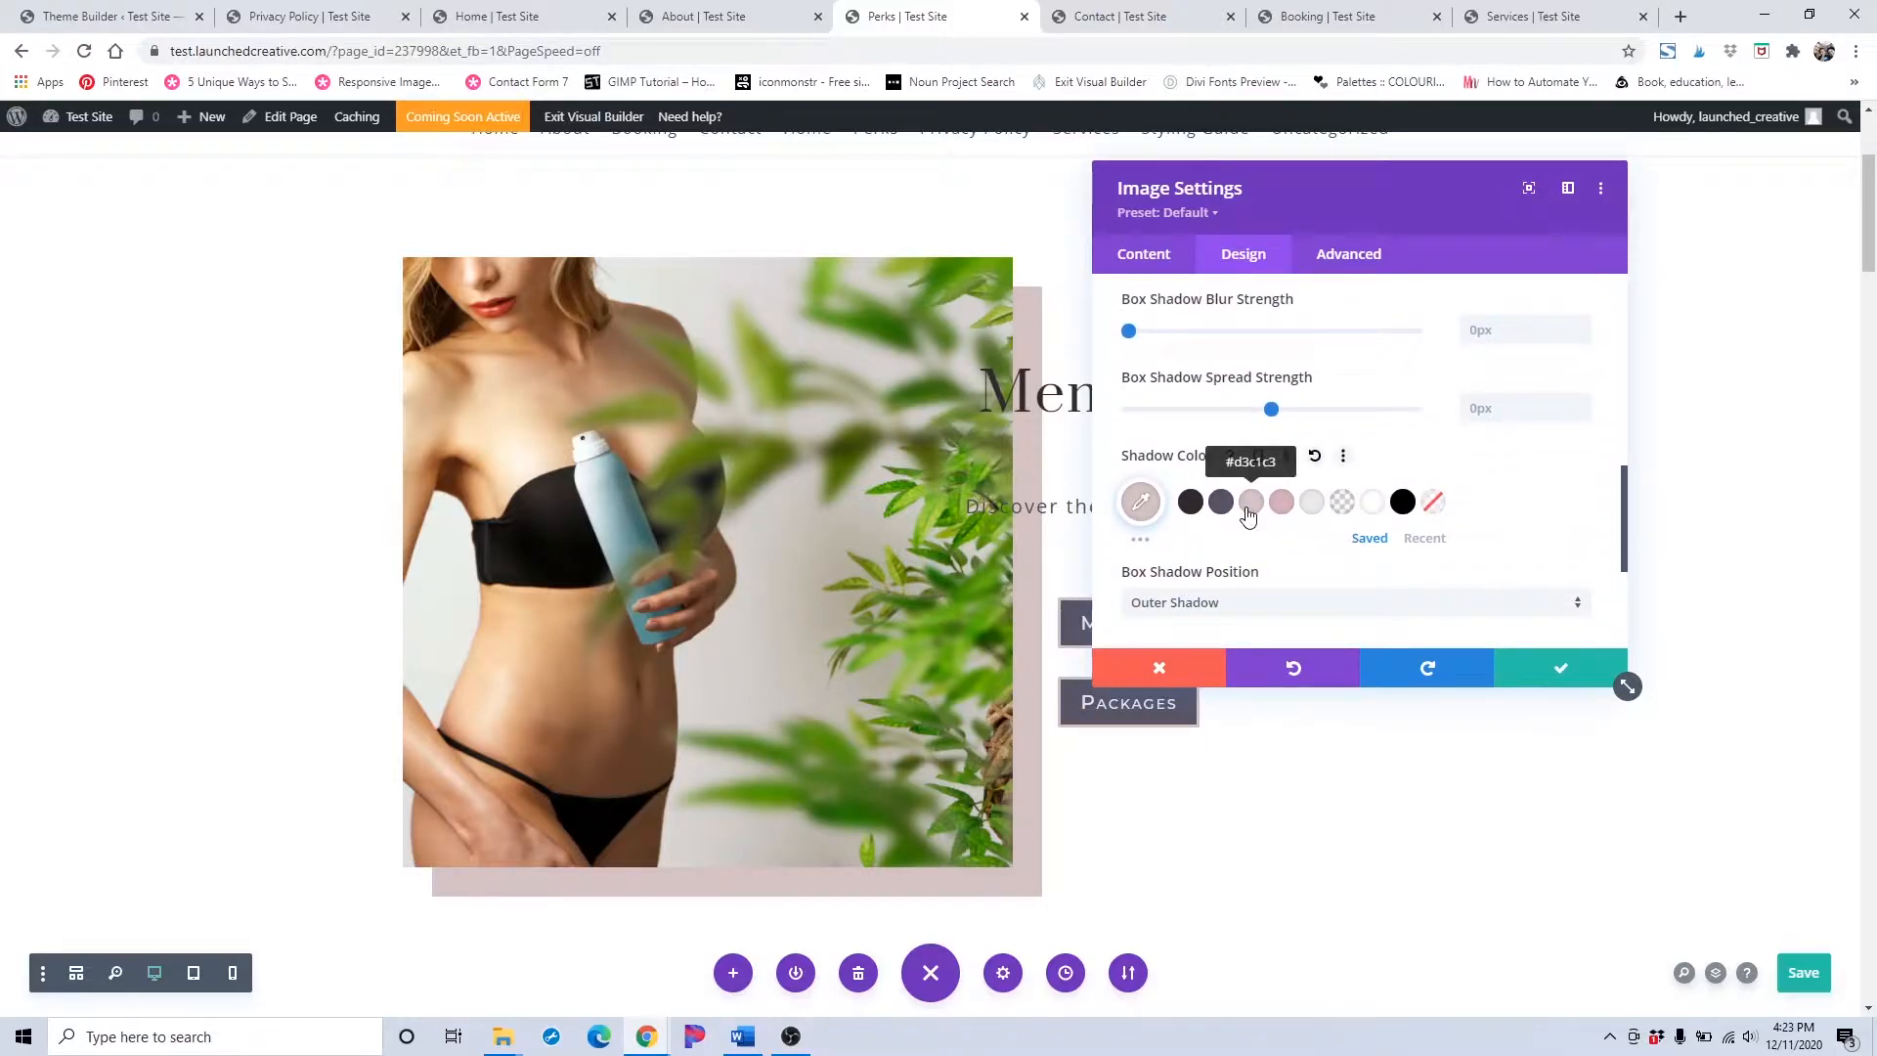
{"action": "left_click", "coordinate": [1223, 508]}
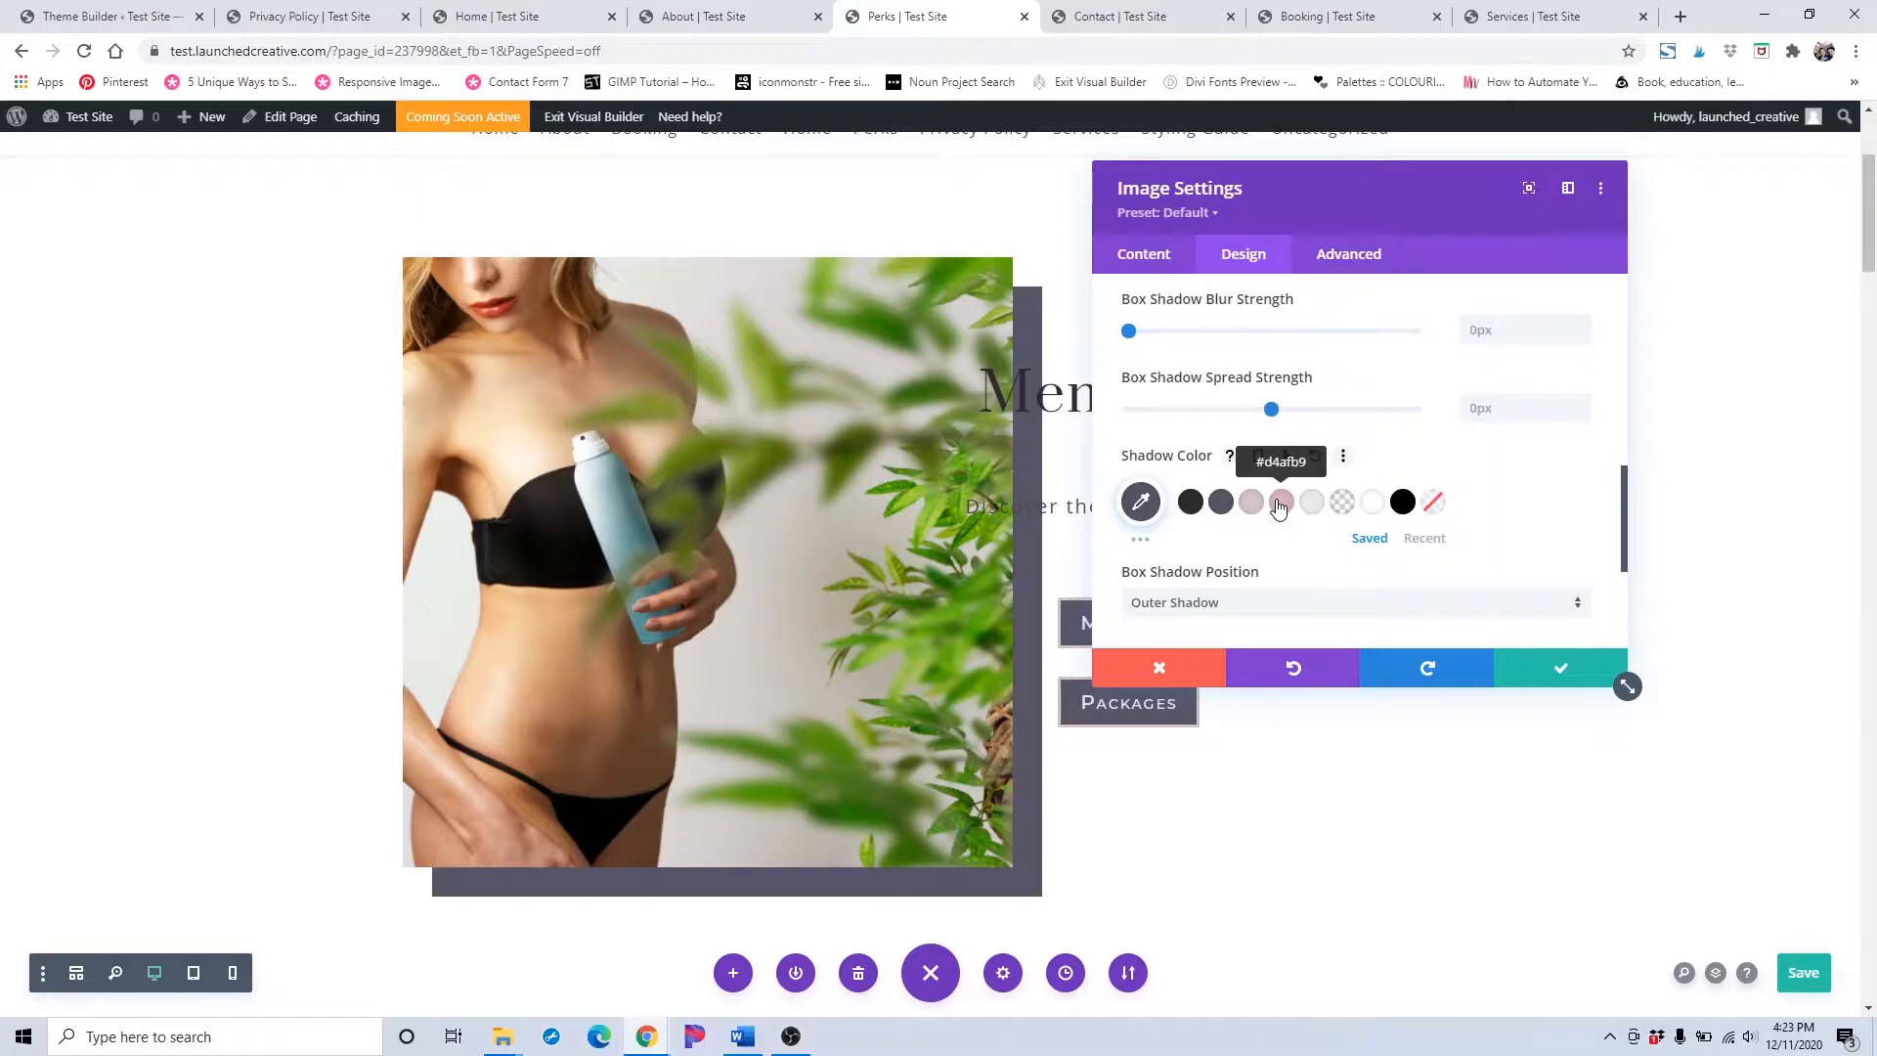
{"action": "left_click", "coordinate": [1279, 505]}
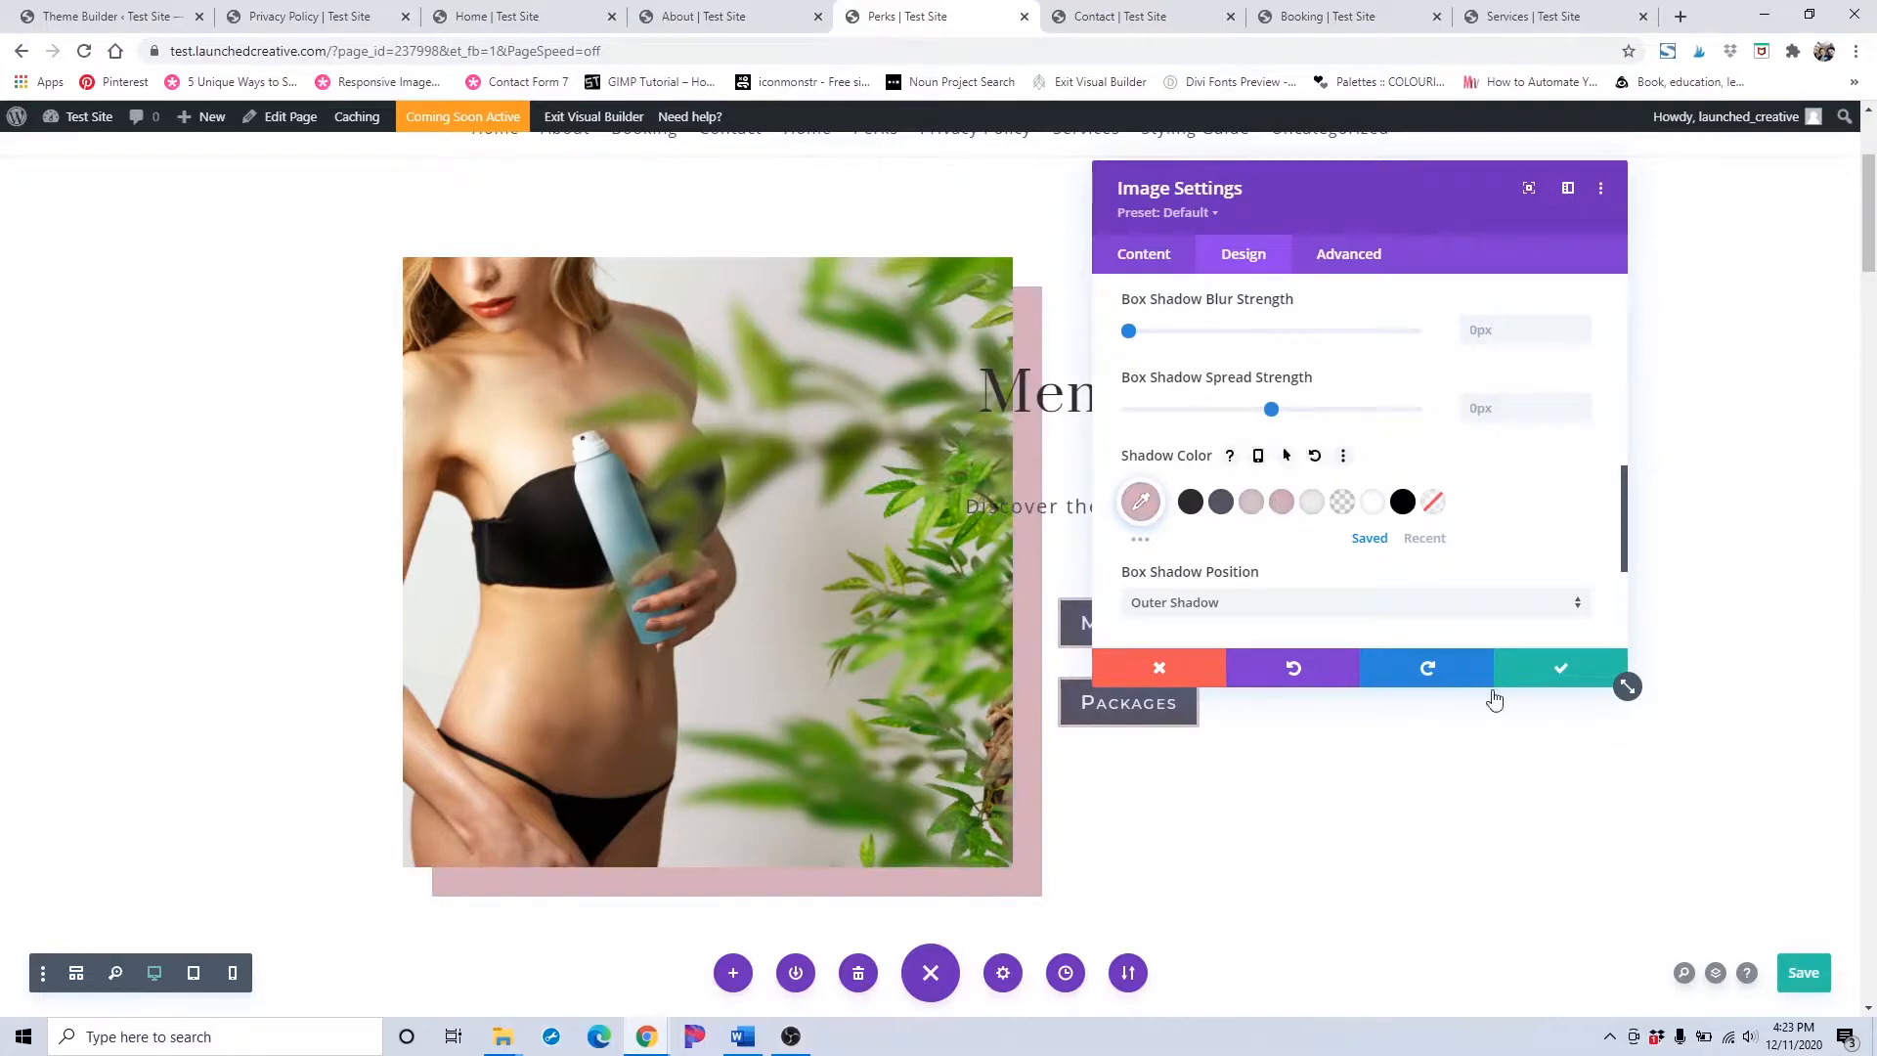
{"action": "left_click", "coordinate": [1569, 672]}
Examine the Memberships and Packages buttons beside the main photo and the page content below them.
{"action": "scroll", "coordinate": [1291, 616], "scroll_direction": "down", "scroll_amount": 2}
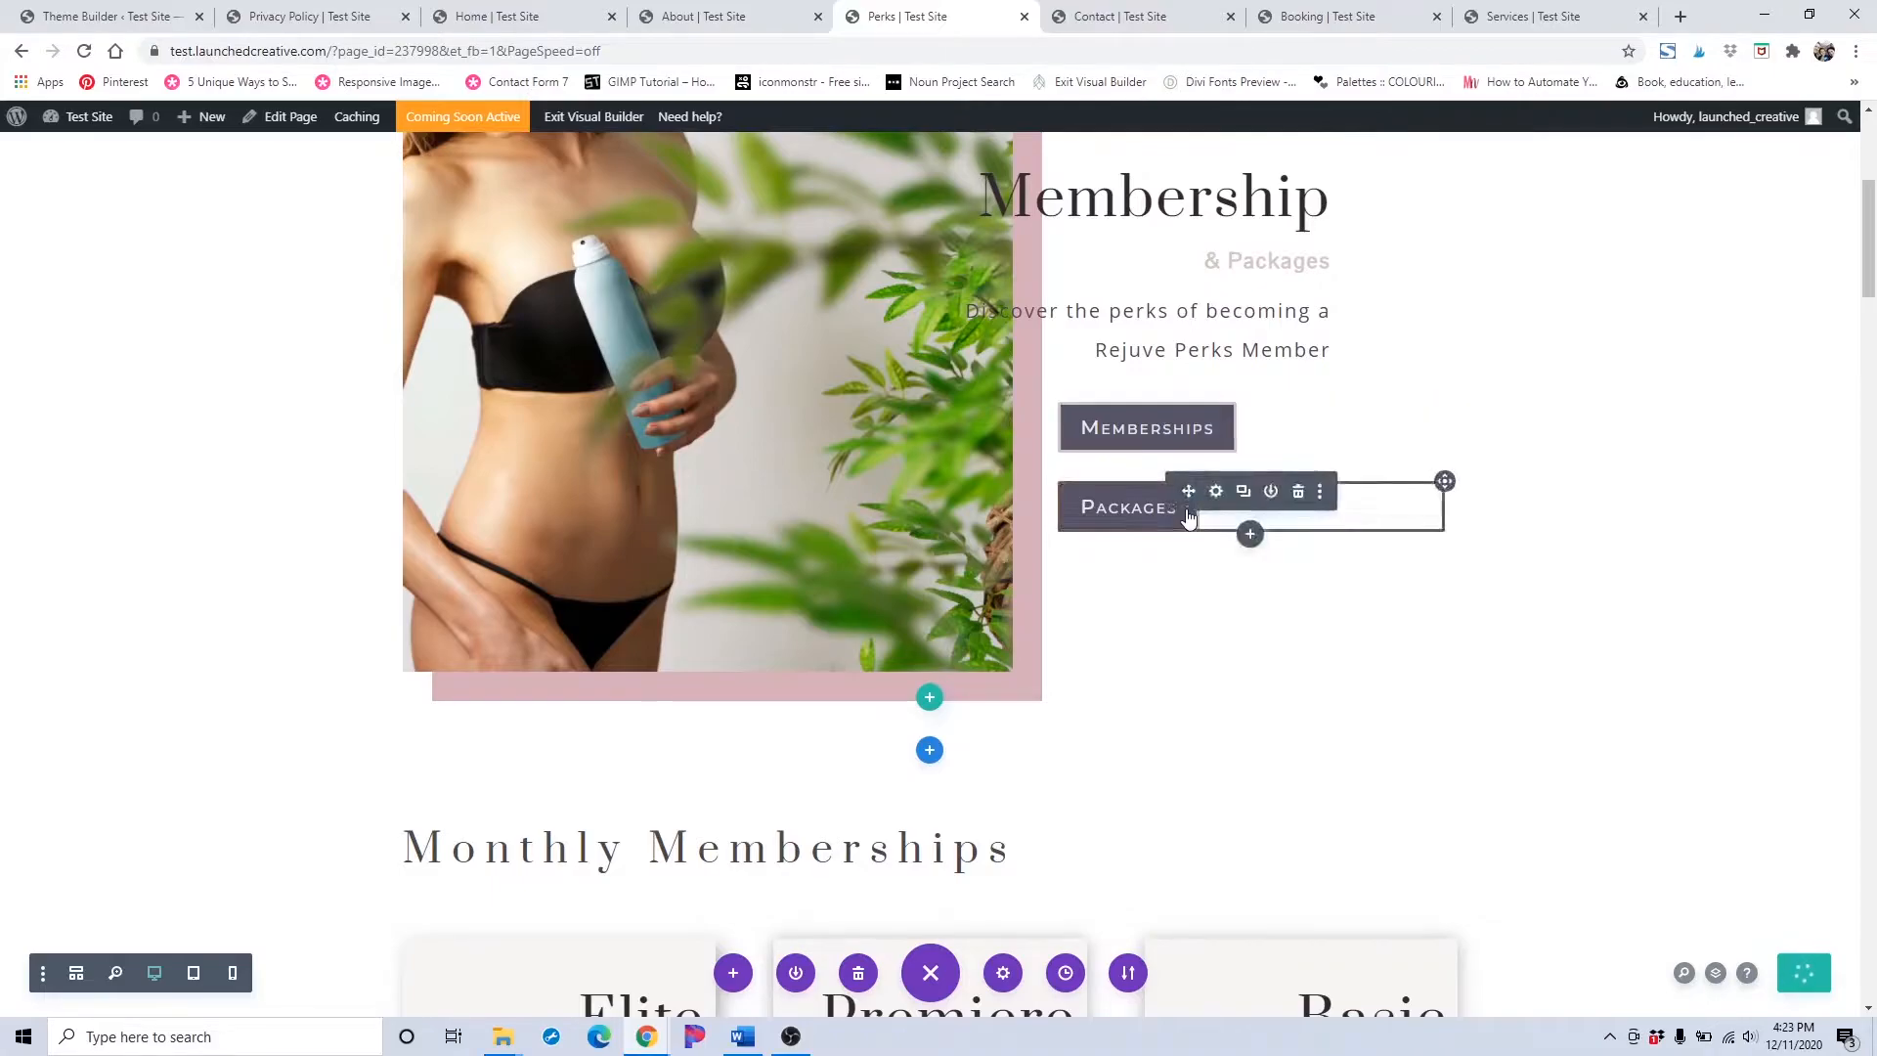
{"action": "scroll", "coordinate": [1176, 509], "scroll_direction": "down", "scroll_amount": 1}
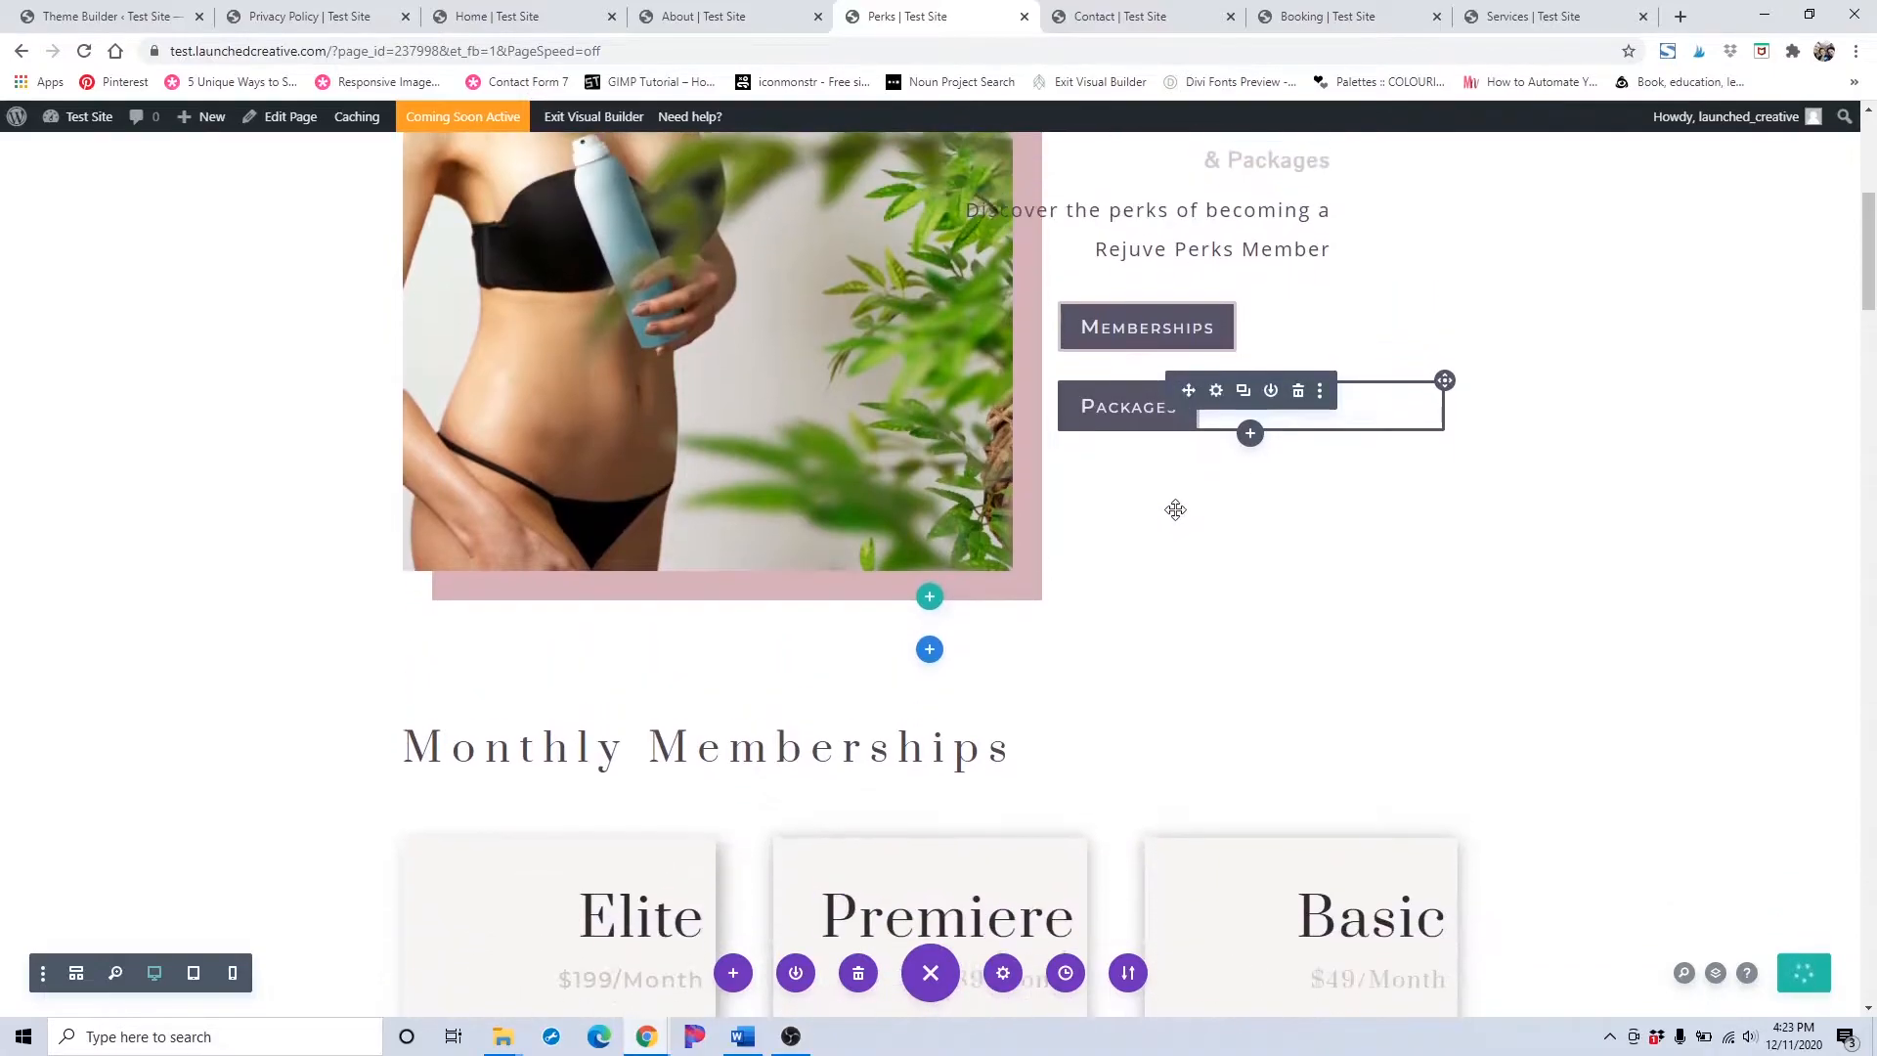
{"action": "scroll", "coordinate": [1175, 510], "scroll_direction": "up", "scroll_amount": 1}
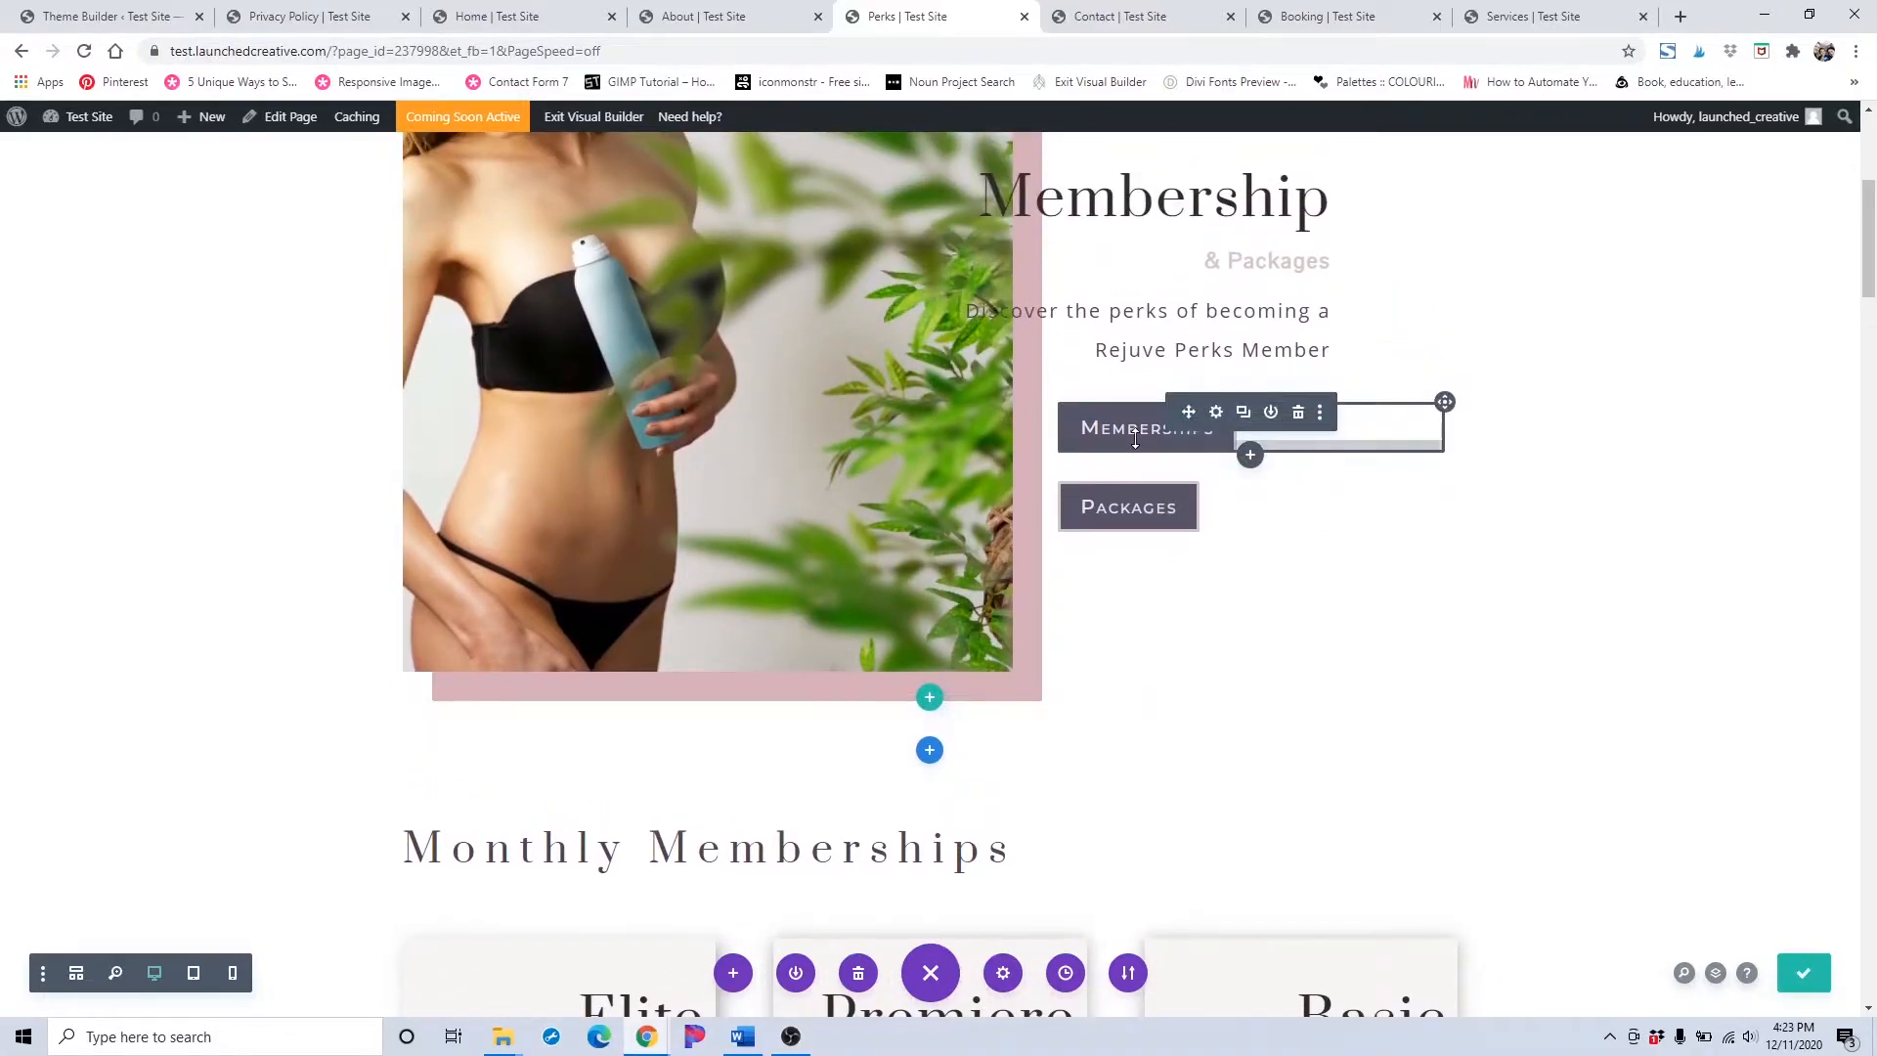
{"action": "scroll", "coordinate": [1135, 438], "scroll_direction": "down", "scroll_amount": 4}
{"action": "scroll", "coordinate": [1135, 438], "scroll_direction": "up", "scroll_amount": 1}
{"action": "scroll", "coordinate": [1135, 438], "scroll_direction": "up", "scroll_amount": 3}
{"action": "scroll", "coordinate": [1135, 438], "scroll_direction": "down", "scroll_amount": 4}
{"action": "scroll", "coordinate": [1138, 345], "scroll_direction": "up", "scroll_amount": 4}
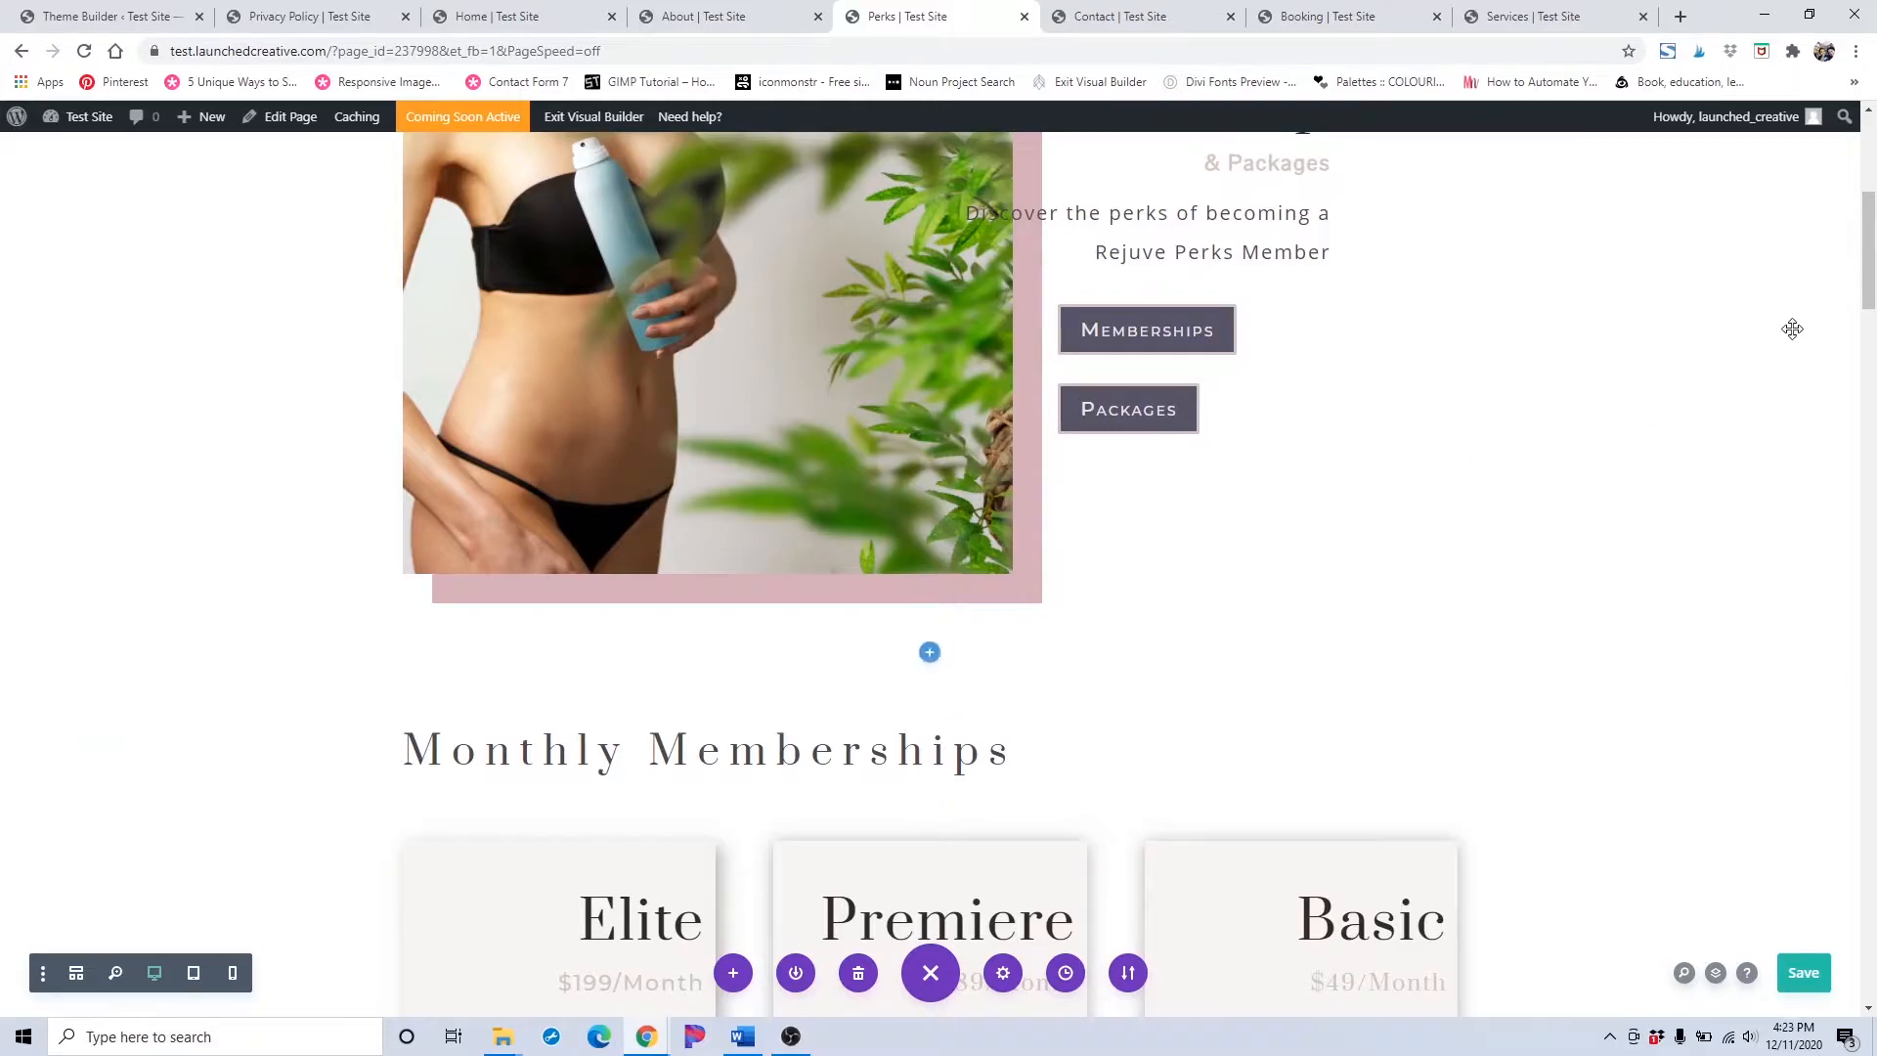
{"action": "mouse_move", "coordinate": [1868, 289]}
{"action": "left_mouse_down"}
{"action": "mouse_move", "coordinate": [1868, 591]}
{"action": "mouse_move", "coordinate": [1869, 257]}
{"action": "mouse_move", "coordinate": [1868, 276]}
{"action": "left_mouse_up"}
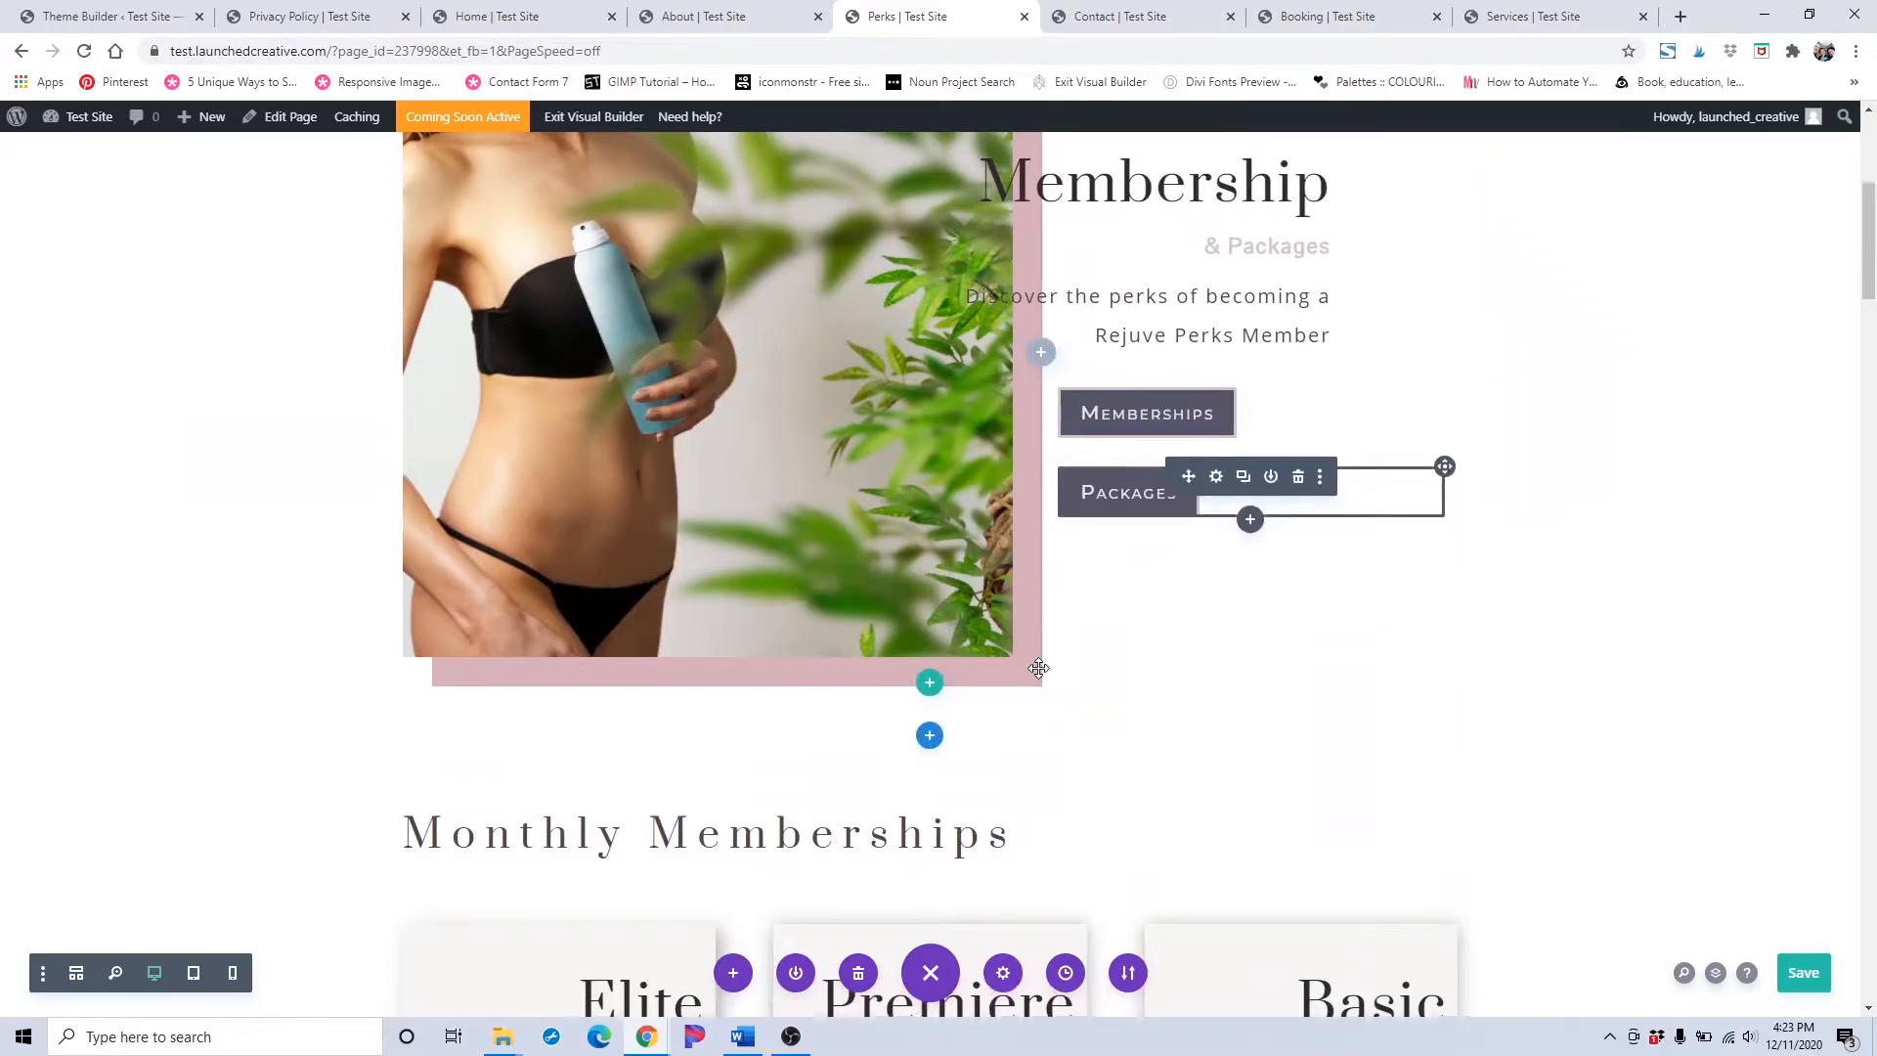
Check the CSS ID in the settings of the Monthly Memberships heading row.
{"action": "scroll", "coordinate": [1039, 662], "scroll_direction": "down", "scroll_amount": 1}
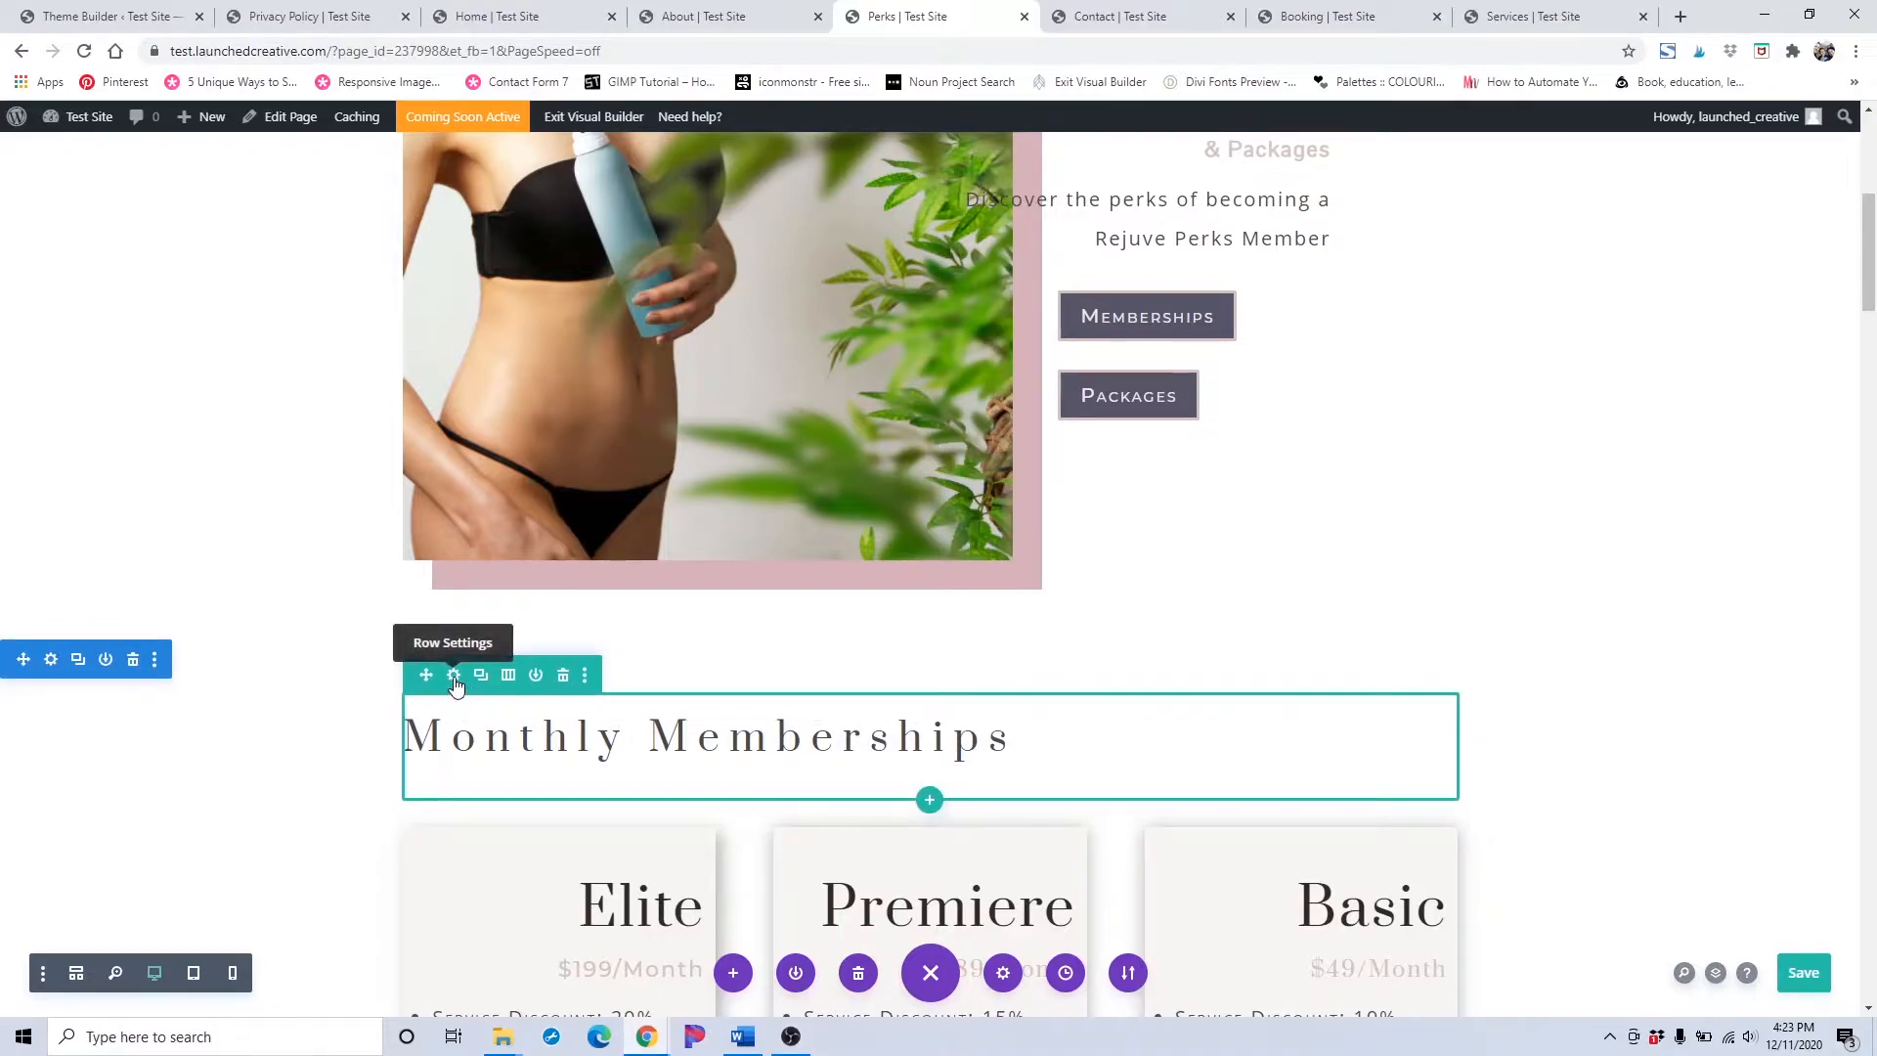
{"action": "left_click", "coordinate": [455, 676]}
{"action": "left_click", "coordinate": [1346, 256]}
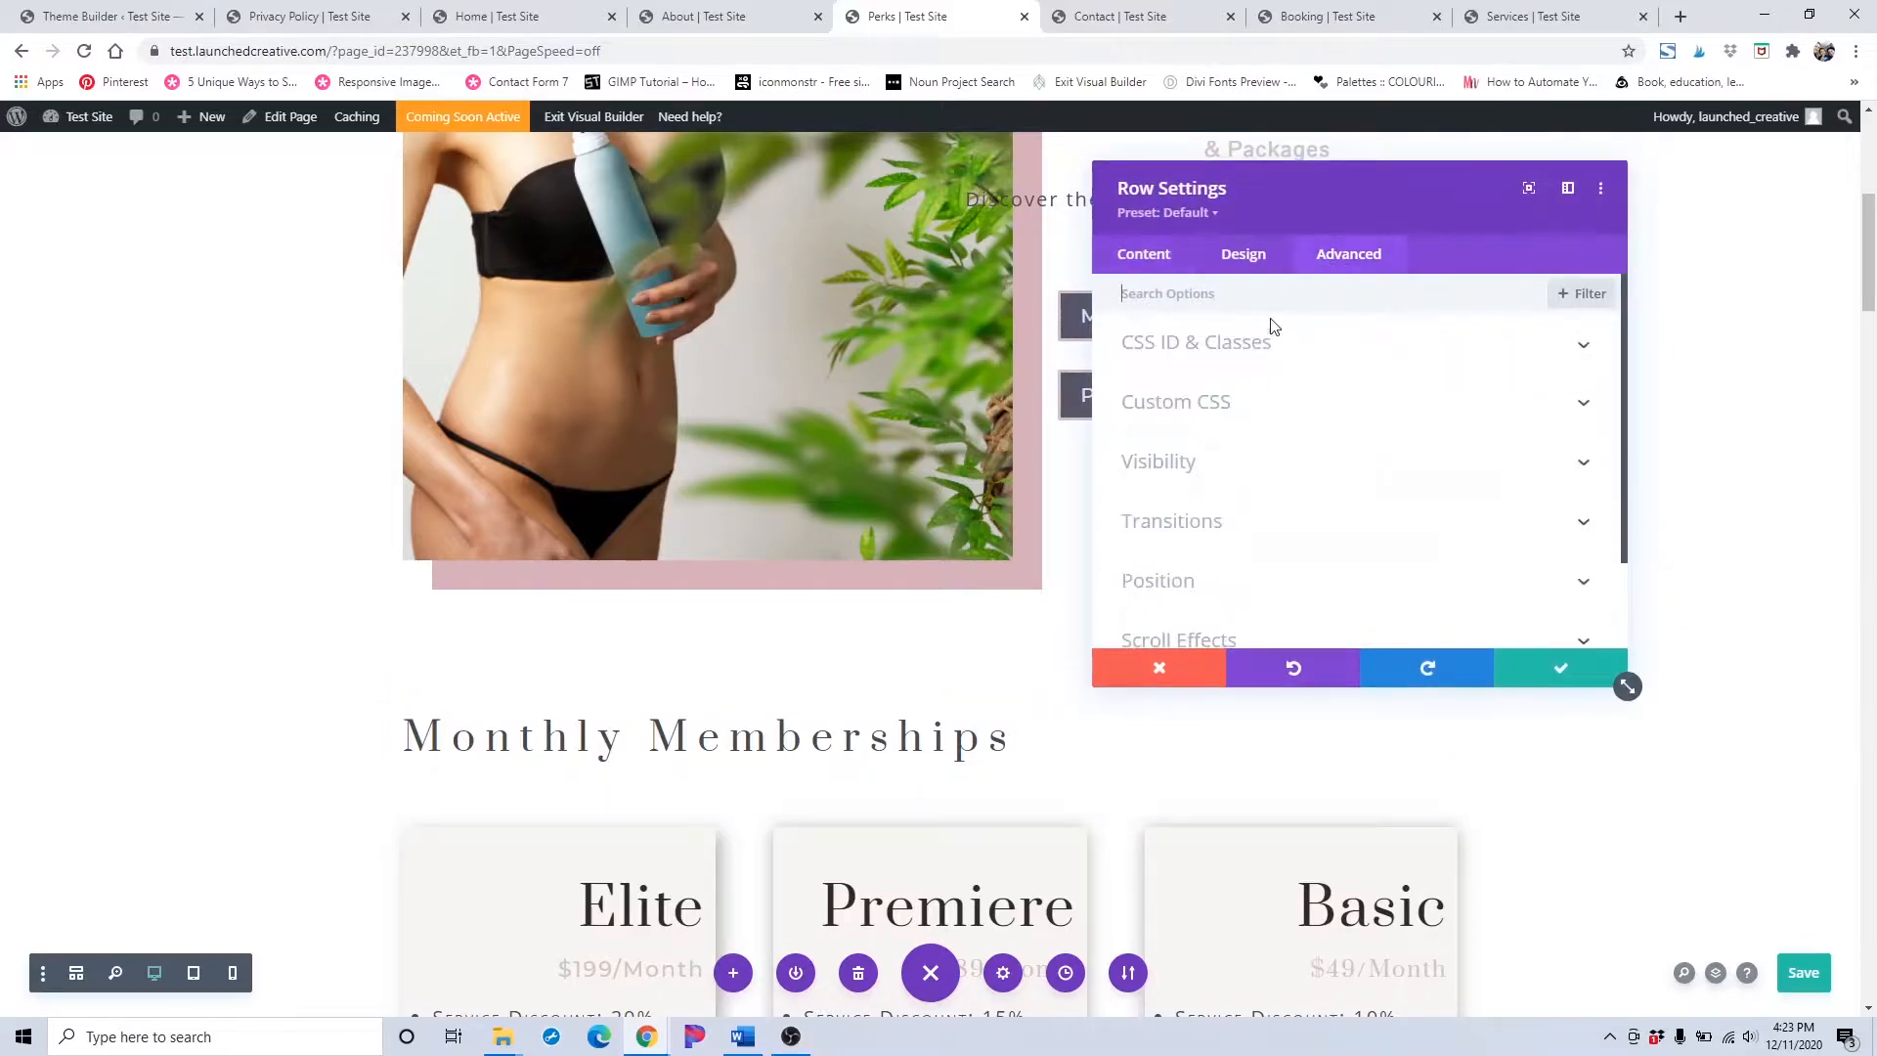
{"action": "left_click", "coordinate": [1255, 347]}
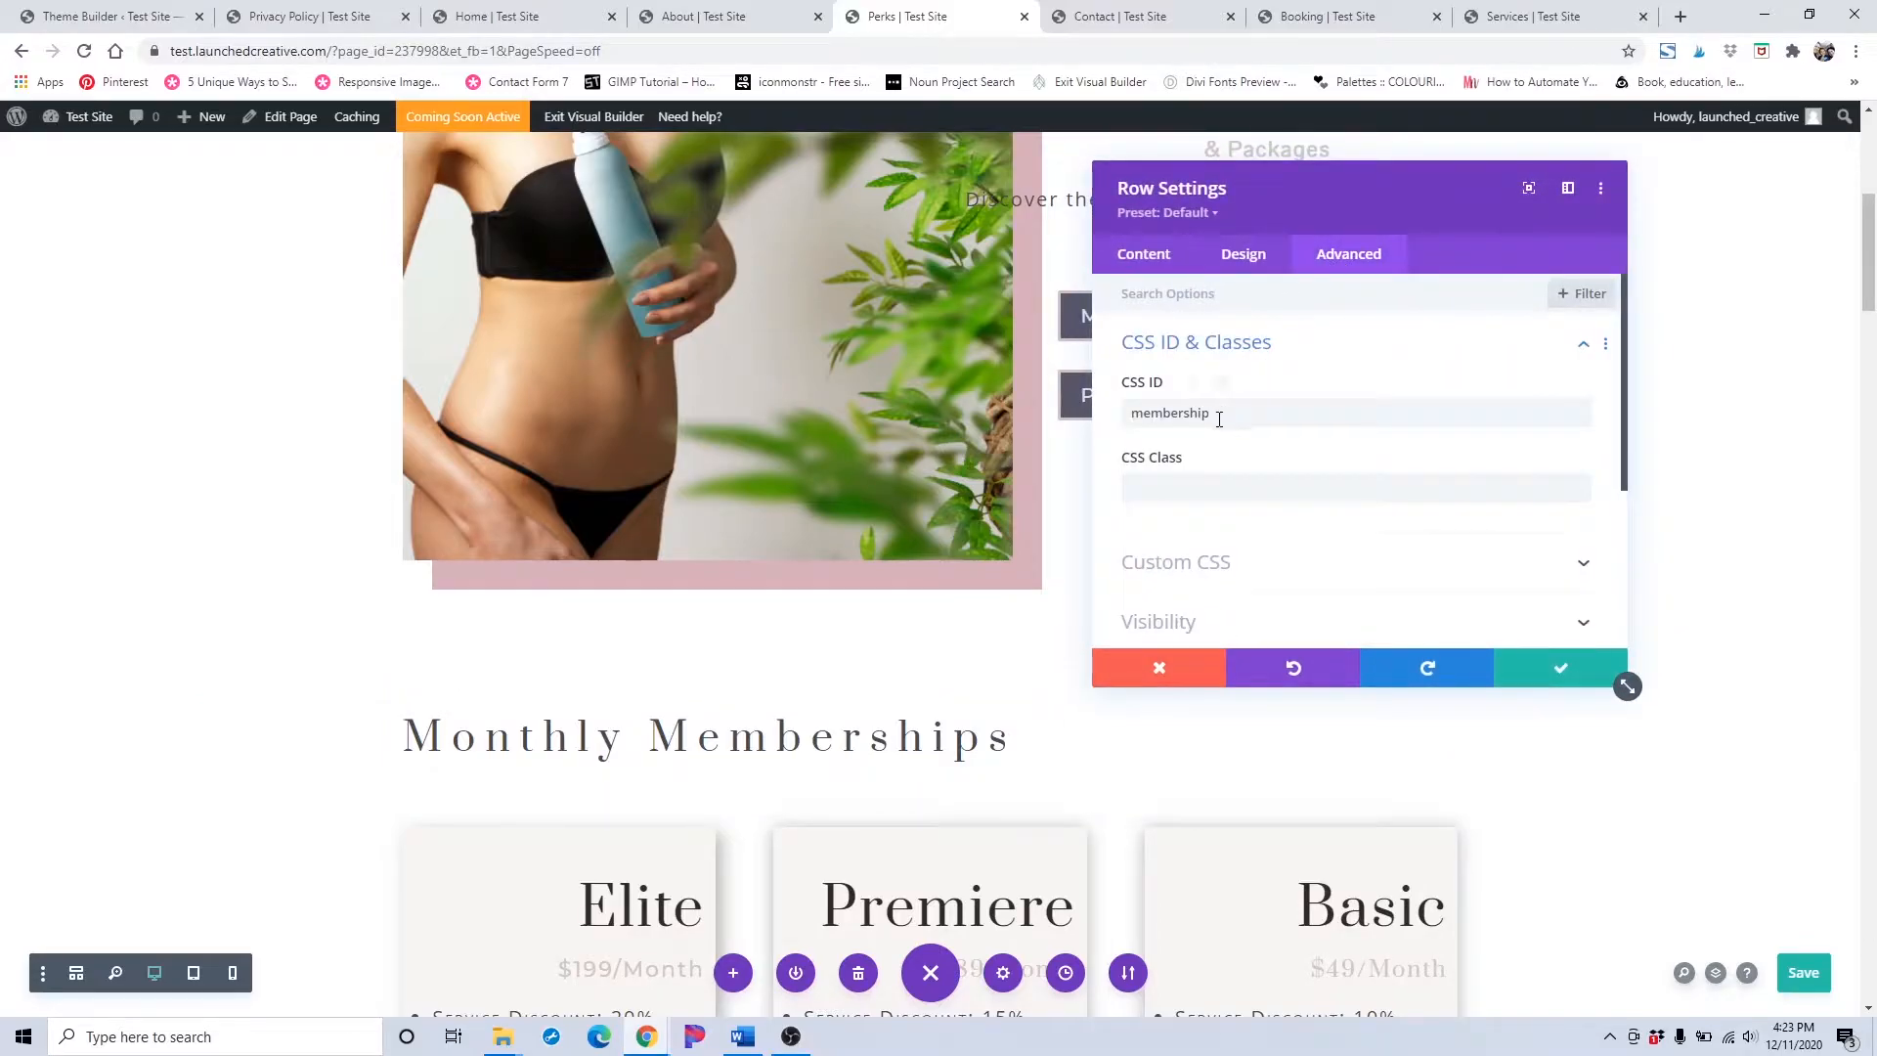
{"action": "left_click", "coordinate": [1556, 670]}
Check the CSS ID in the settings of the Service Packages heading row.
{"action": "scroll", "coordinate": [1209, 631], "scroll_direction": "down", "scroll_amount": 12}
{"action": "scroll", "coordinate": [1209, 630], "scroll_direction": "down", "scroll_amount": 8}
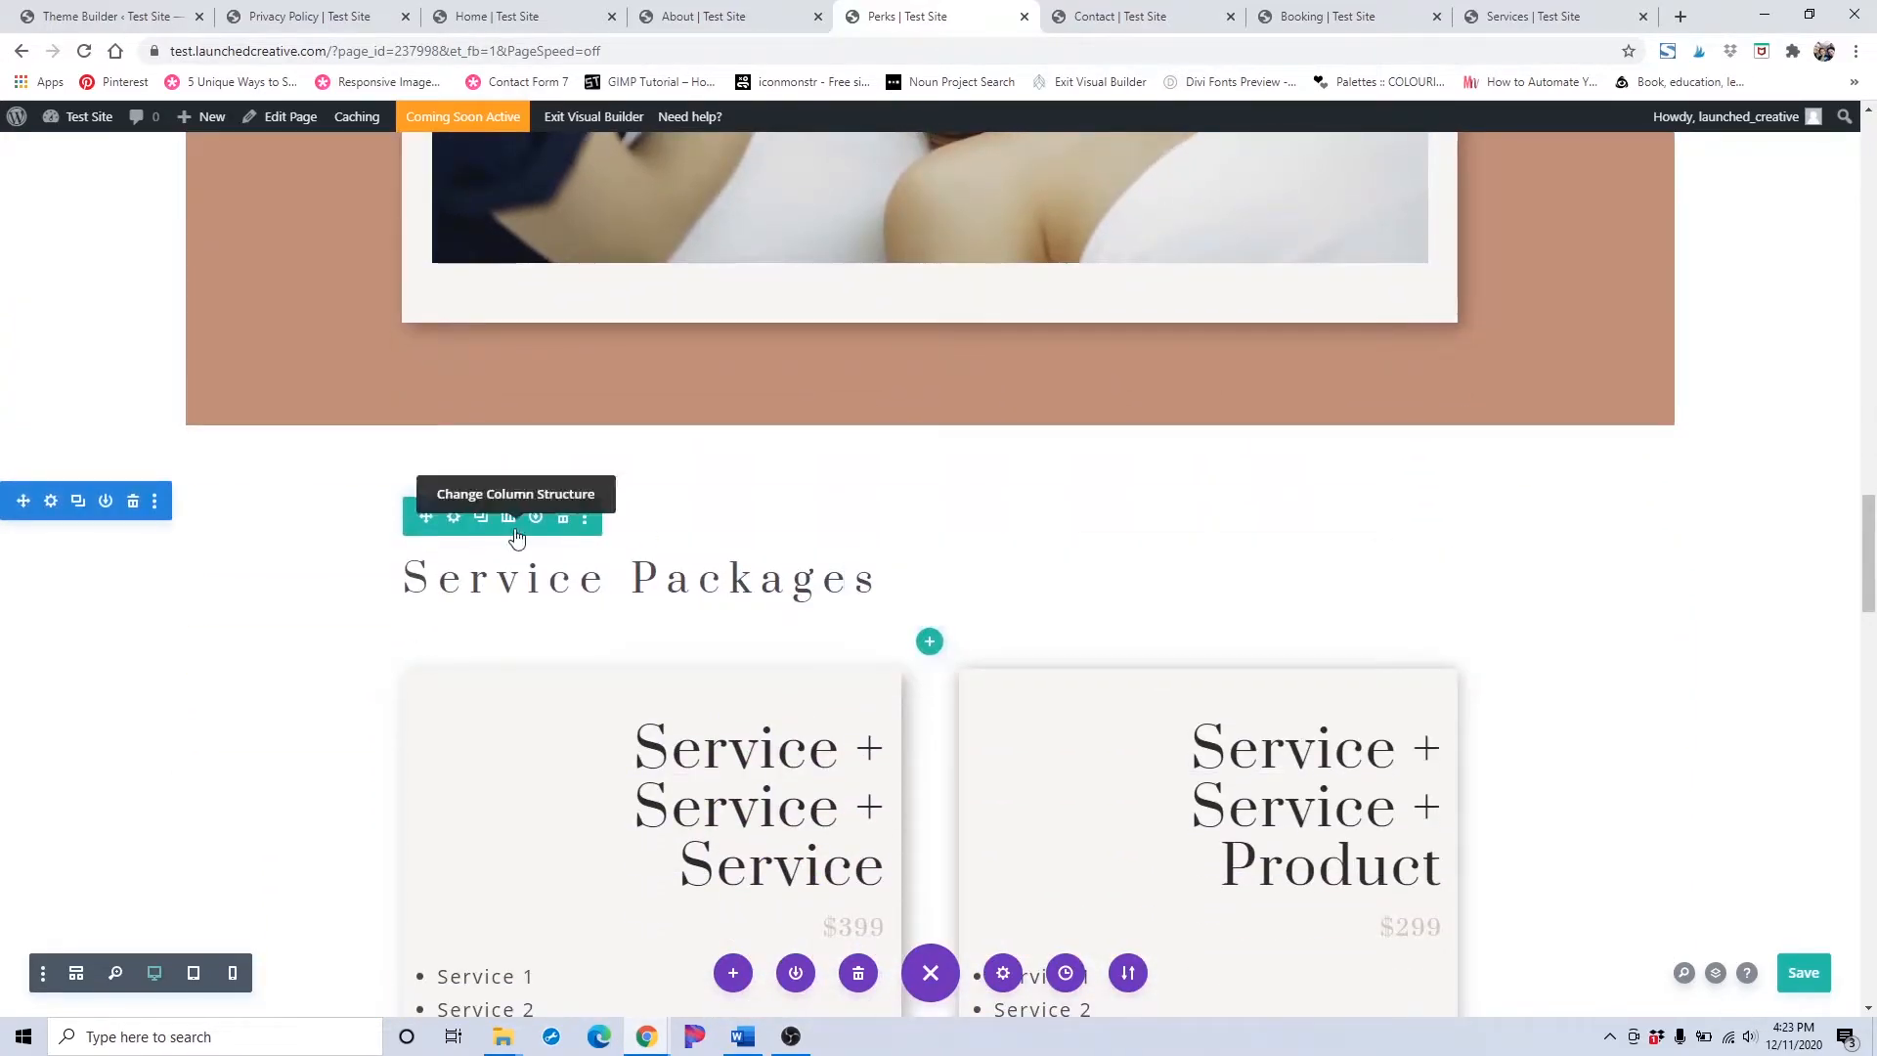
{"action": "left_click", "coordinate": [451, 517]}
{"action": "left_click", "coordinate": [1379, 257]}
{"action": "left_click", "coordinate": [1245, 350]}
{"action": "left_click", "coordinate": [1560, 669]}
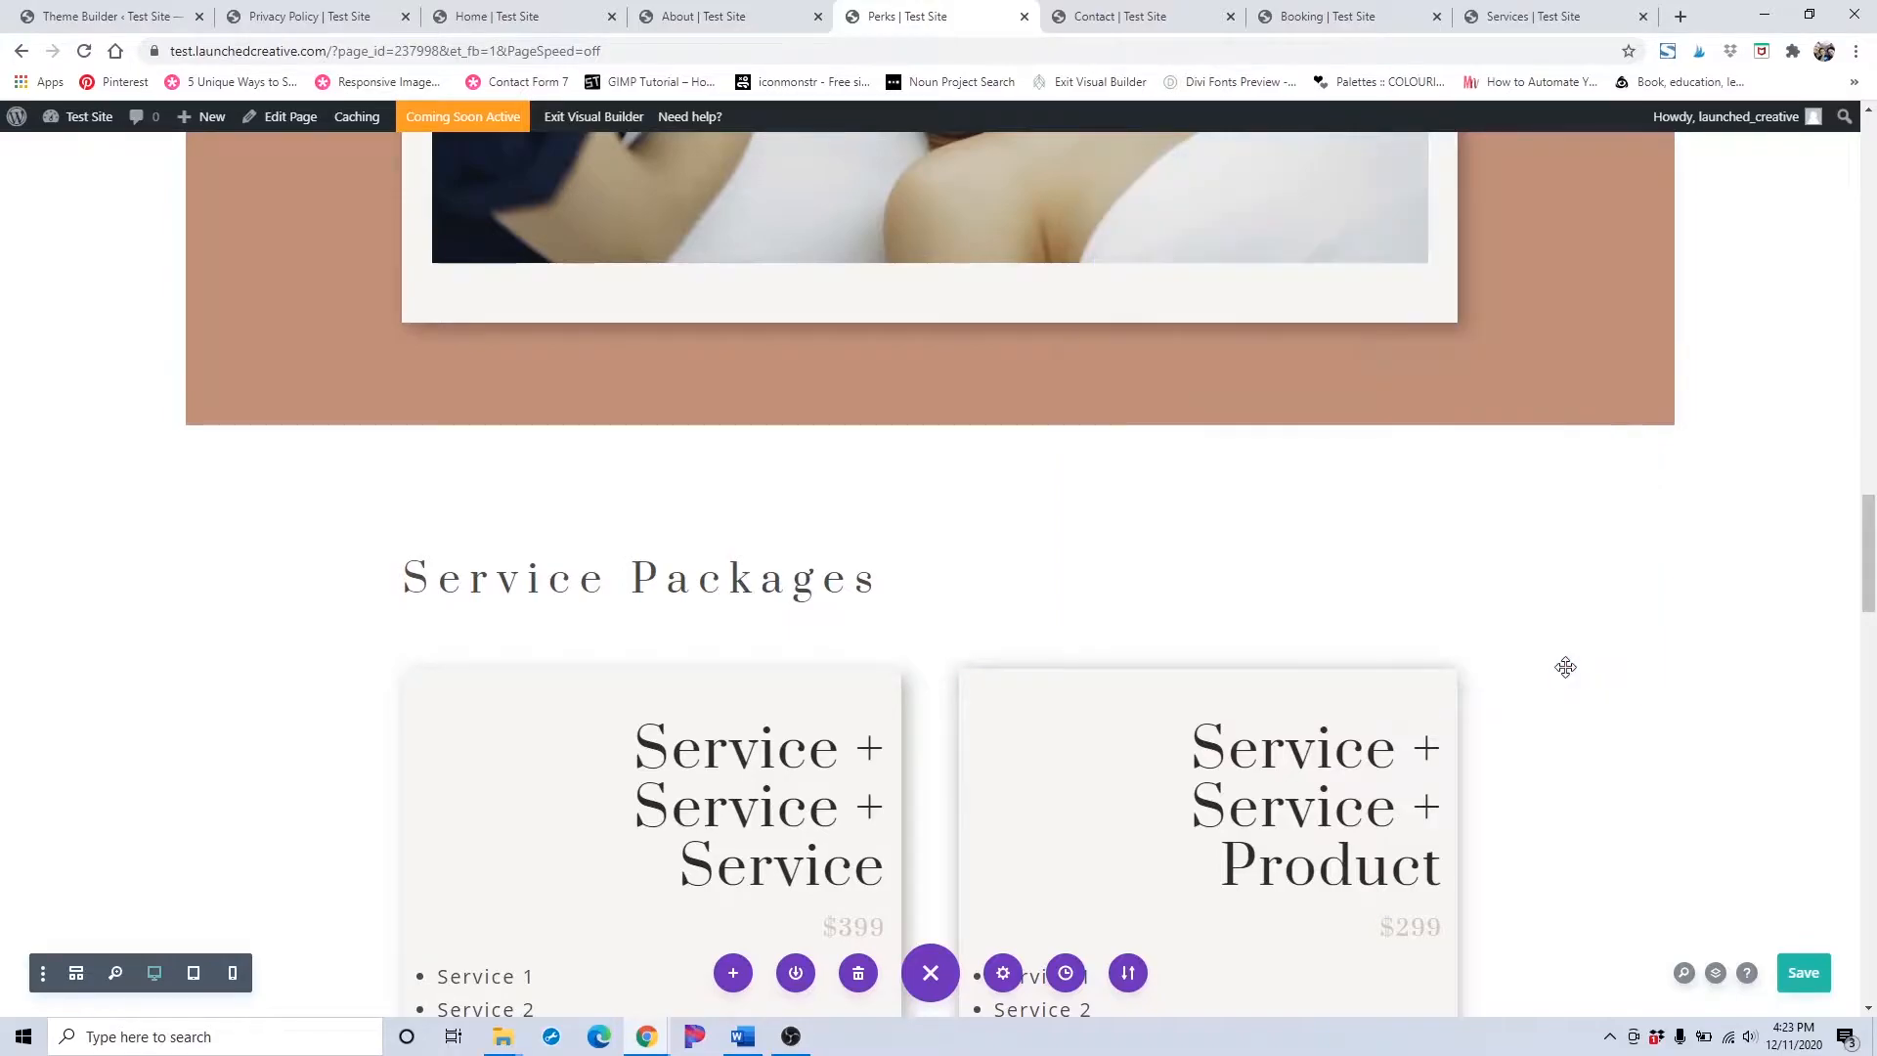
Inspect the background options of the Elite membership card's text module and close its settings.
{"action": "scroll", "coordinate": [1557, 648], "scroll_direction": "up", "scroll_amount": 10}
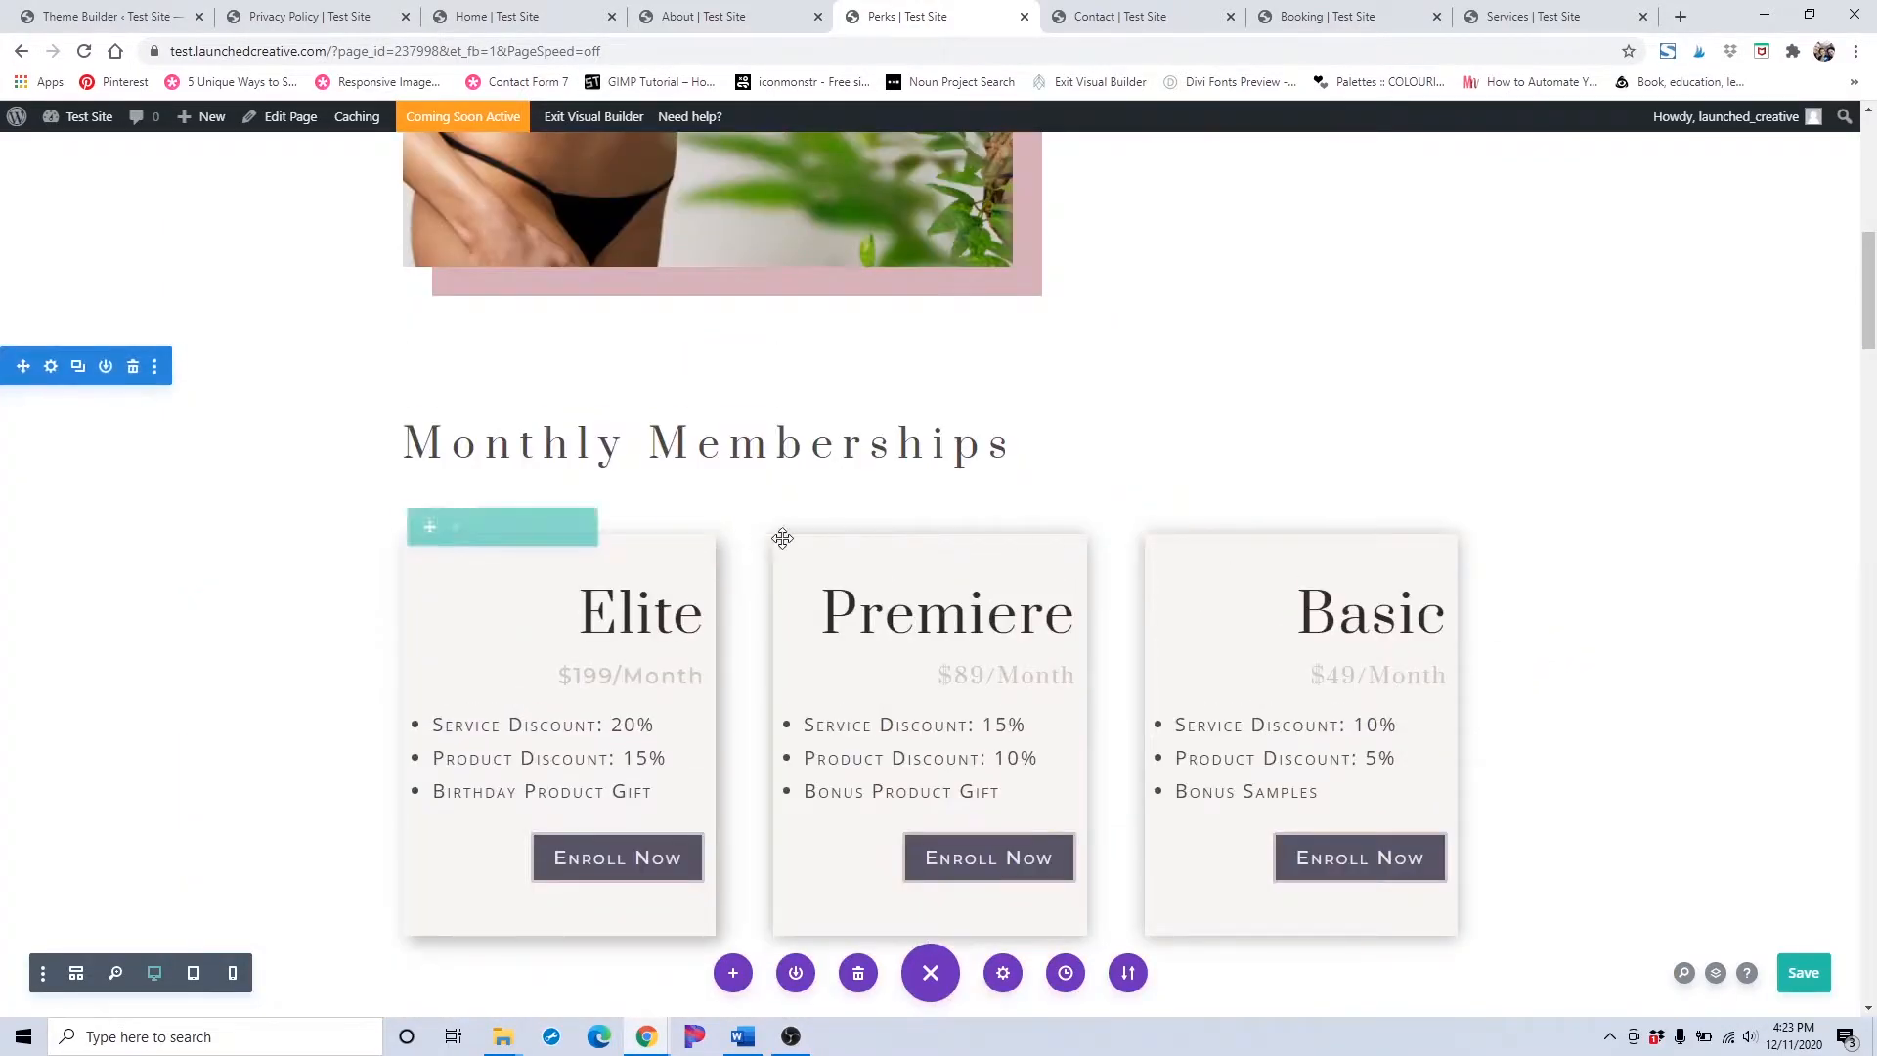
{"action": "scroll", "coordinate": [557, 549], "scroll_direction": "down", "scroll_amount": 2}
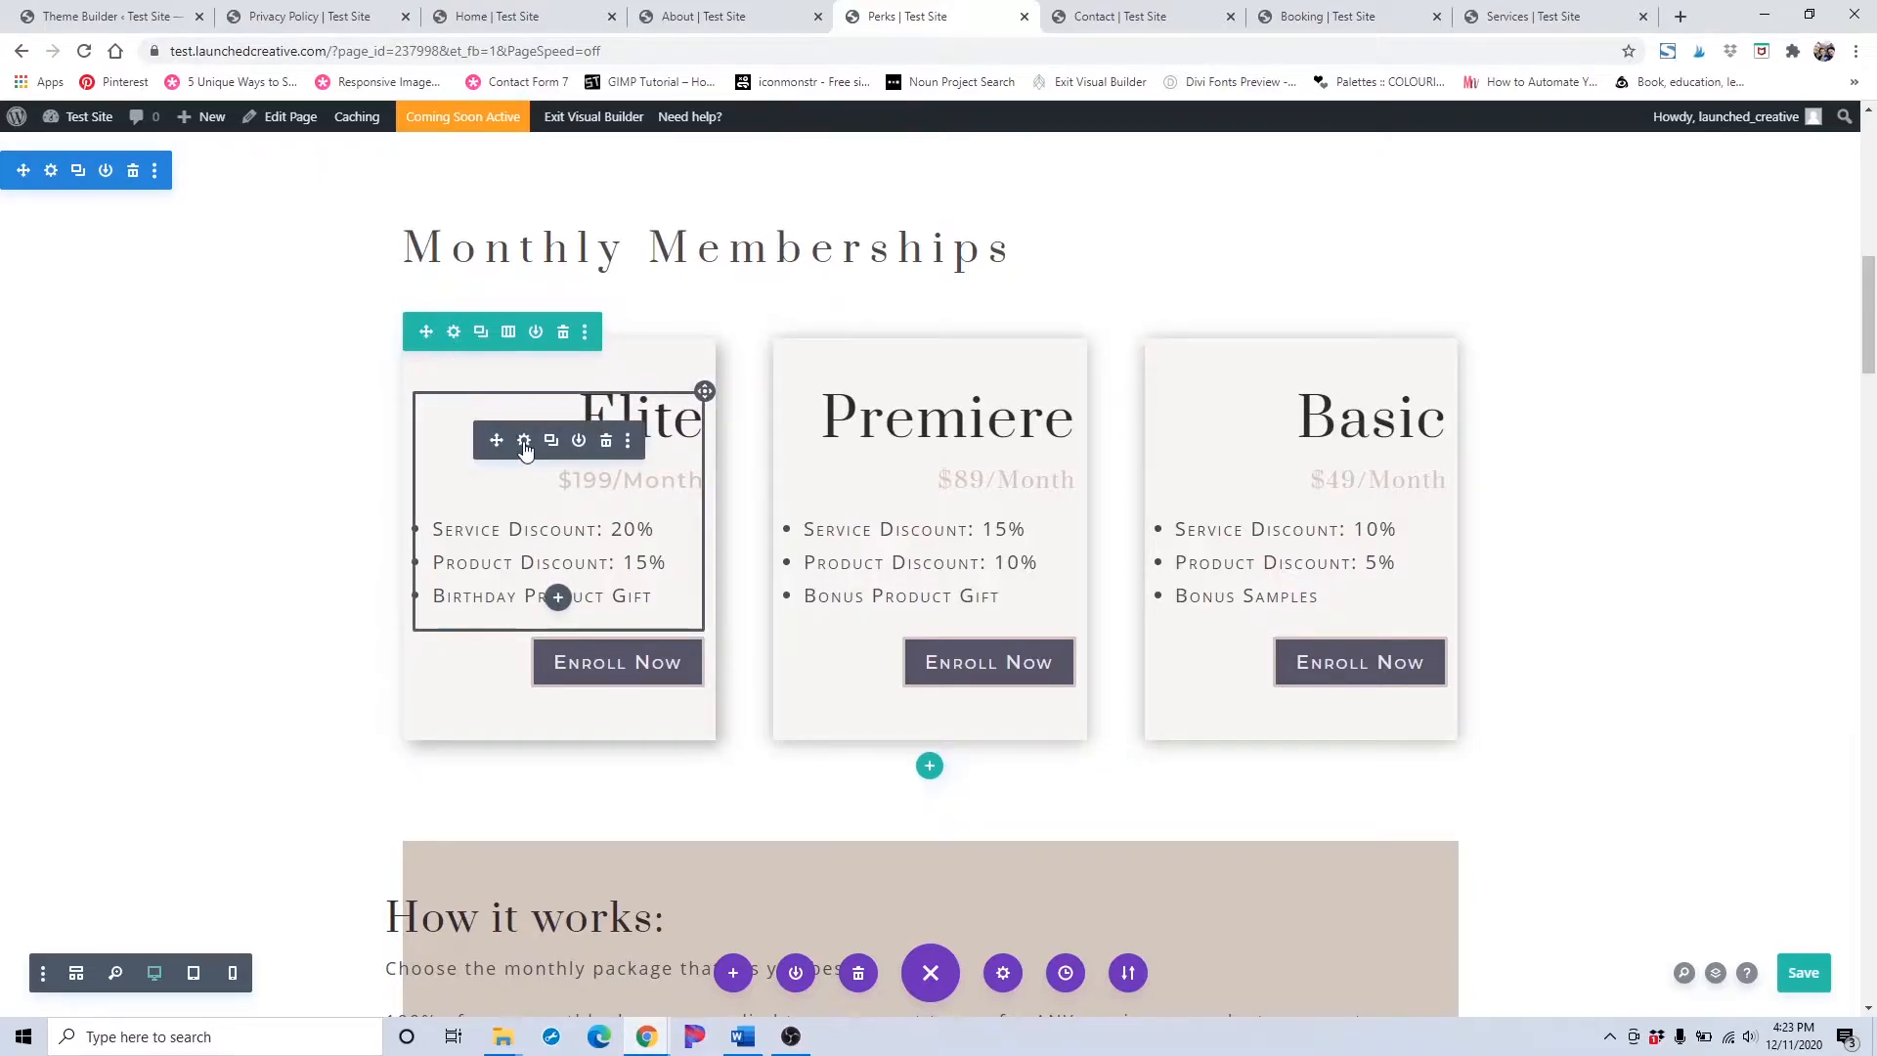
{"action": "left_click", "coordinate": [524, 442]}
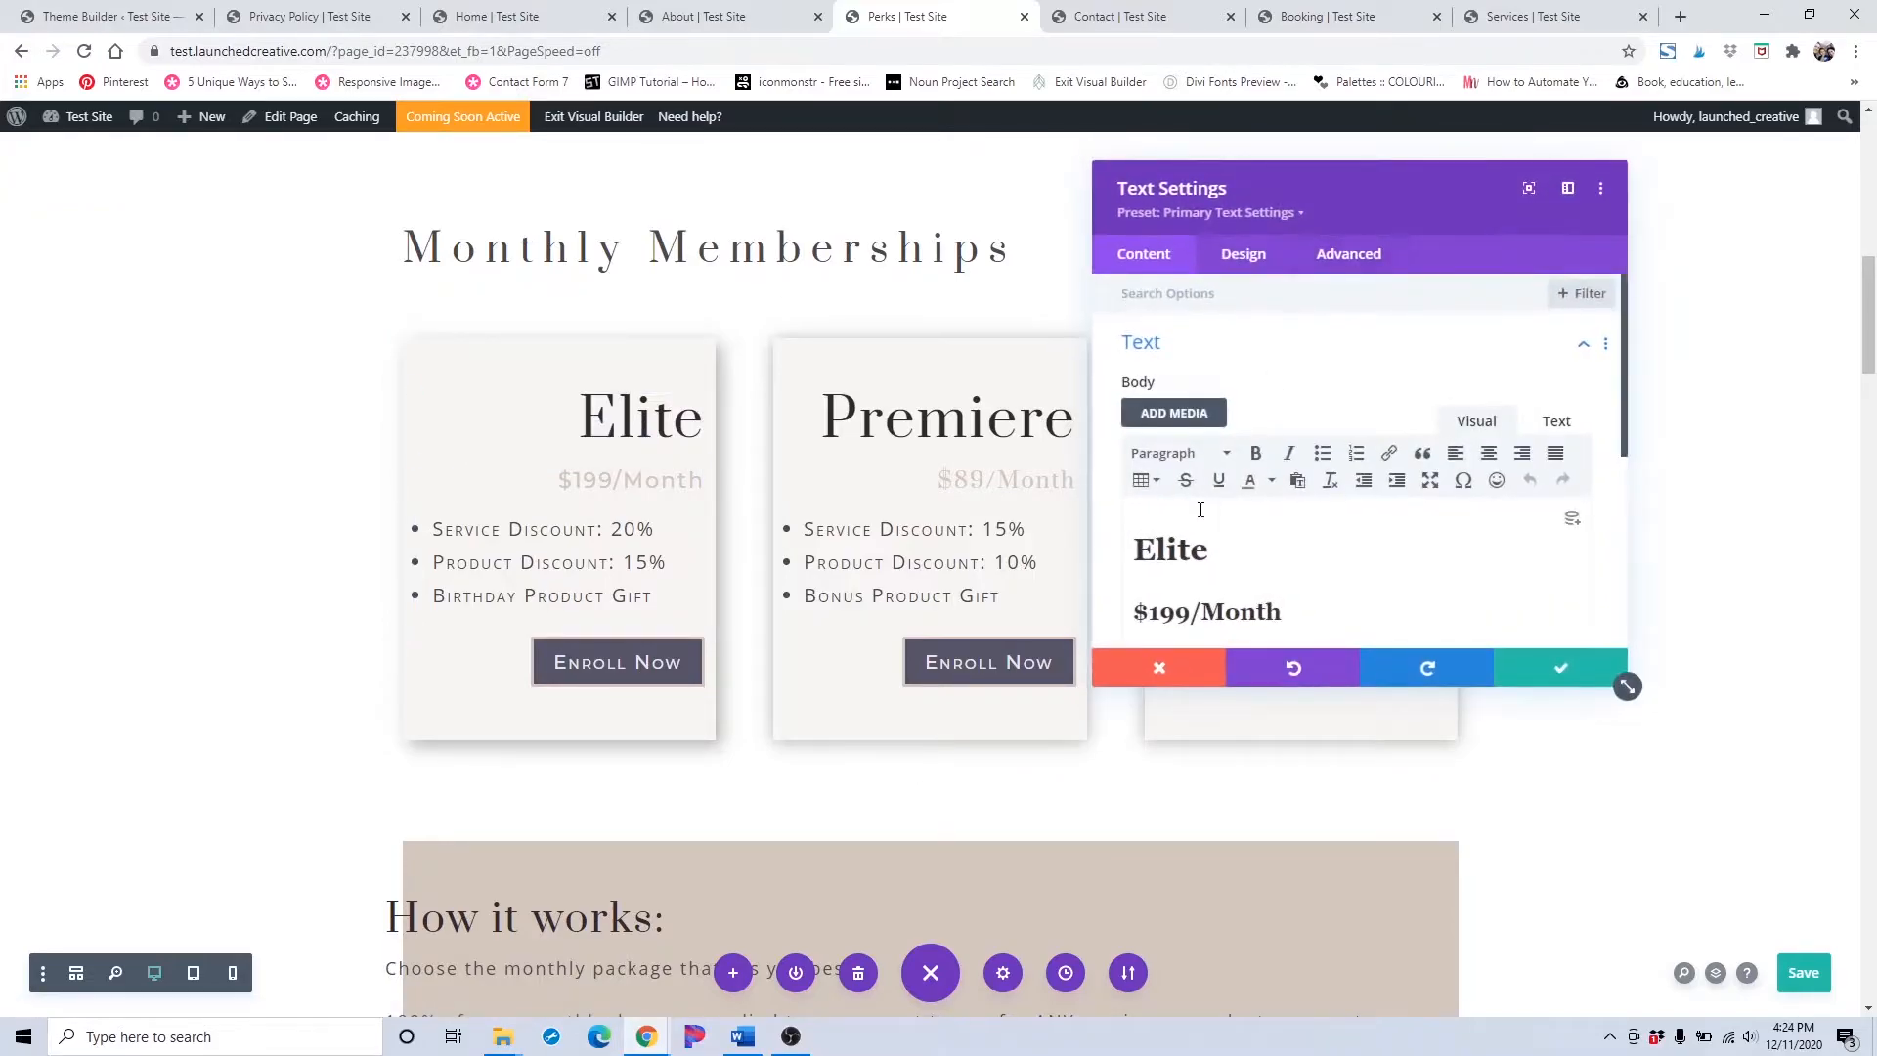
{"action": "scroll", "coordinate": [1201, 509], "scroll_direction": "down", "scroll_amount": 5}
{"action": "left_click", "coordinate": [1212, 471]}
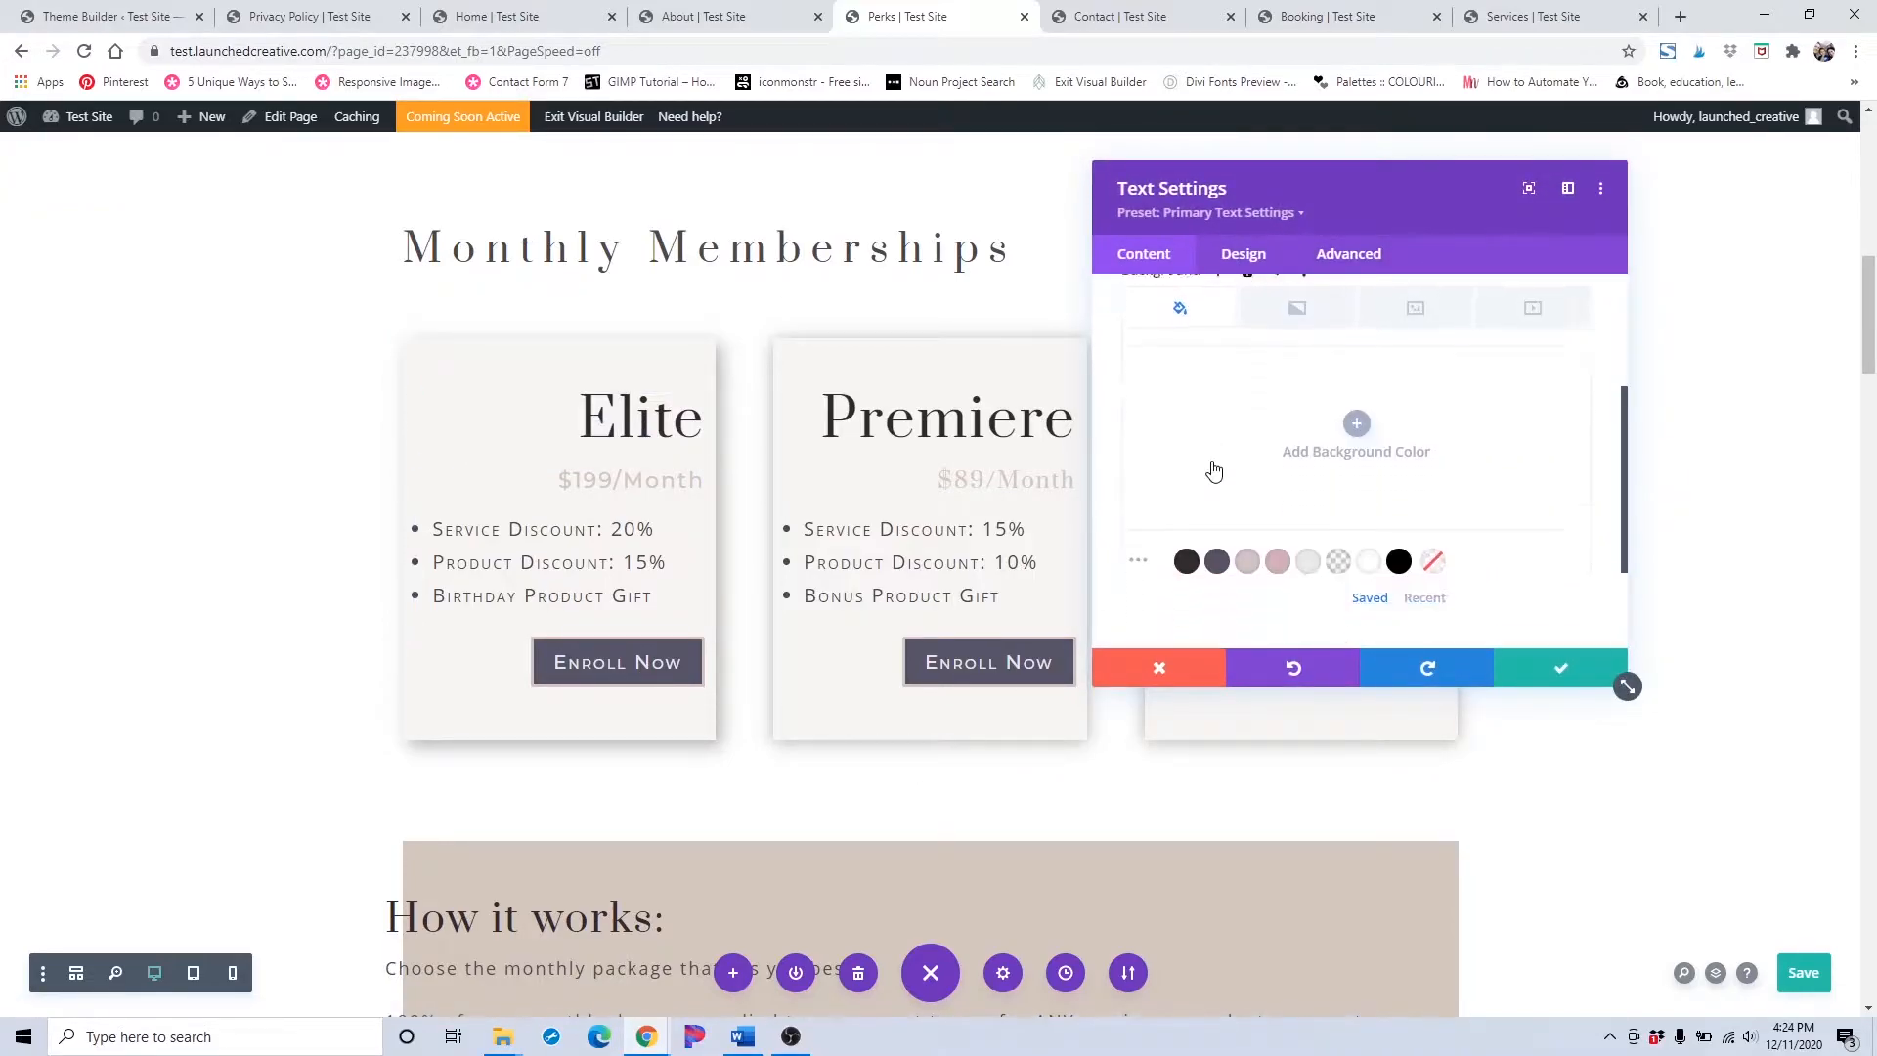
{"action": "scroll", "coordinate": [1213, 472], "scroll_direction": "down", "scroll_amount": 1}
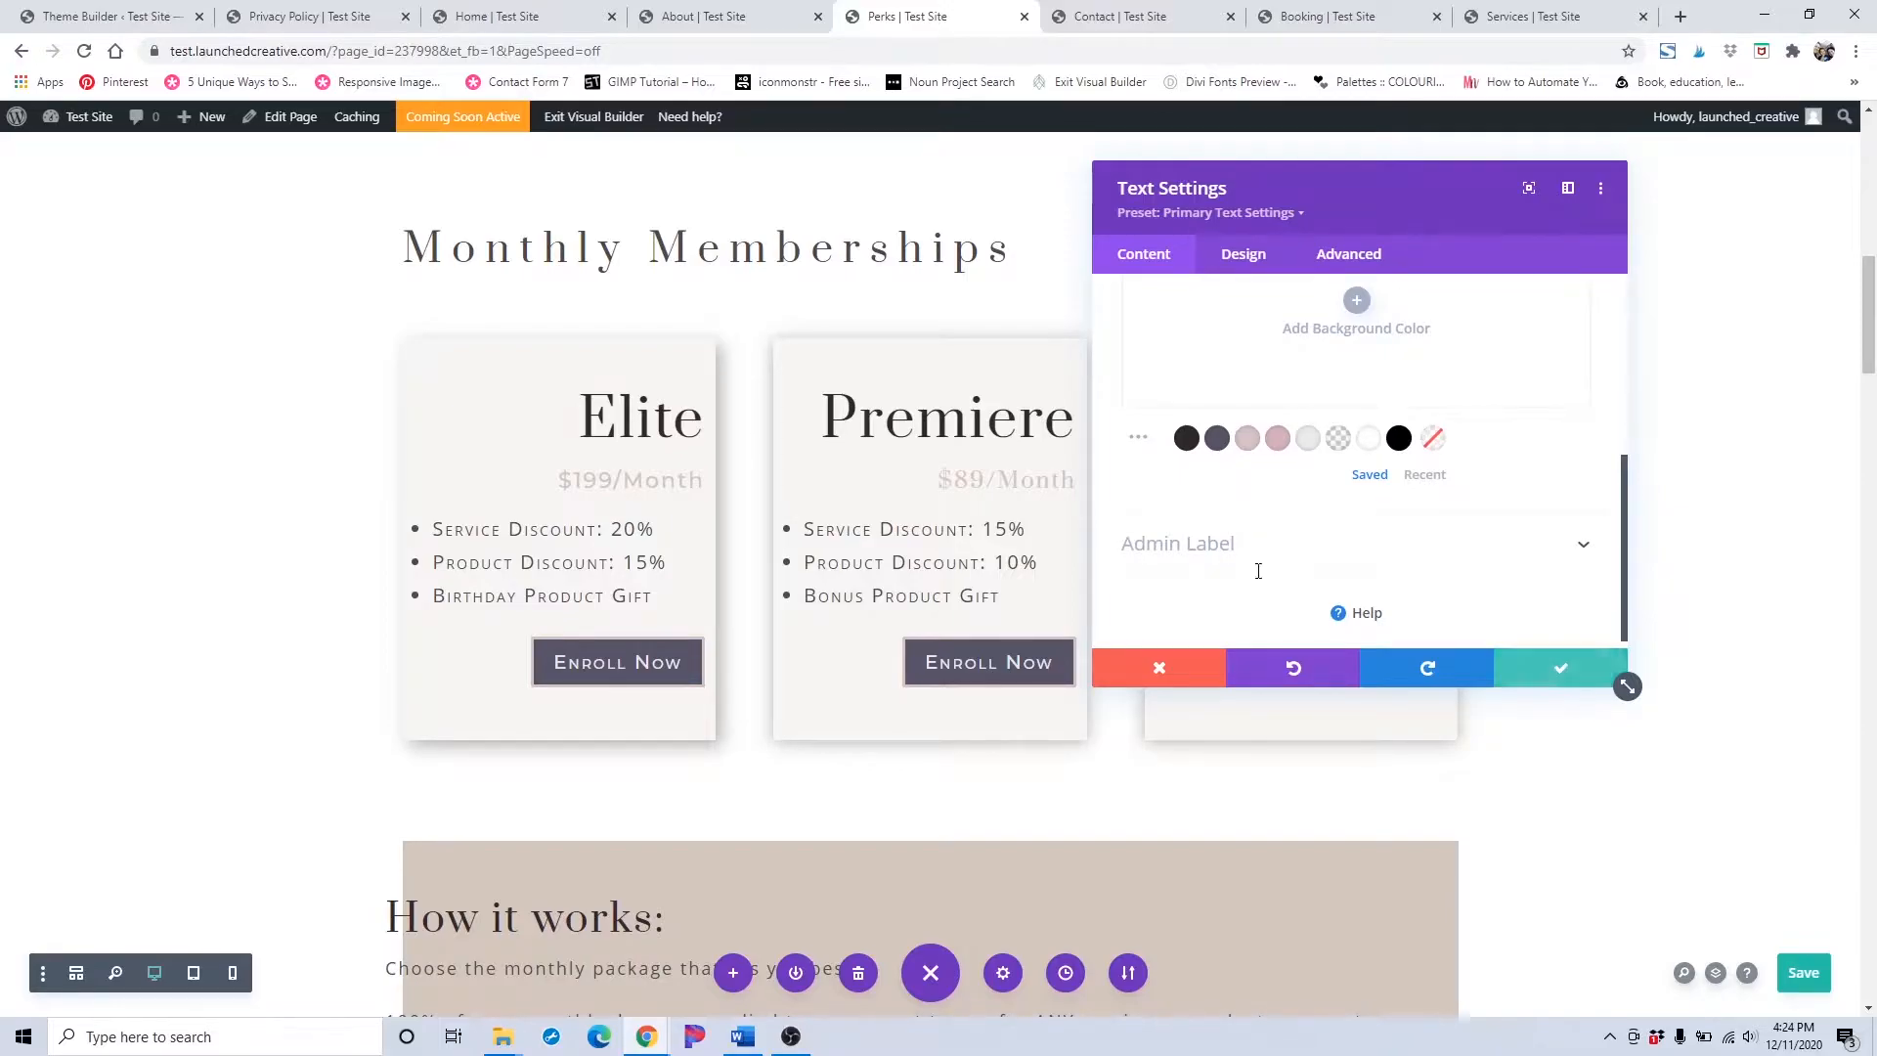
{"action": "left_click", "coordinate": [1564, 670]}
Check the background color of the first column in the membership cards row, closing the settings without changes.
{"action": "left_click", "coordinate": [456, 333]}
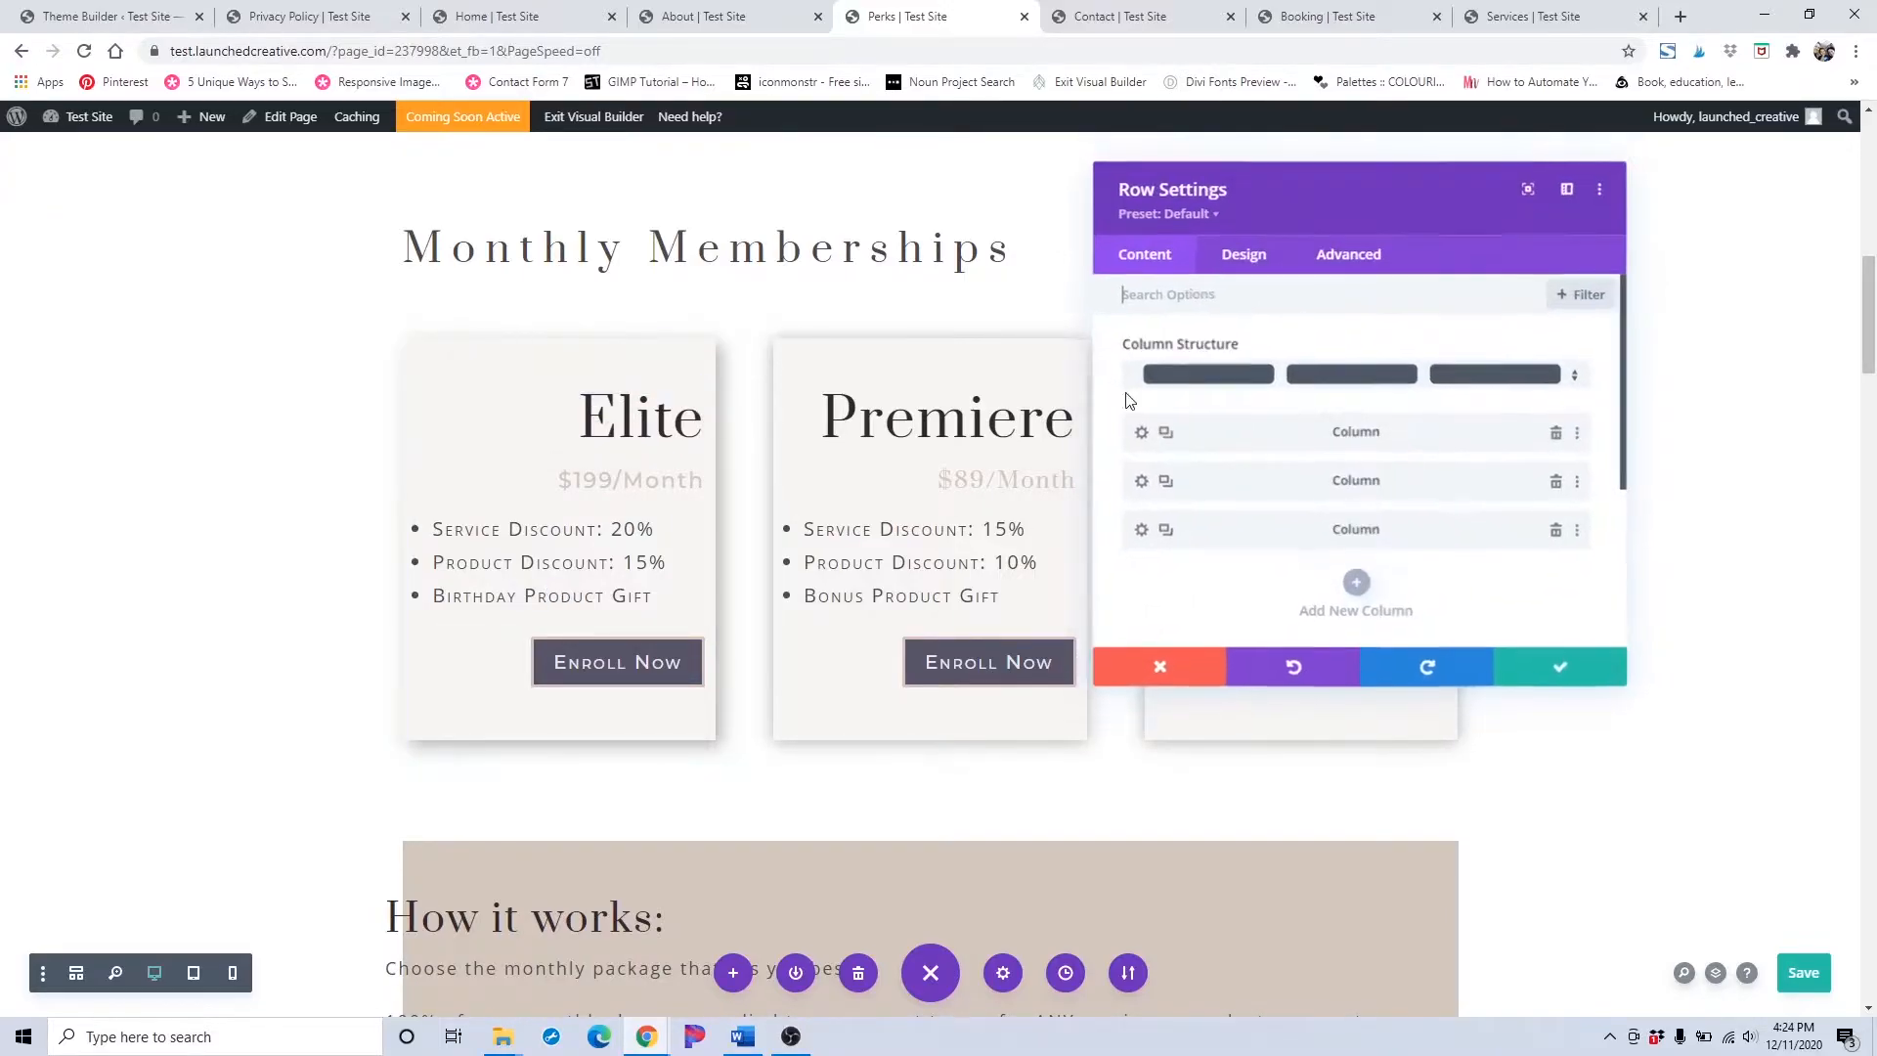
{"action": "left_click", "coordinate": [1140, 435]}
{"action": "scroll", "coordinate": [1266, 460], "scroll_direction": "down", "scroll_amount": 1}
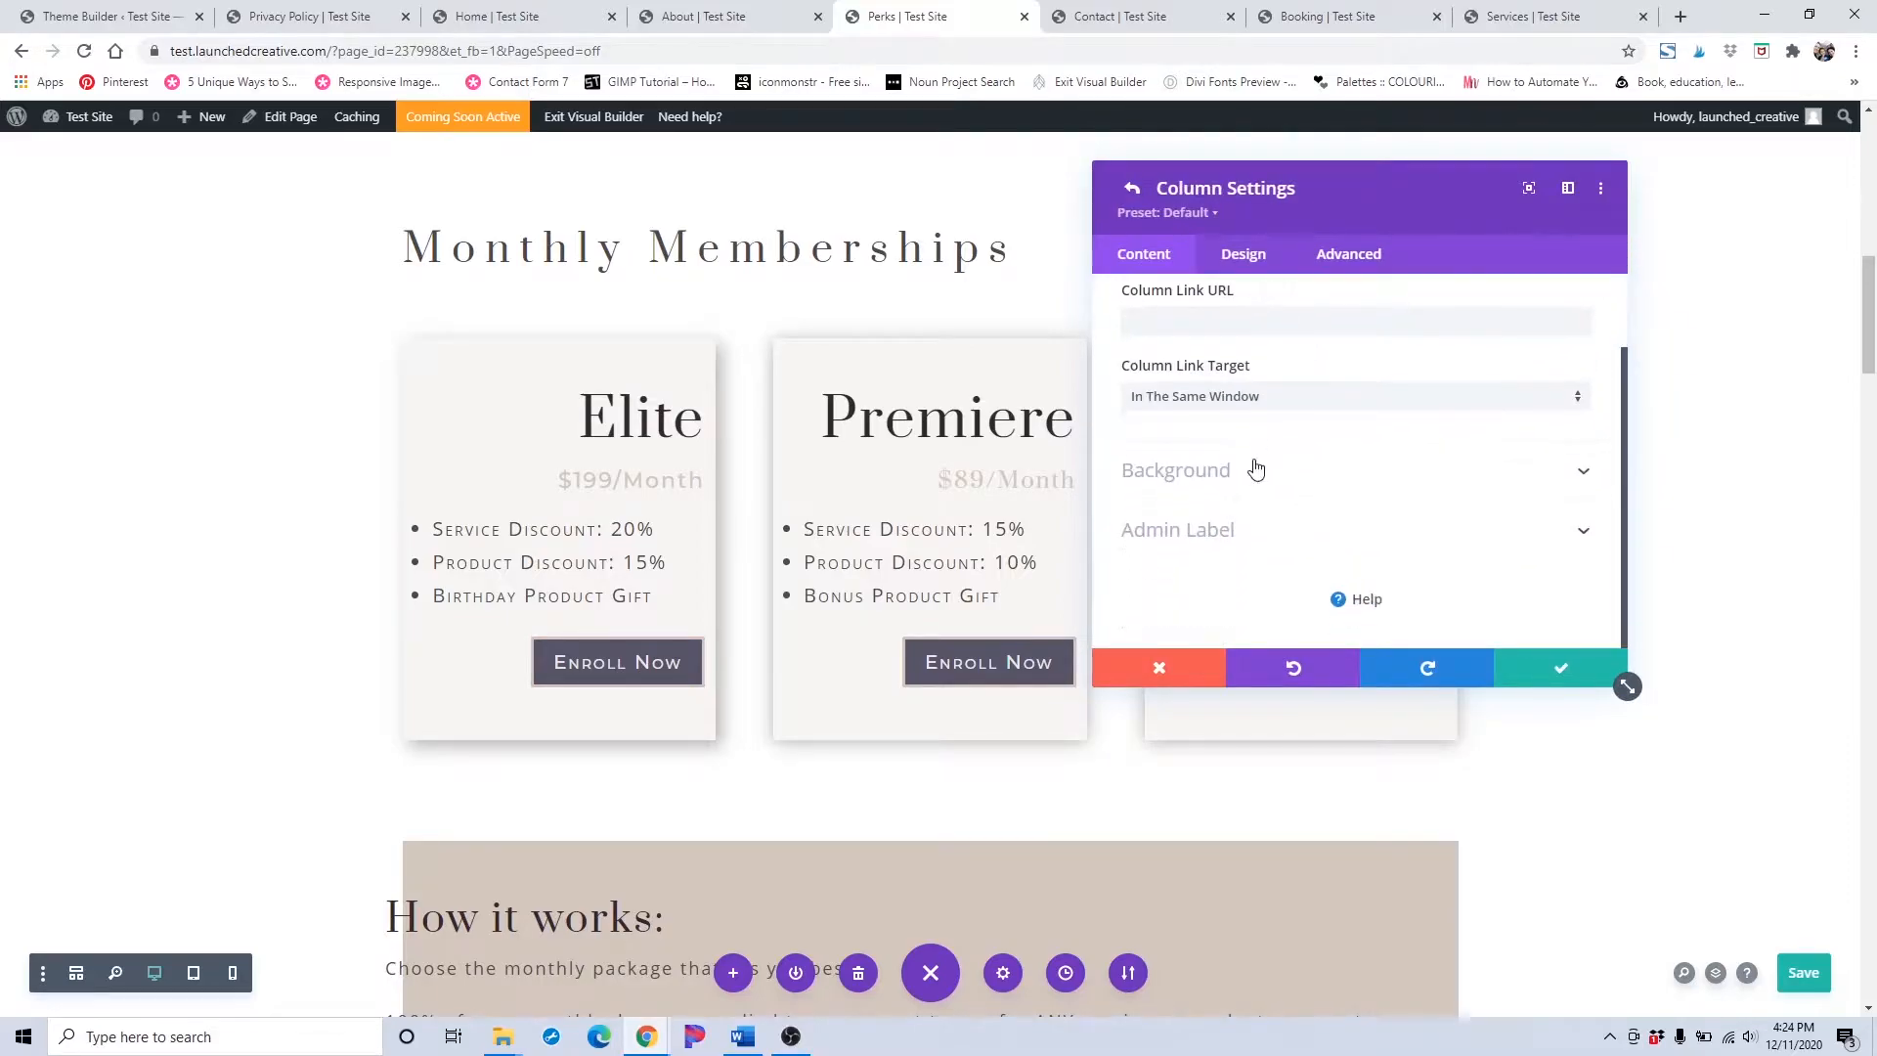
{"action": "left_click", "coordinate": [1253, 470]}
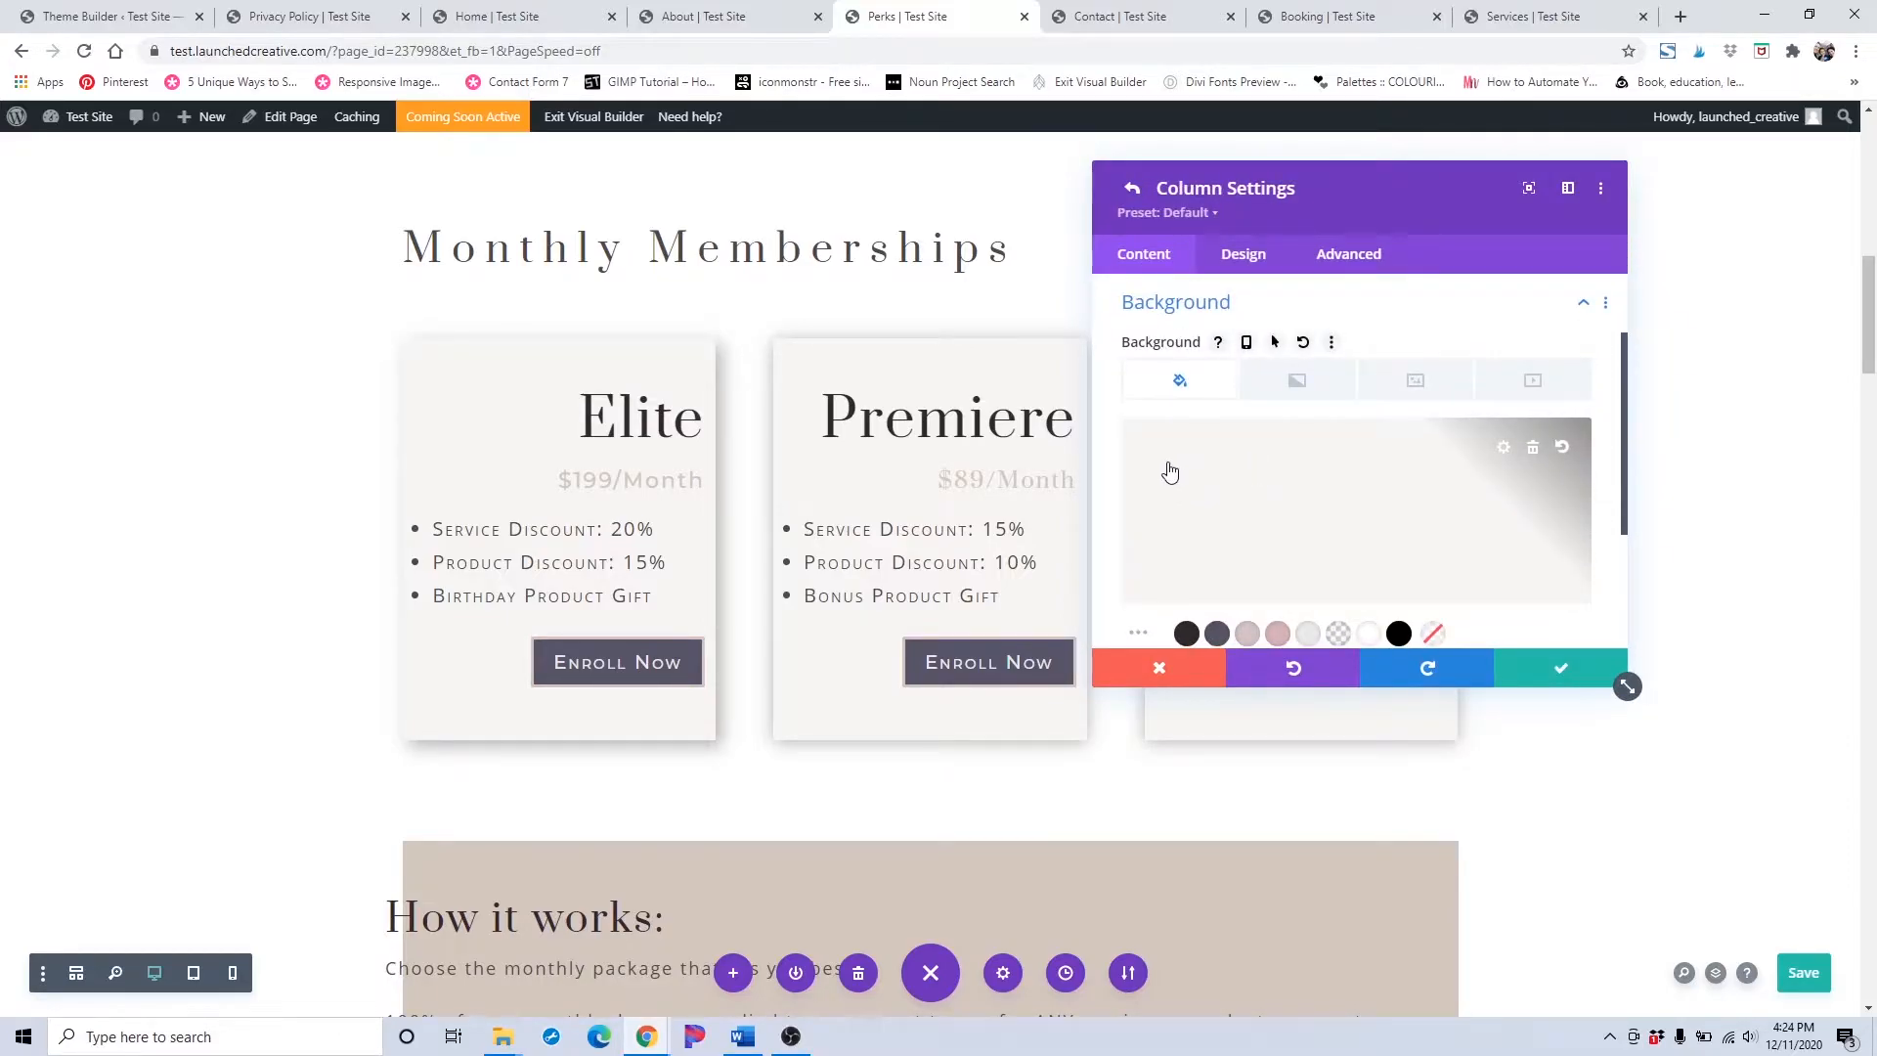
{"action": "left_click", "coordinate": [1159, 667]}
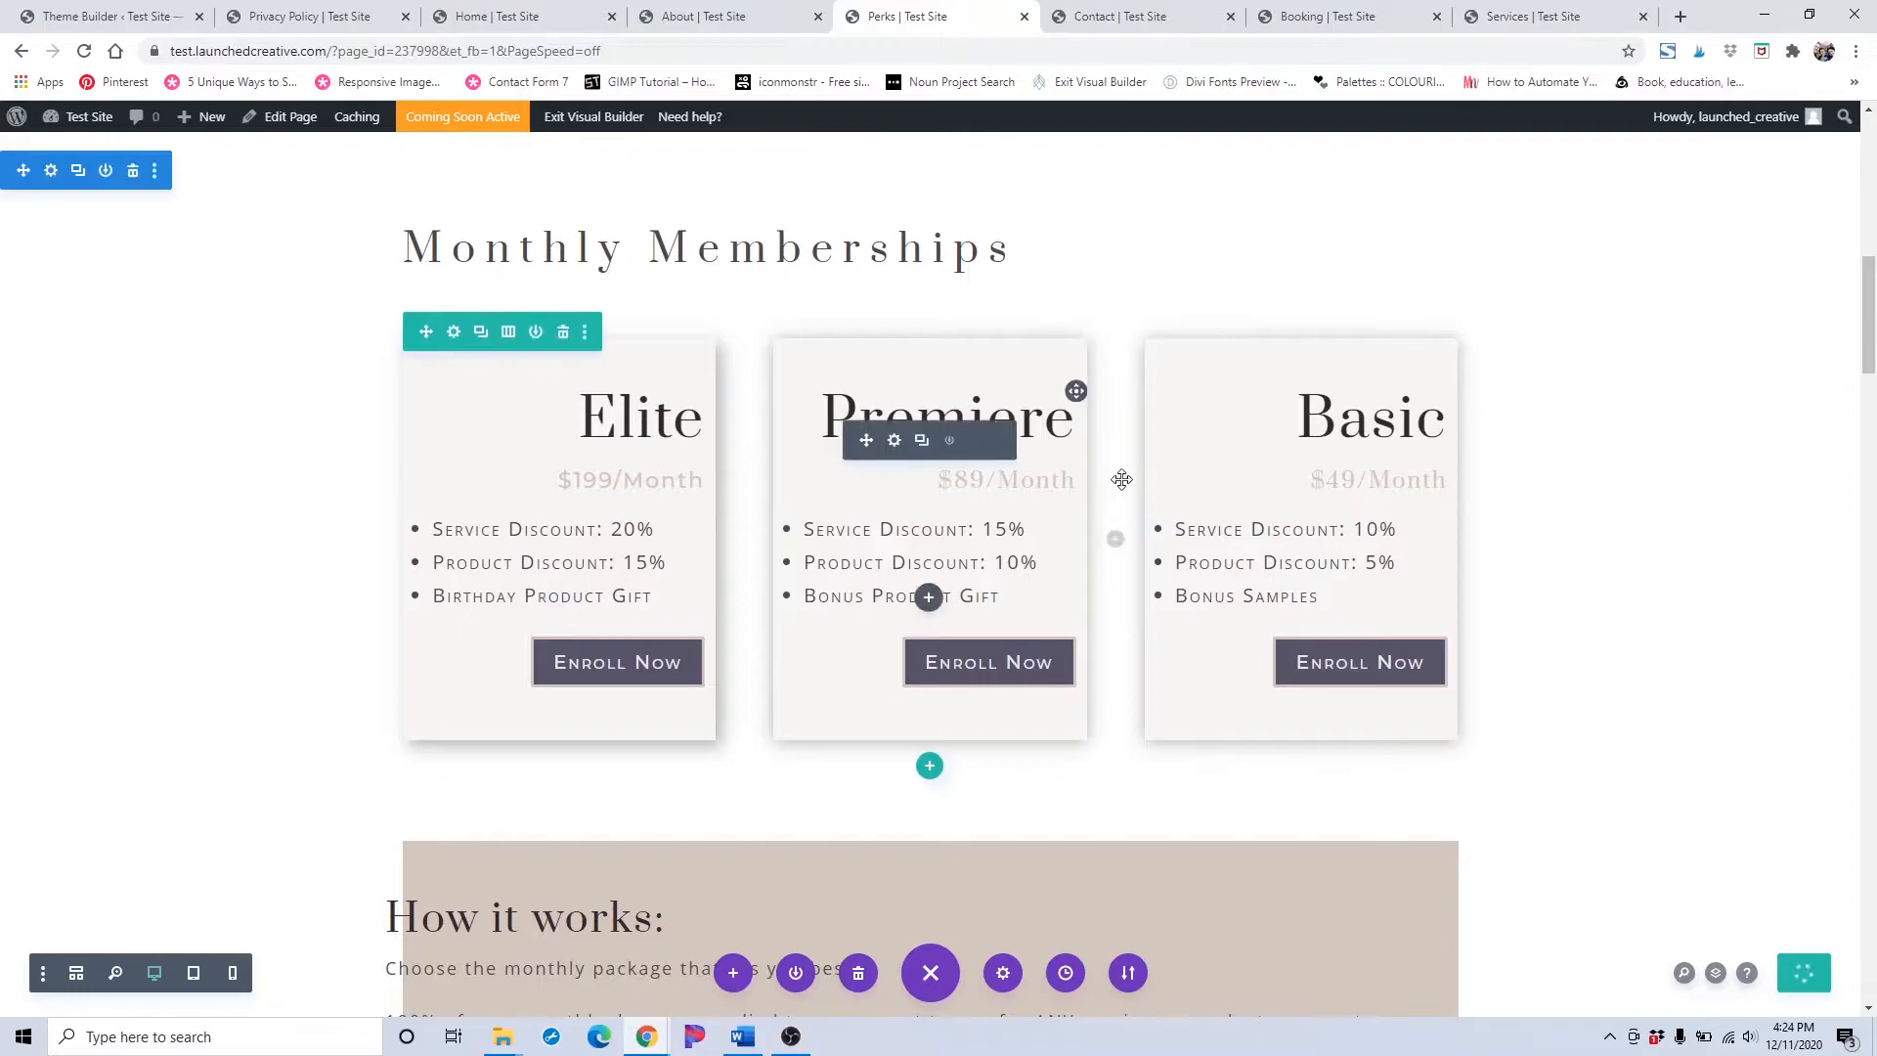
Find and replace the membership cards' column background color #f8f5f3 with #eaeaea throughout this page, saving the column and row settings.
{"action": "left_click", "coordinate": [452, 334]}
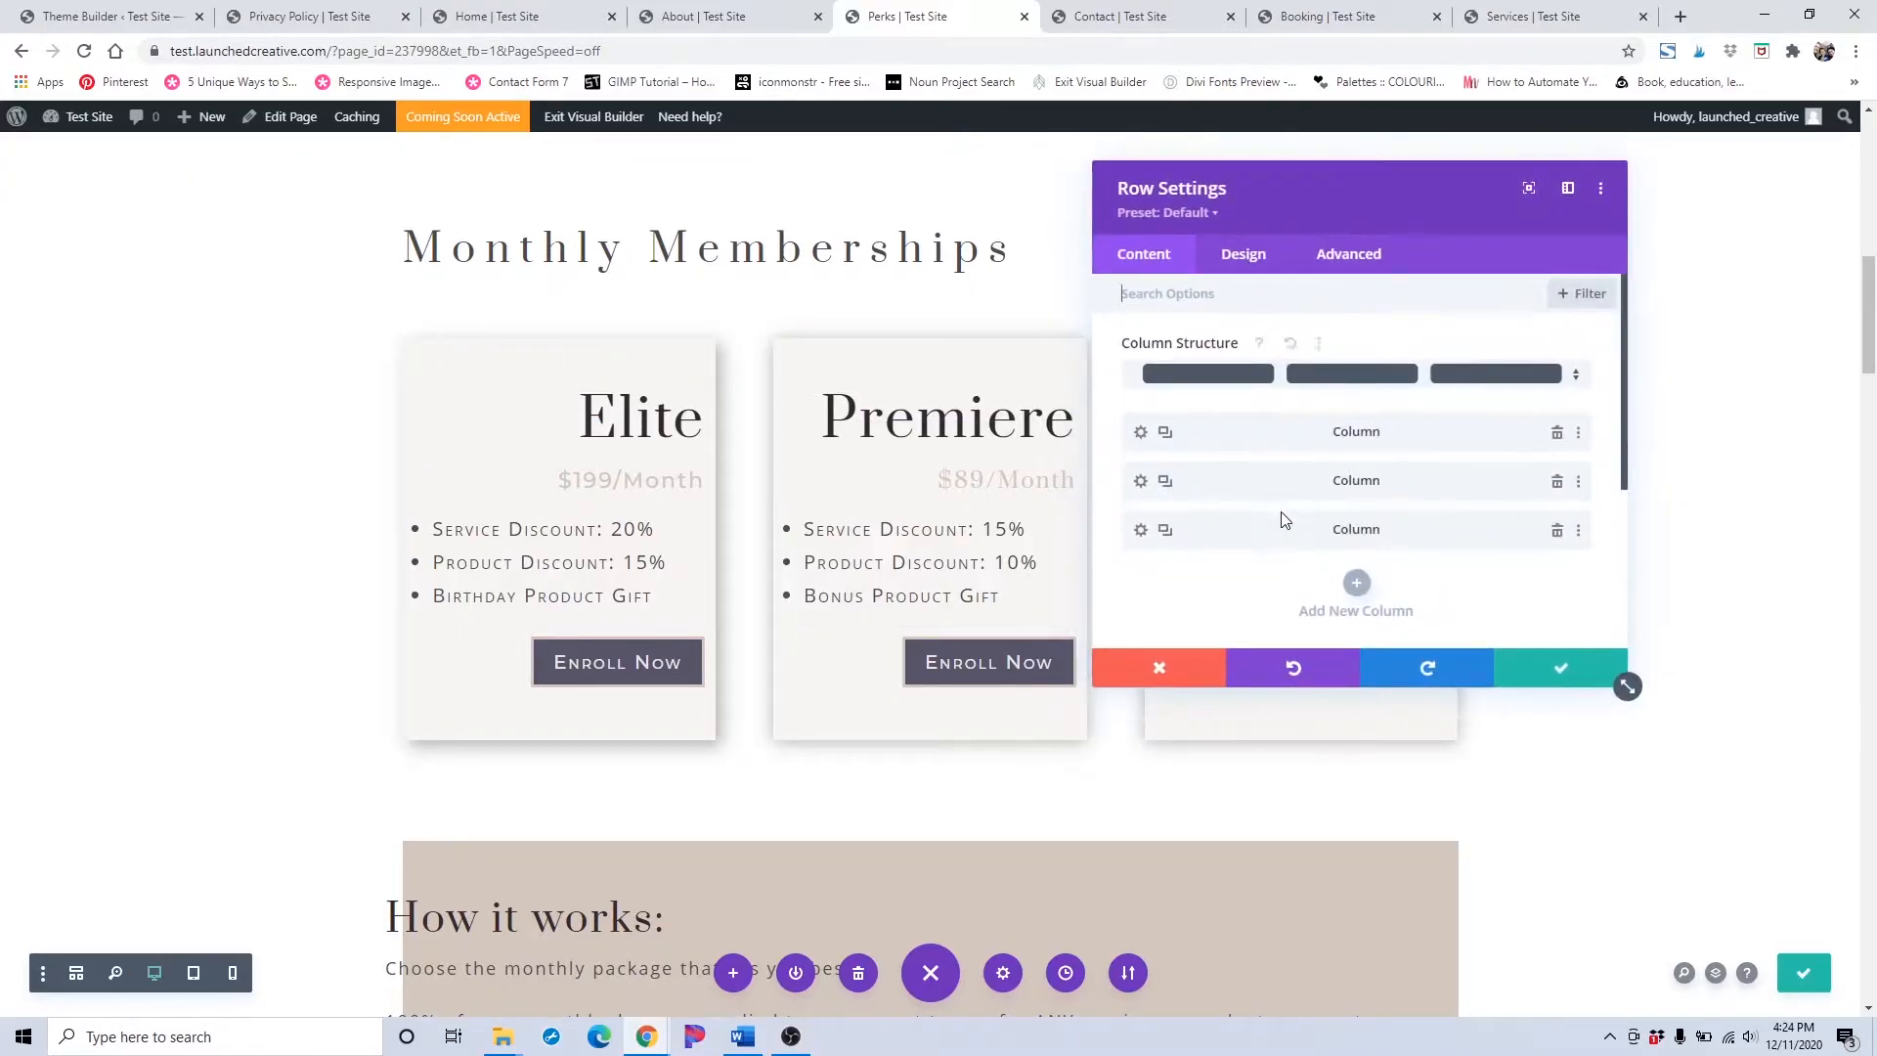
{"action": "scroll", "coordinate": [1284, 518], "scroll_direction": "down", "scroll_amount": 1}
{"action": "left_click", "coordinate": [1141, 336]}
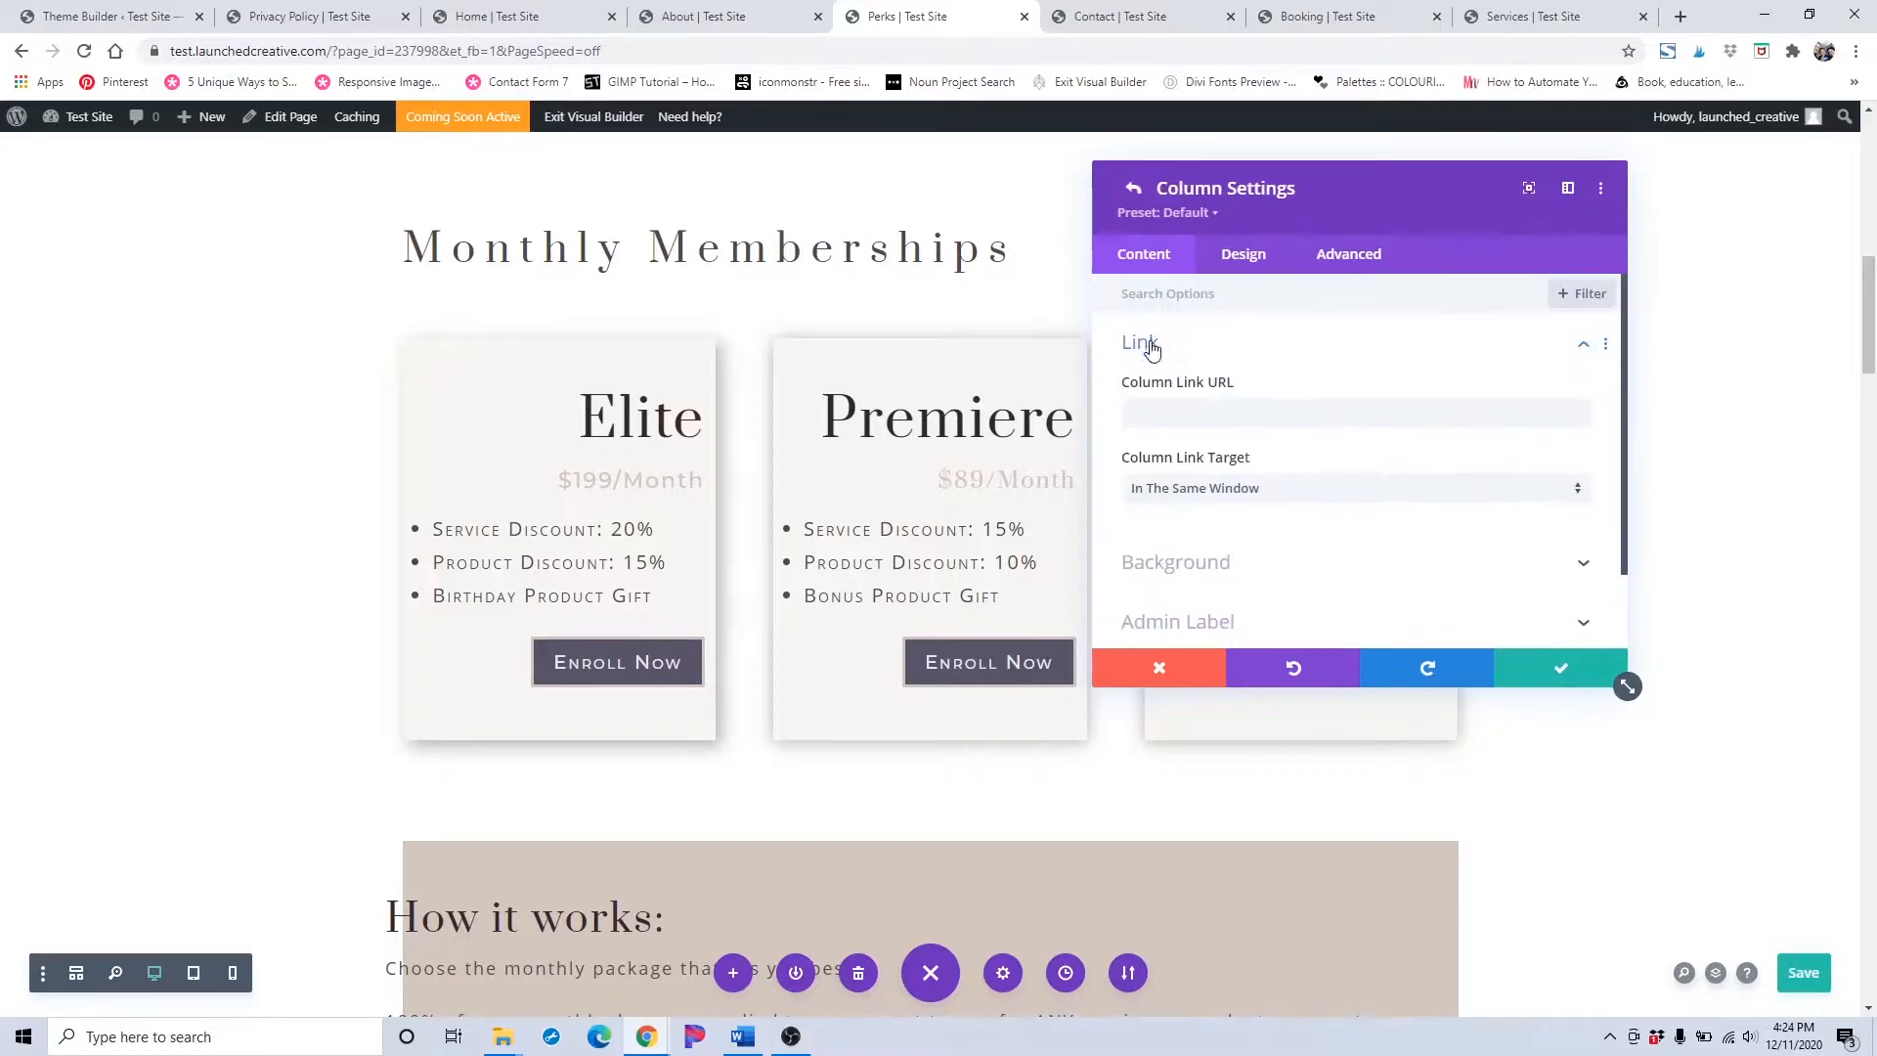
{"action": "scroll", "coordinate": [1199, 406], "scroll_direction": "down", "scroll_amount": 1}
{"action": "left_click", "coordinate": [1131, 188]}
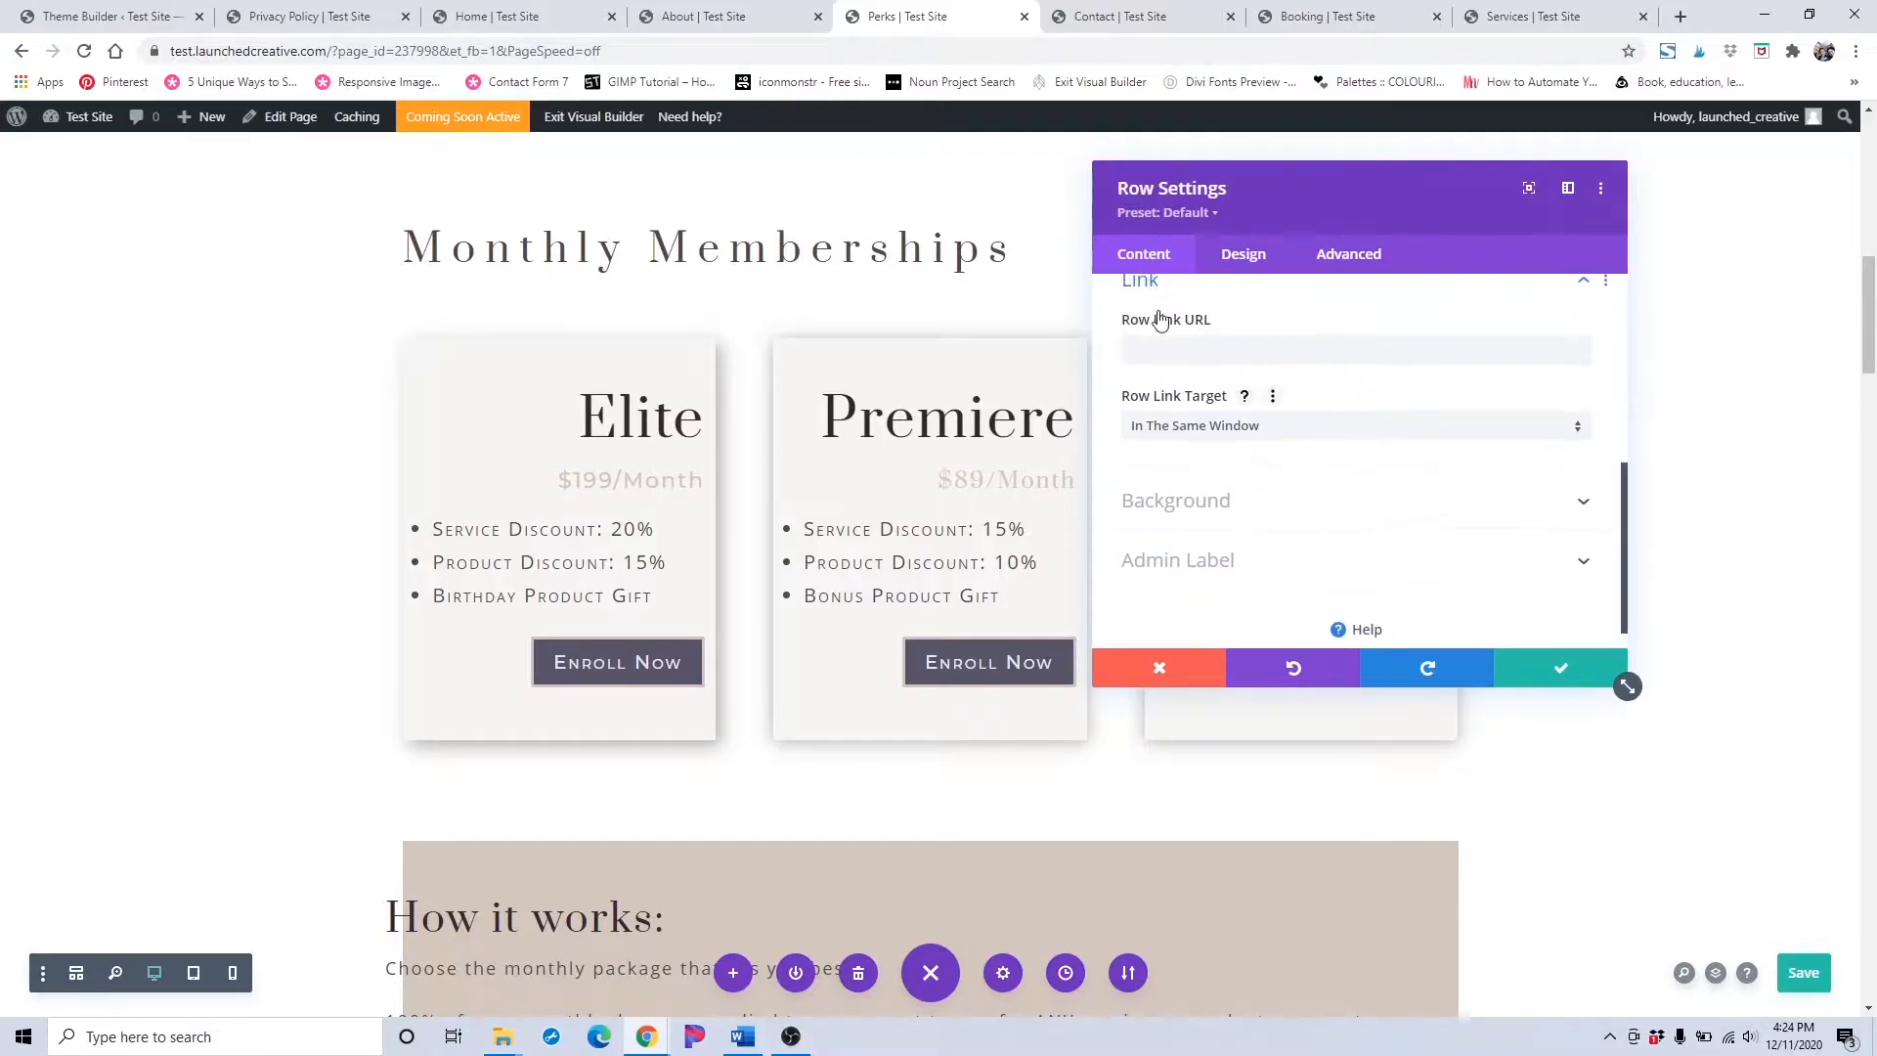
{"action": "scroll", "coordinate": [1137, 291], "scroll_direction": "up", "scroll_amount": 3}
{"action": "left_click", "coordinate": [1141, 434]}
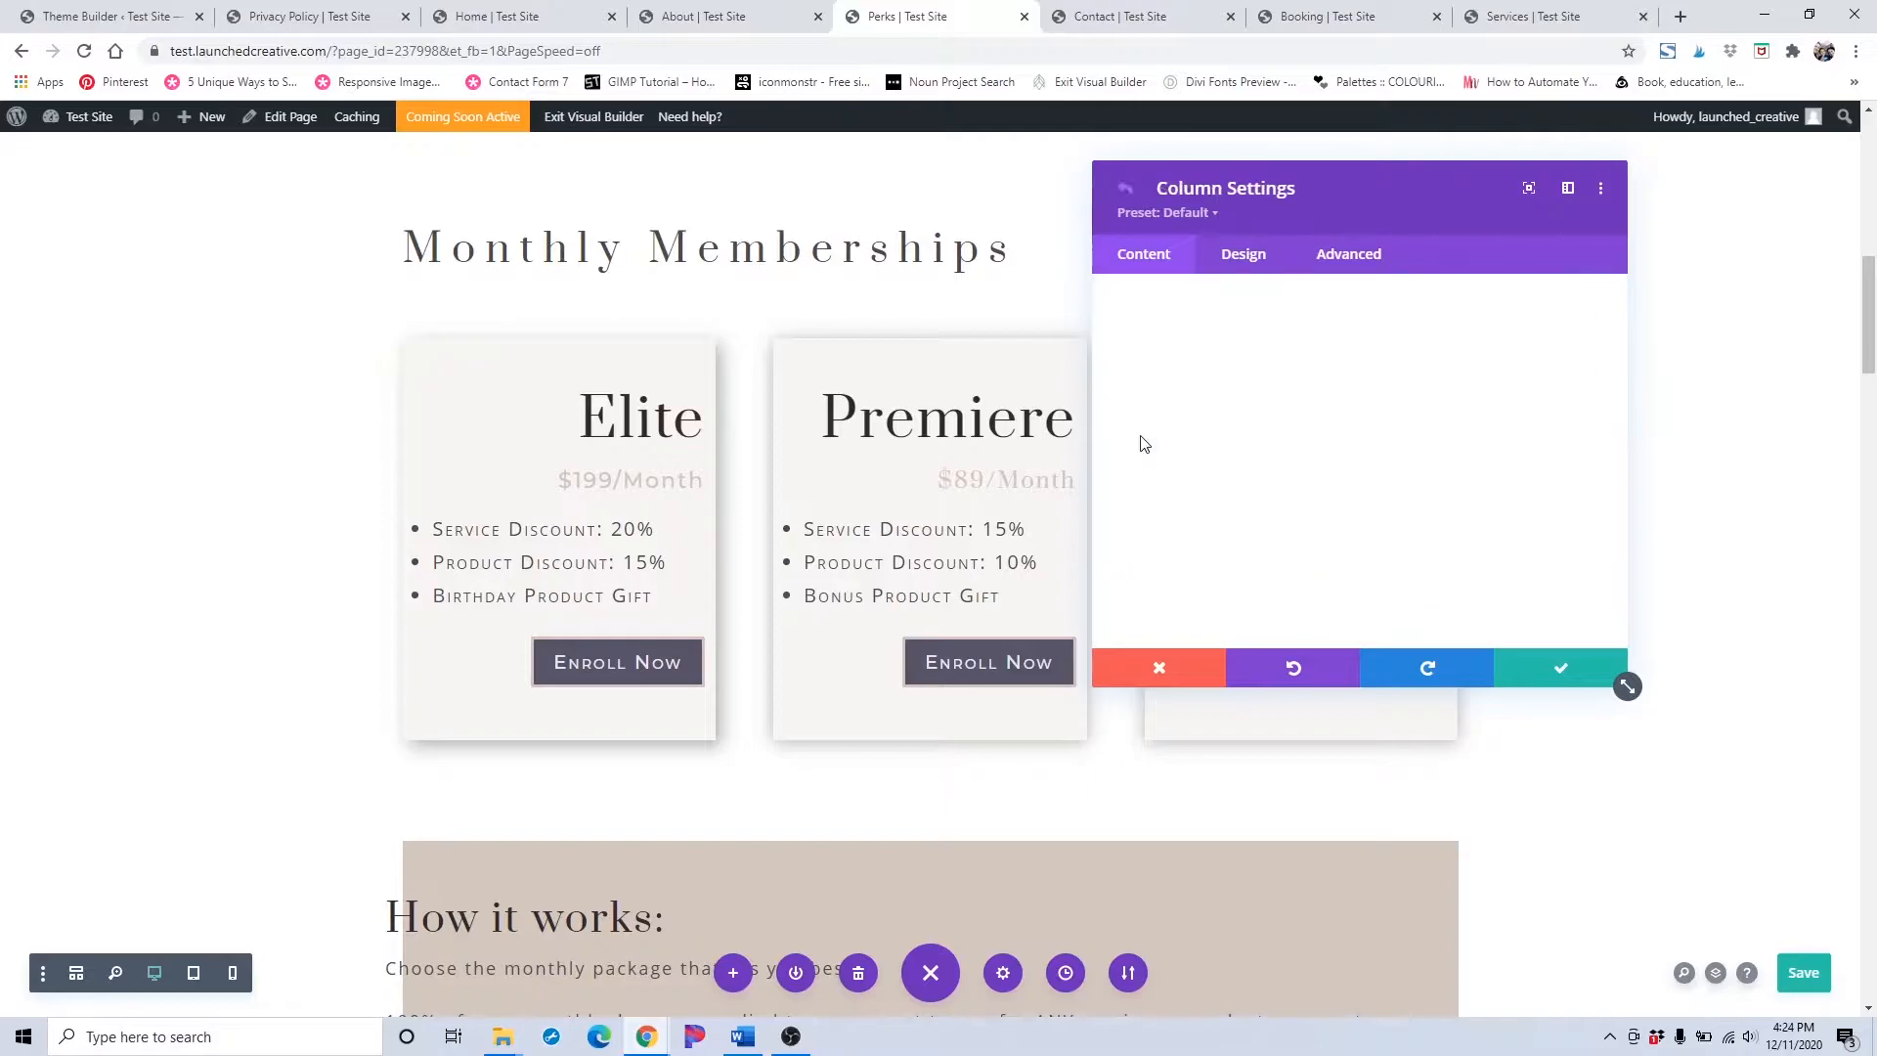
{"action": "scroll", "coordinate": [1244, 486], "scroll_direction": "down", "scroll_amount": 1}
{"action": "left_click", "coordinate": [1244, 486]}
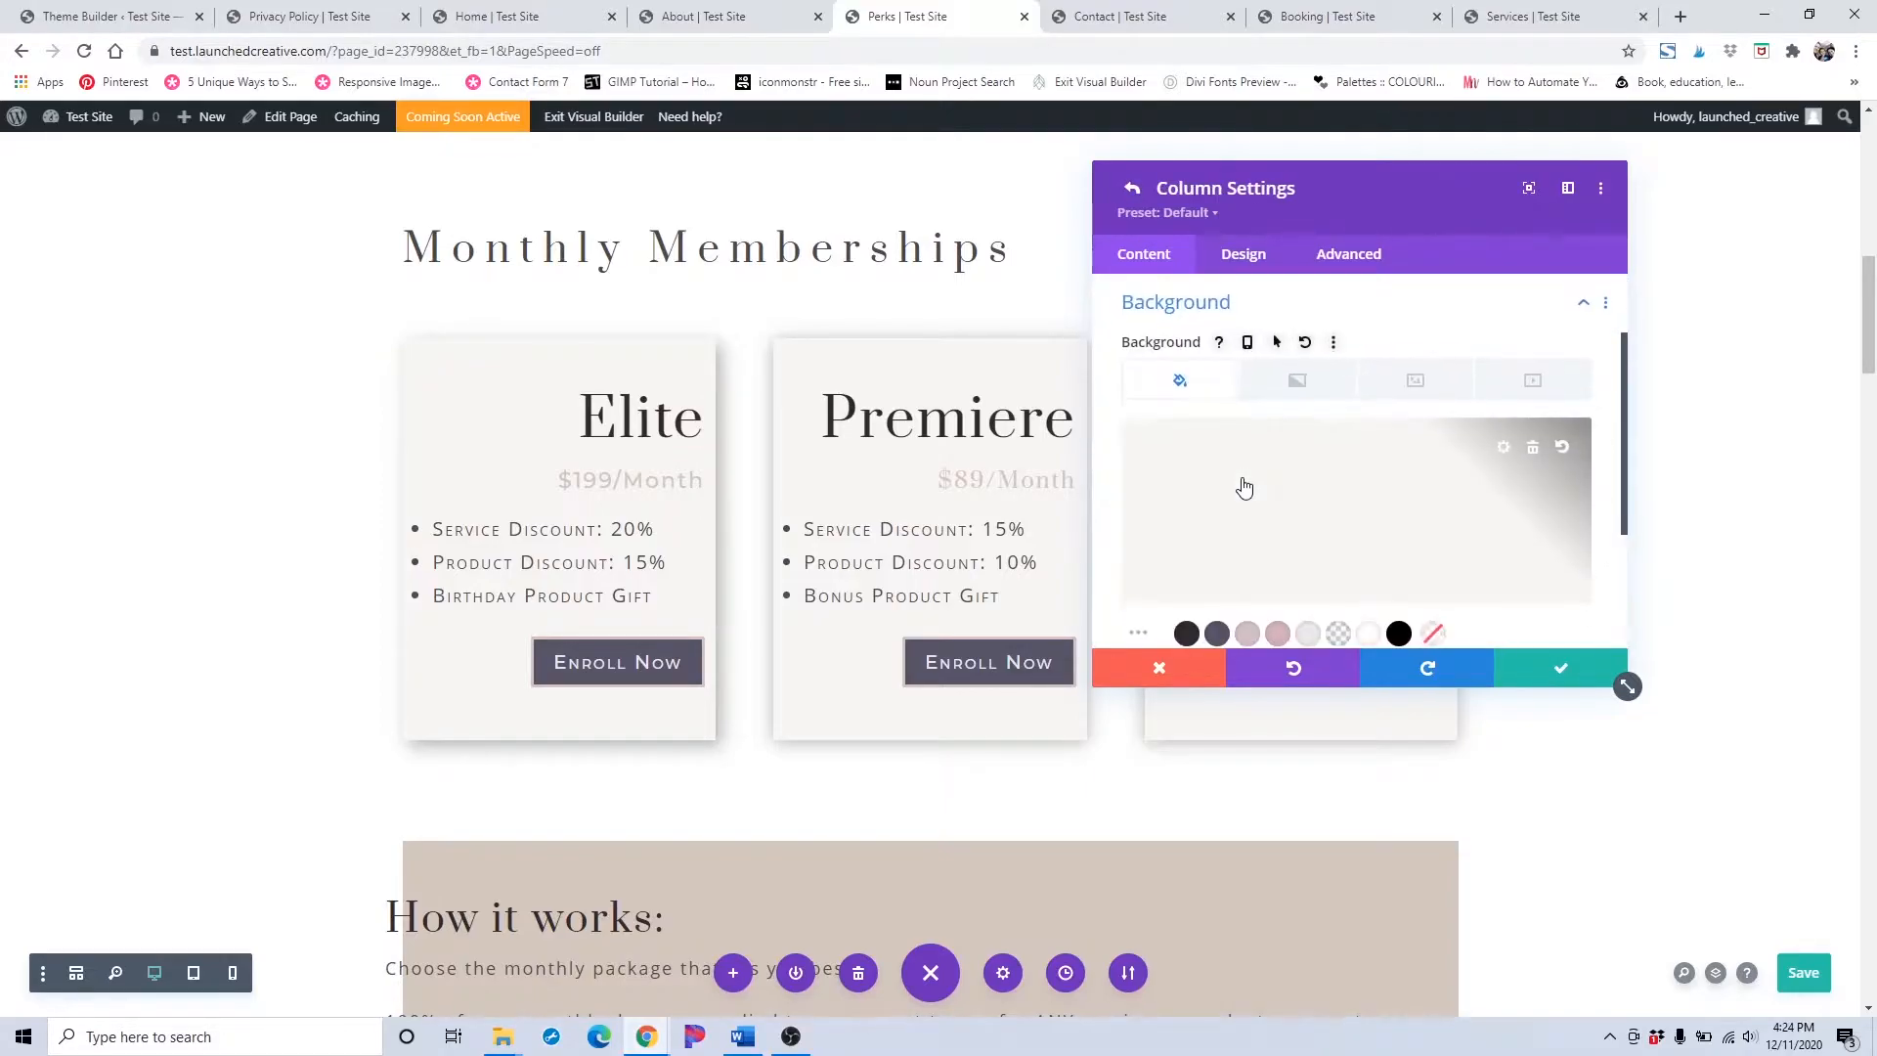
{"action": "right_click", "coordinate": [1244, 486]}
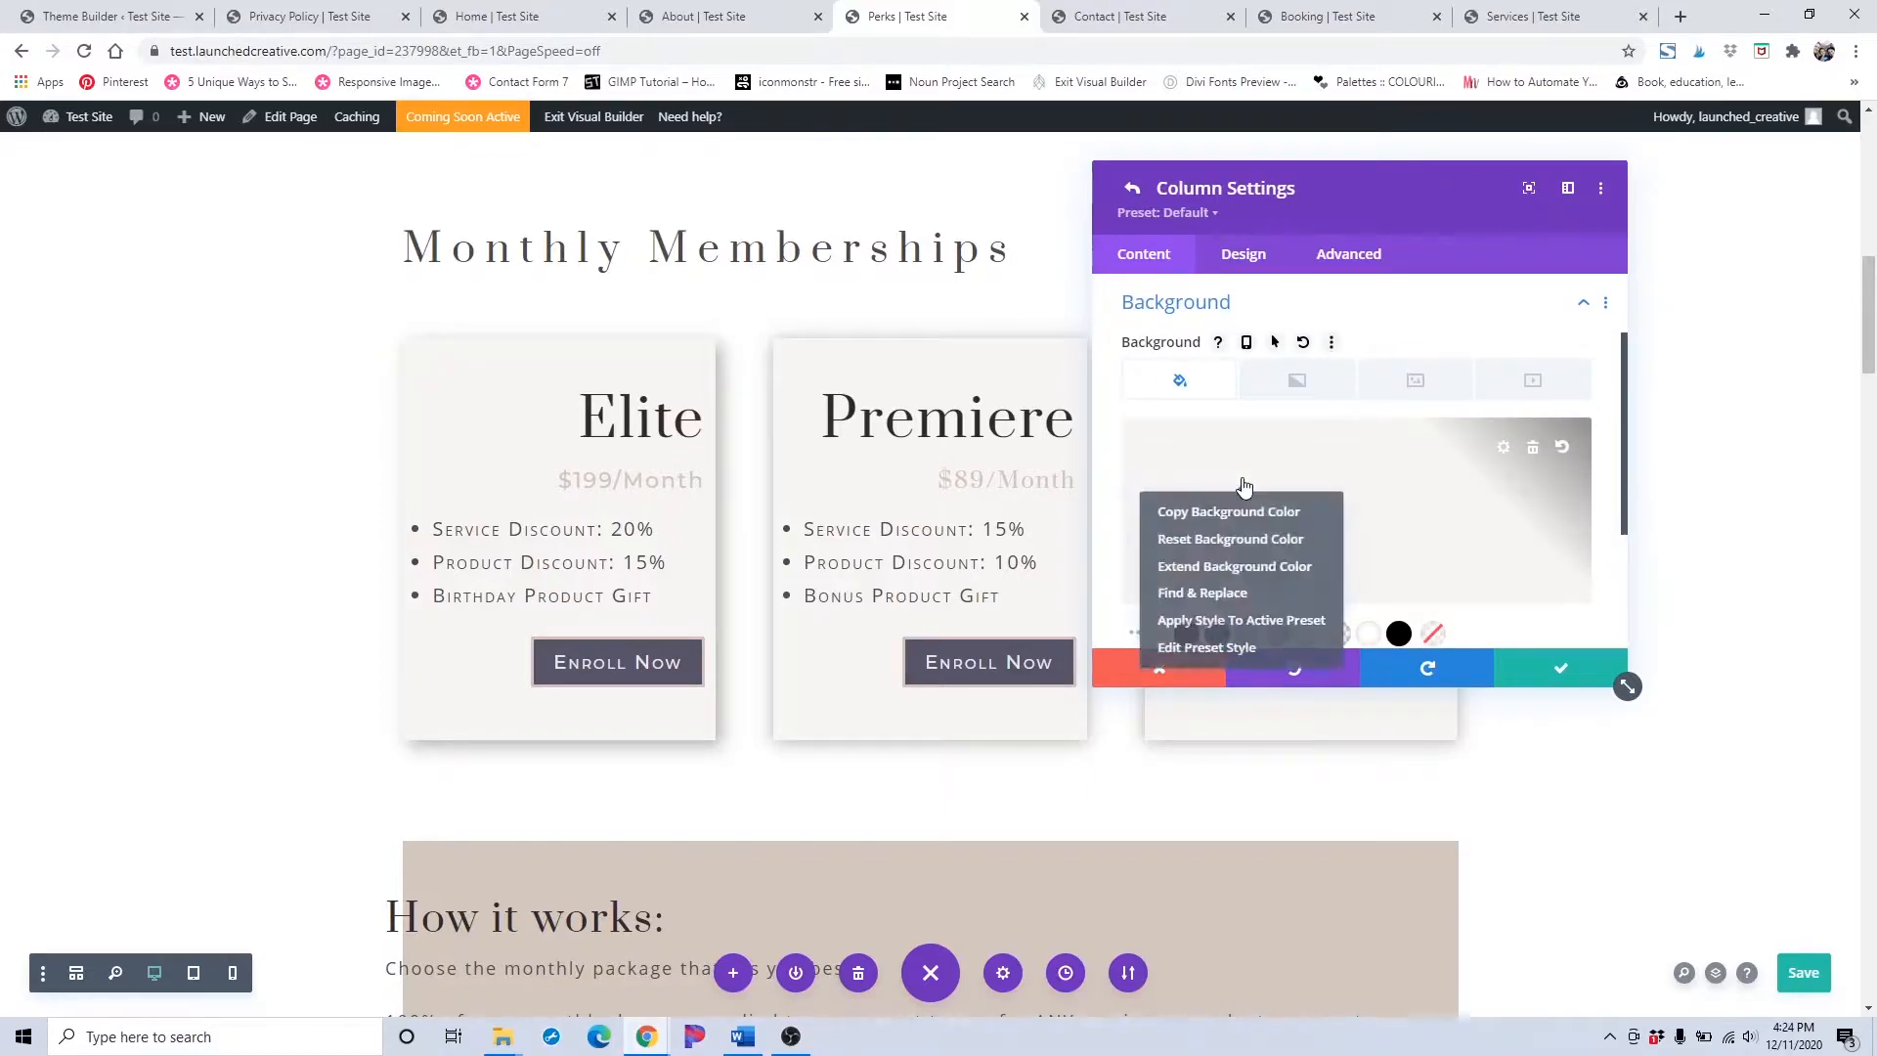
{"action": "left_click", "coordinate": [1236, 596]}
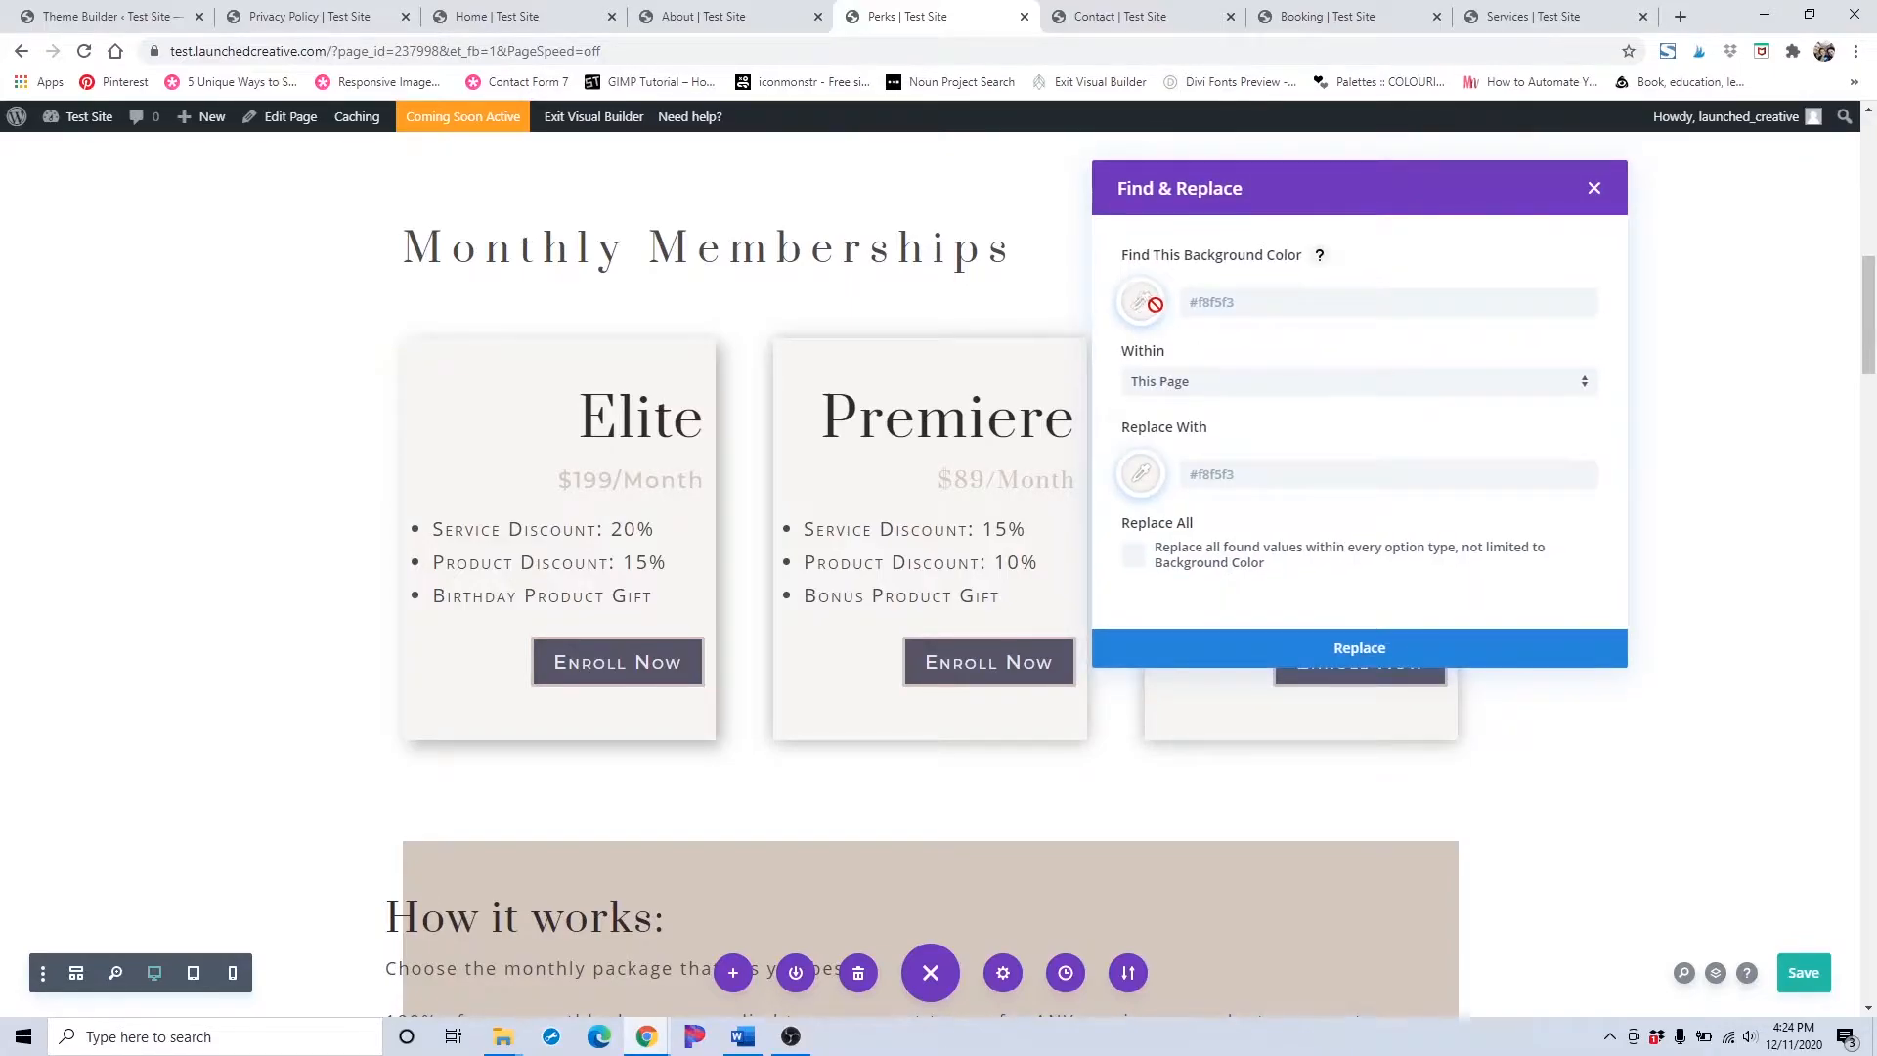
{"action": "left_click", "coordinate": [1141, 473]}
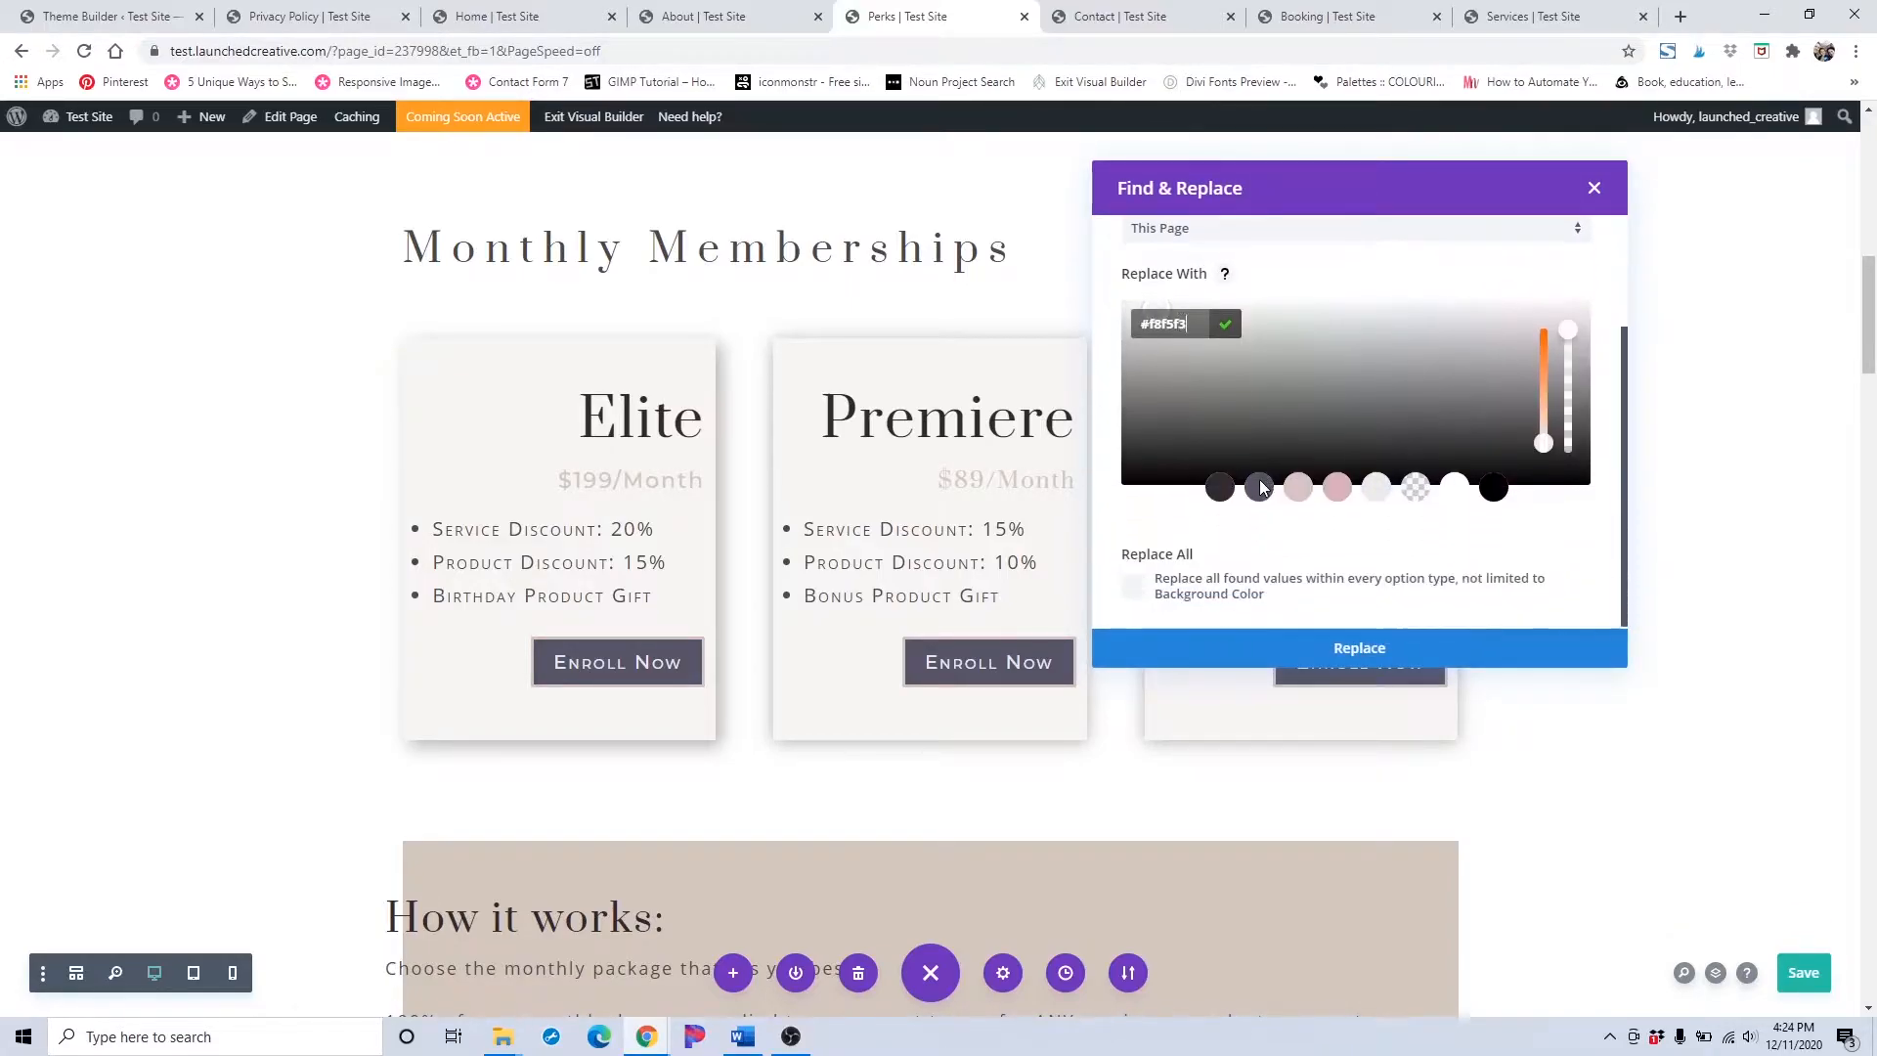
{"action": "left_click", "coordinate": [1376, 499]}
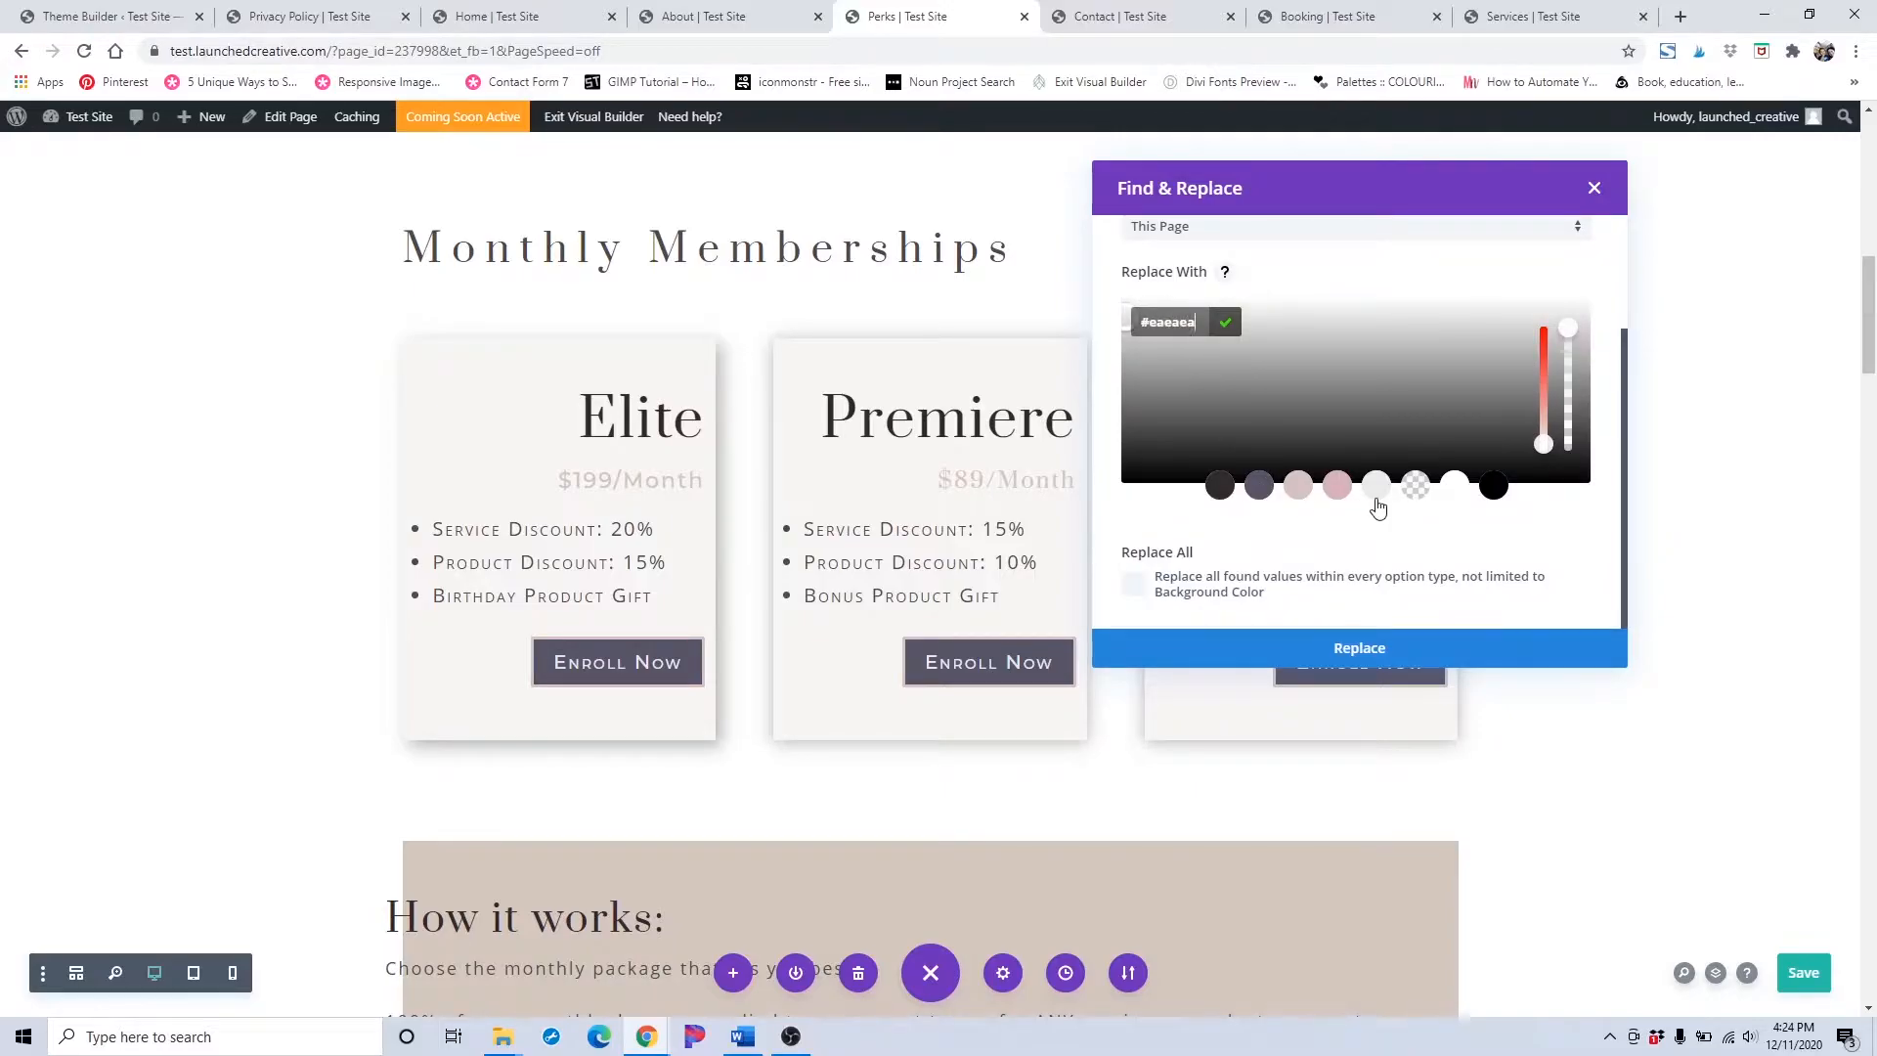
{"action": "left_click", "coordinate": [1367, 562]}
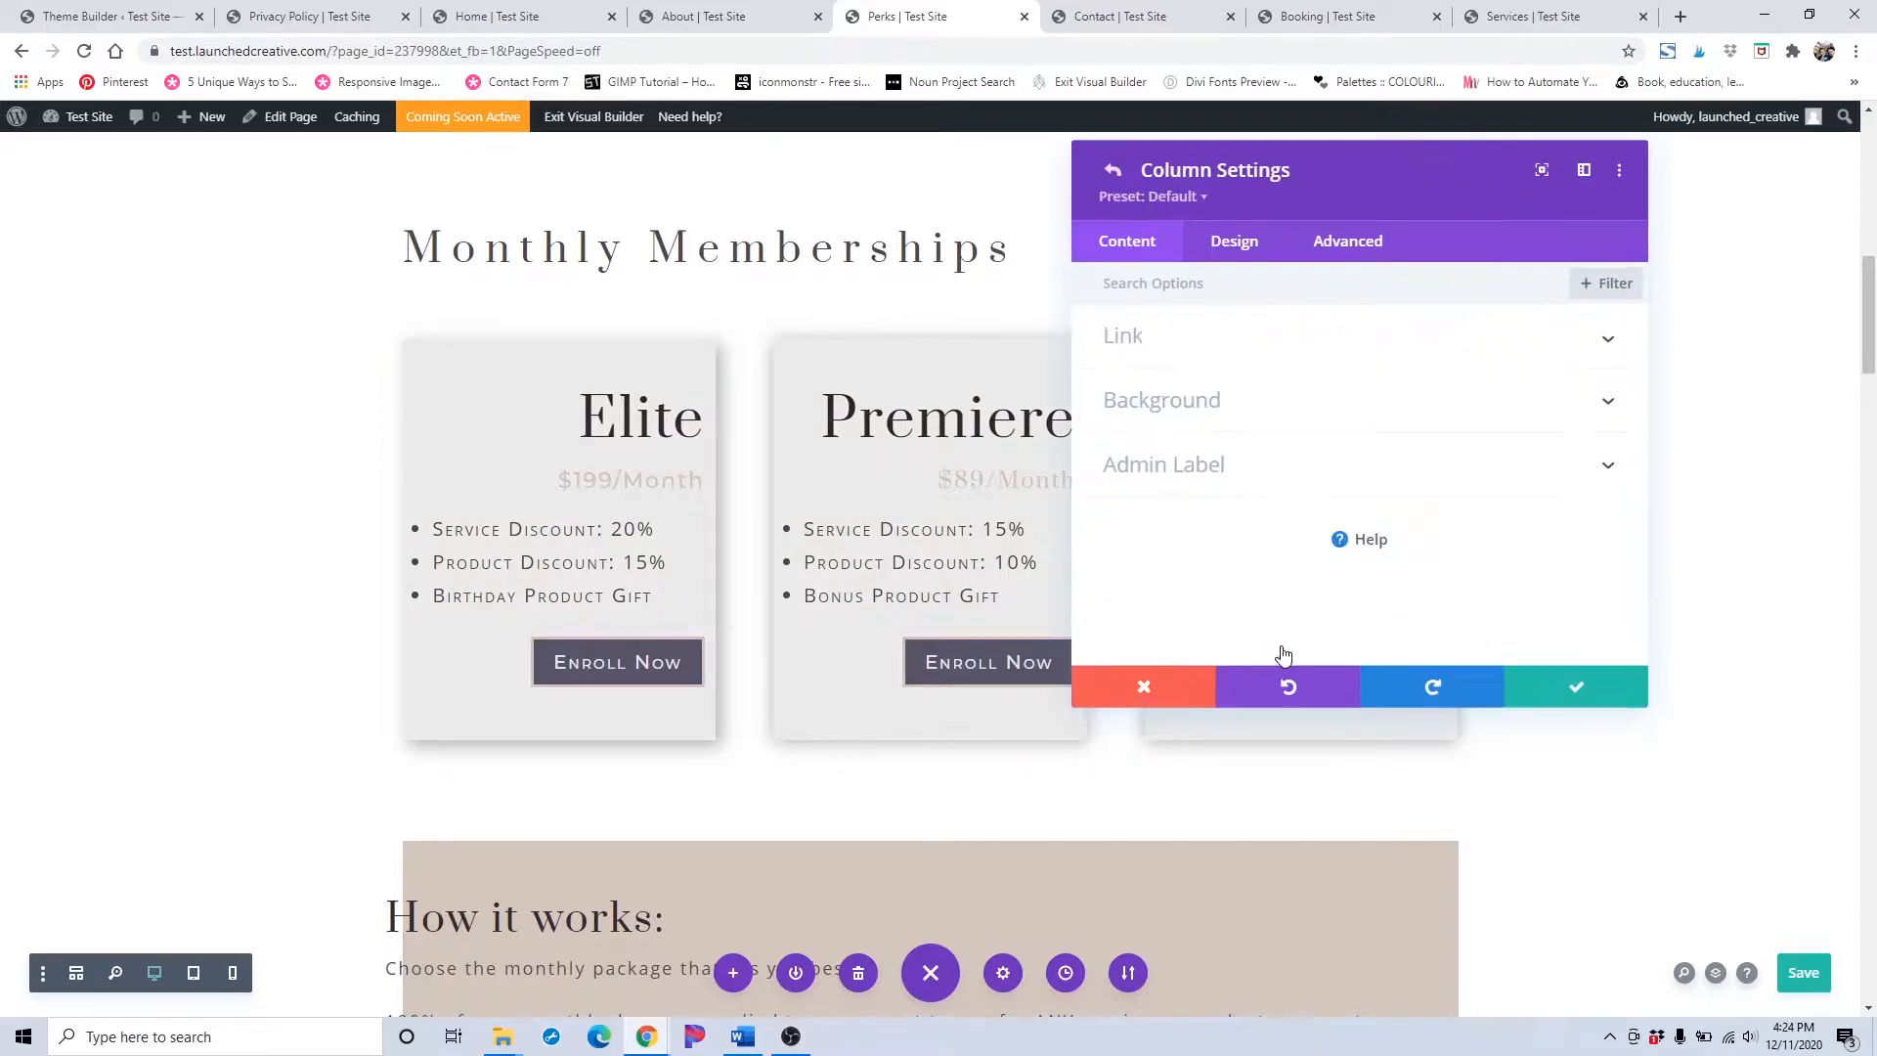
{"action": "left_click", "coordinate": [1586, 679]}
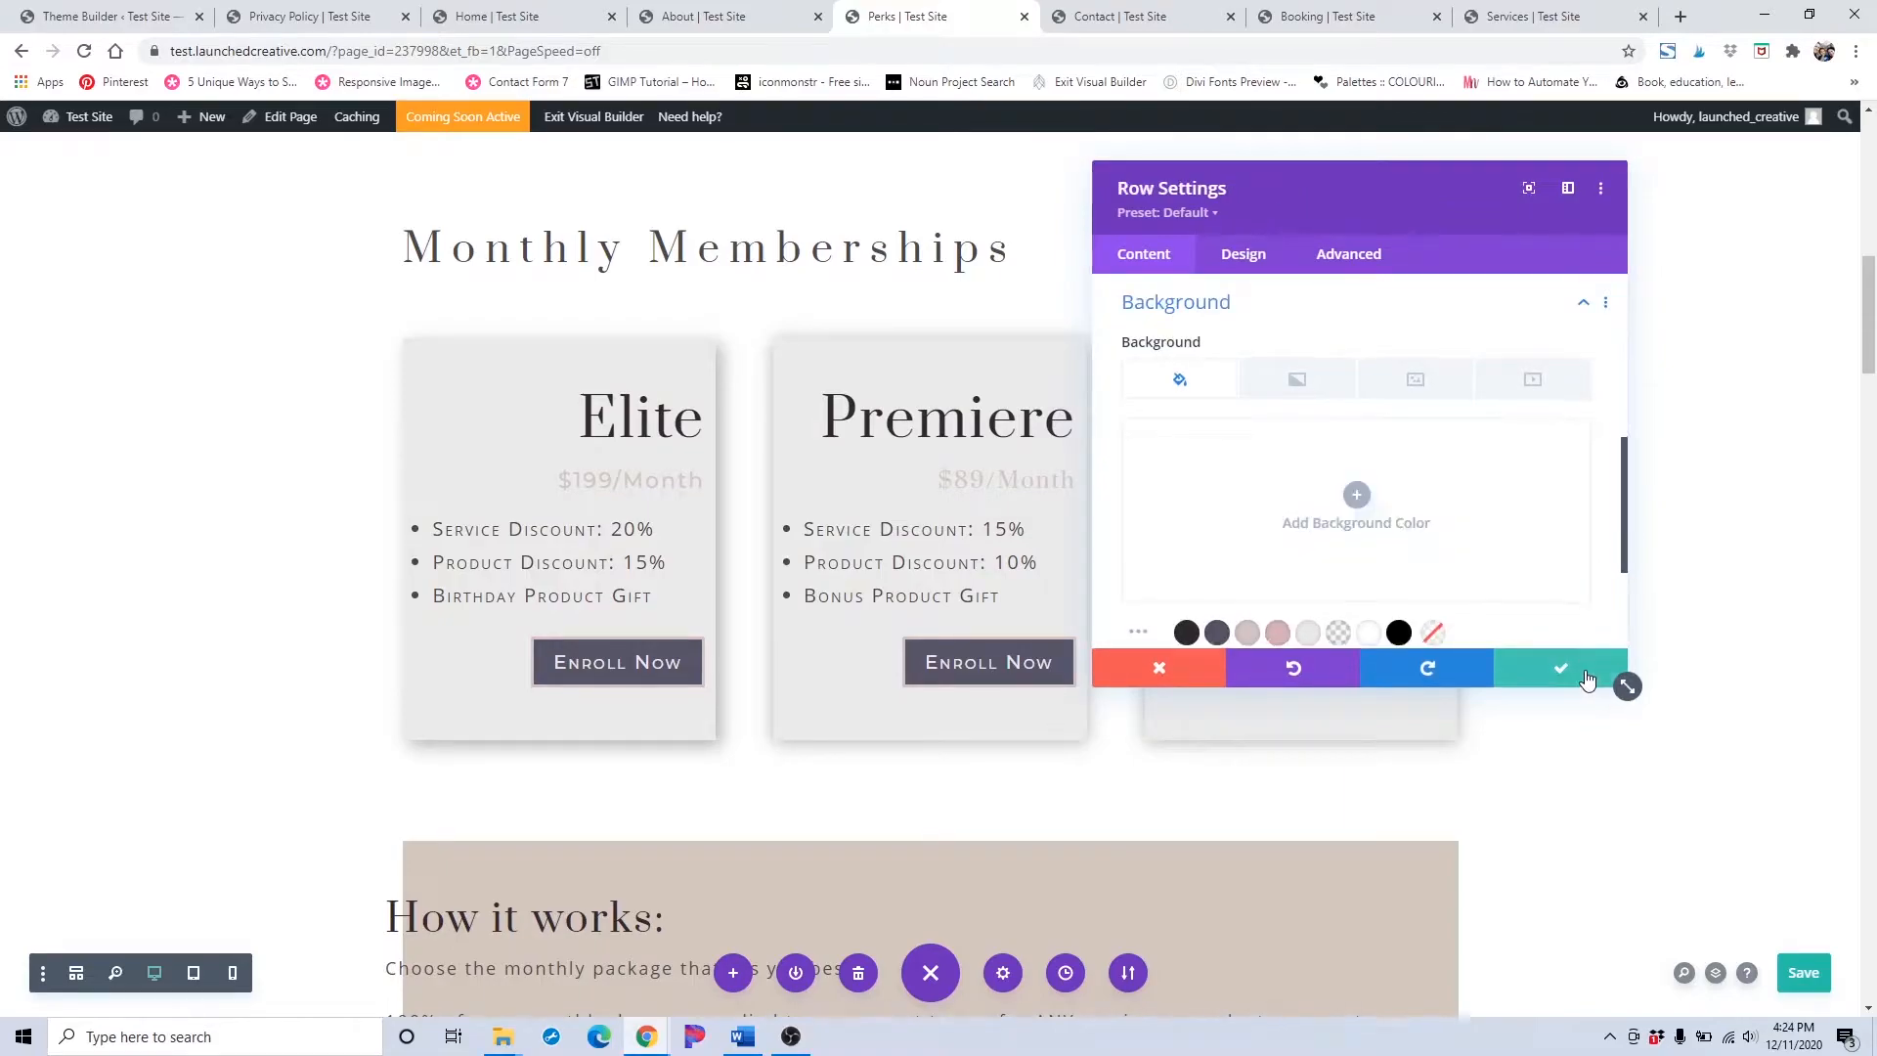
{"action": "left_click", "coordinate": [1586, 678]}
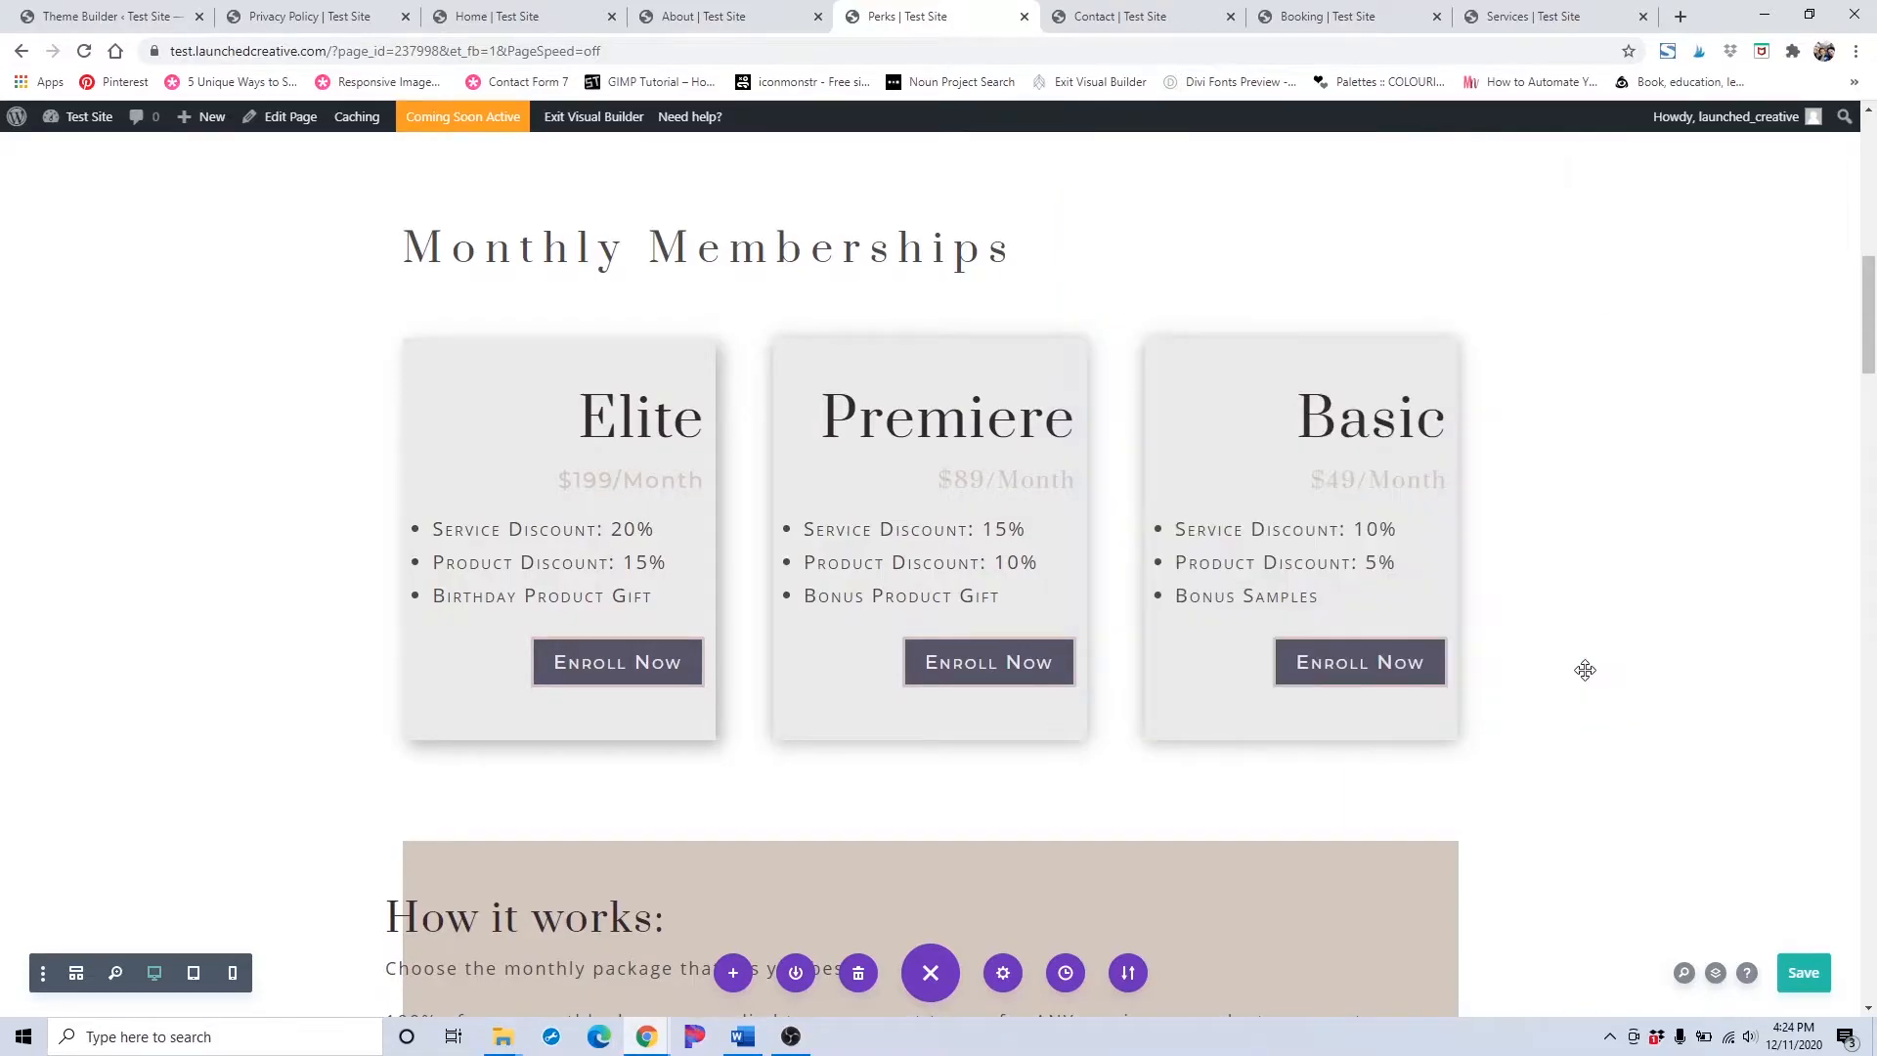
Review the card backgrounds down through the Service Packages section and return to the Monthly Memberships cards.
{"action": "scroll", "coordinate": [1316, 657], "scroll_direction": "down", "scroll_amount": 15}
{"action": "scroll", "coordinate": [1332, 651], "scroll_direction": "down", "scroll_amount": 12}
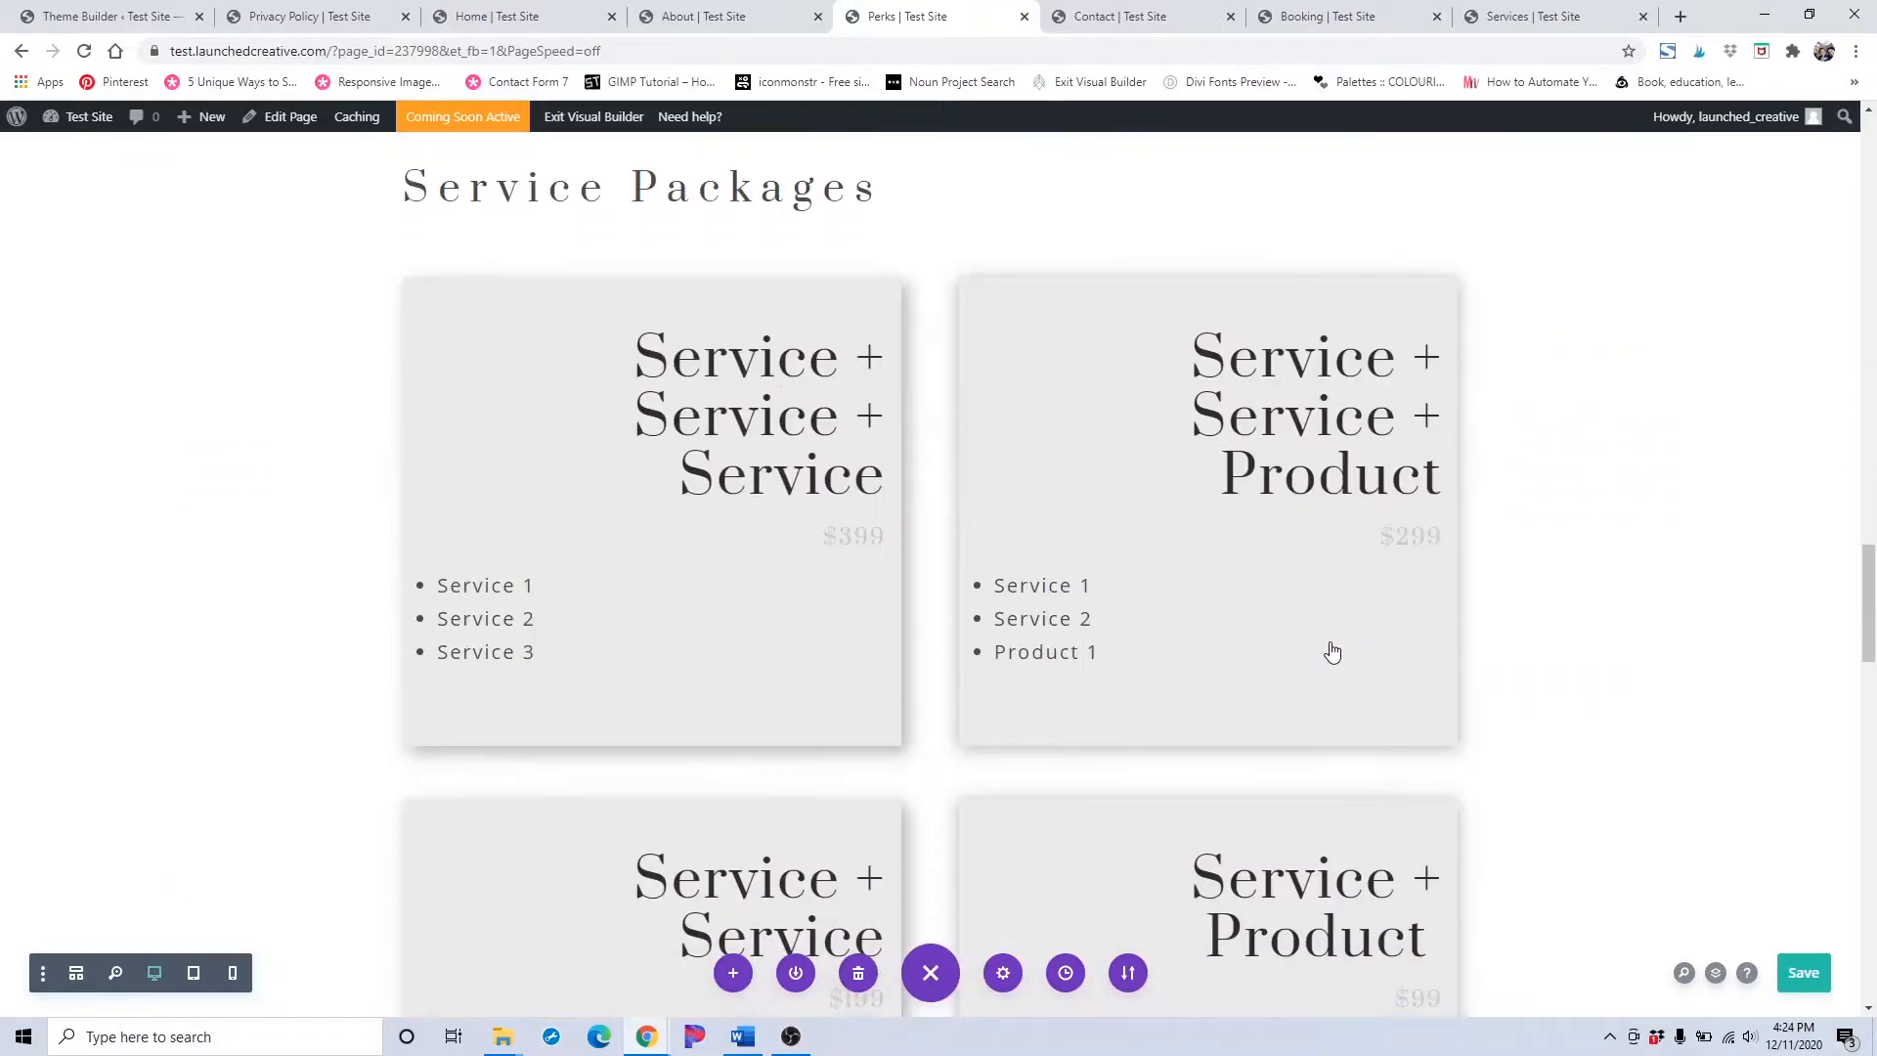
{"action": "scroll", "coordinate": [1330, 645], "scroll_direction": "up", "scroll_amount": 13}
{"action": "scroll", "coordinate": [1330, 641], "scroll_direction": "down", "scroll_amount": 15}
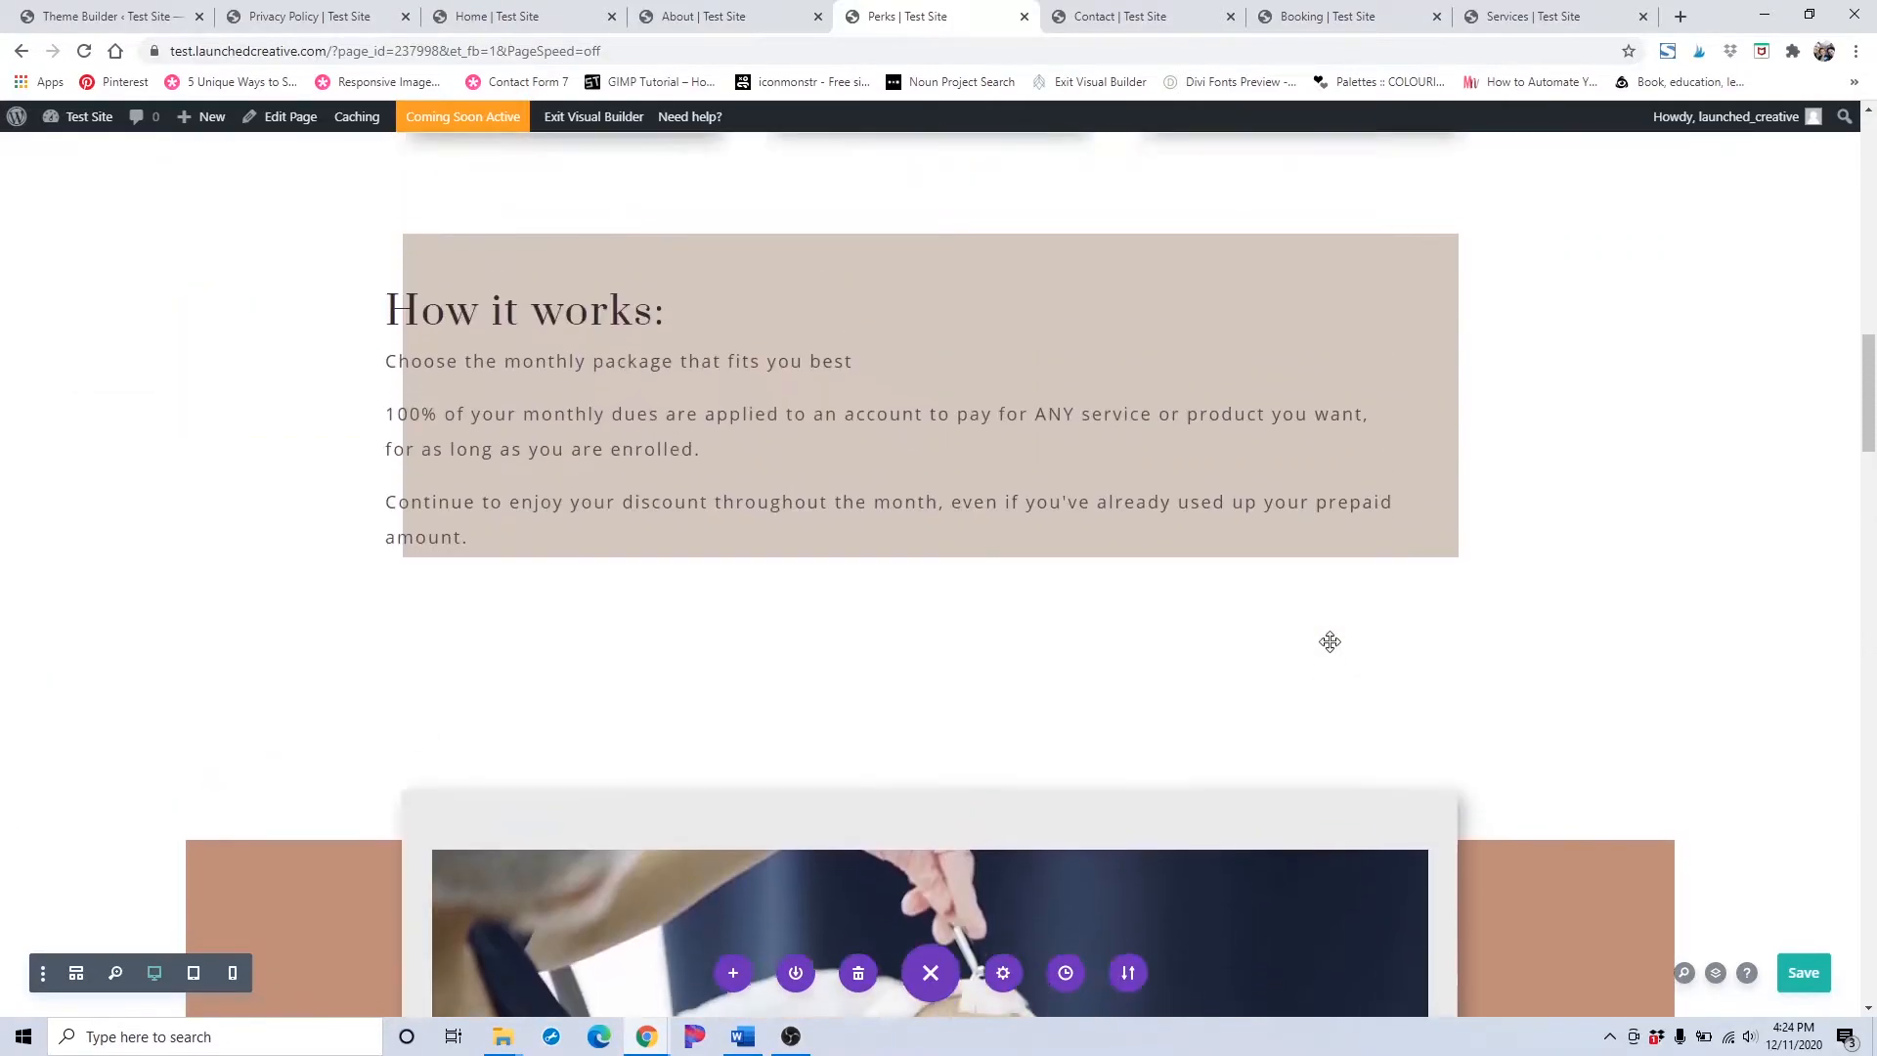
{"action": "scroll", "coordinate": [1330, 642], "scroll_direction": "up", "scroll_amount": 9}
{"action": "scroll", "coordinate": [916, 577], "scroll_direction": "down", "scroll_amount": 3}
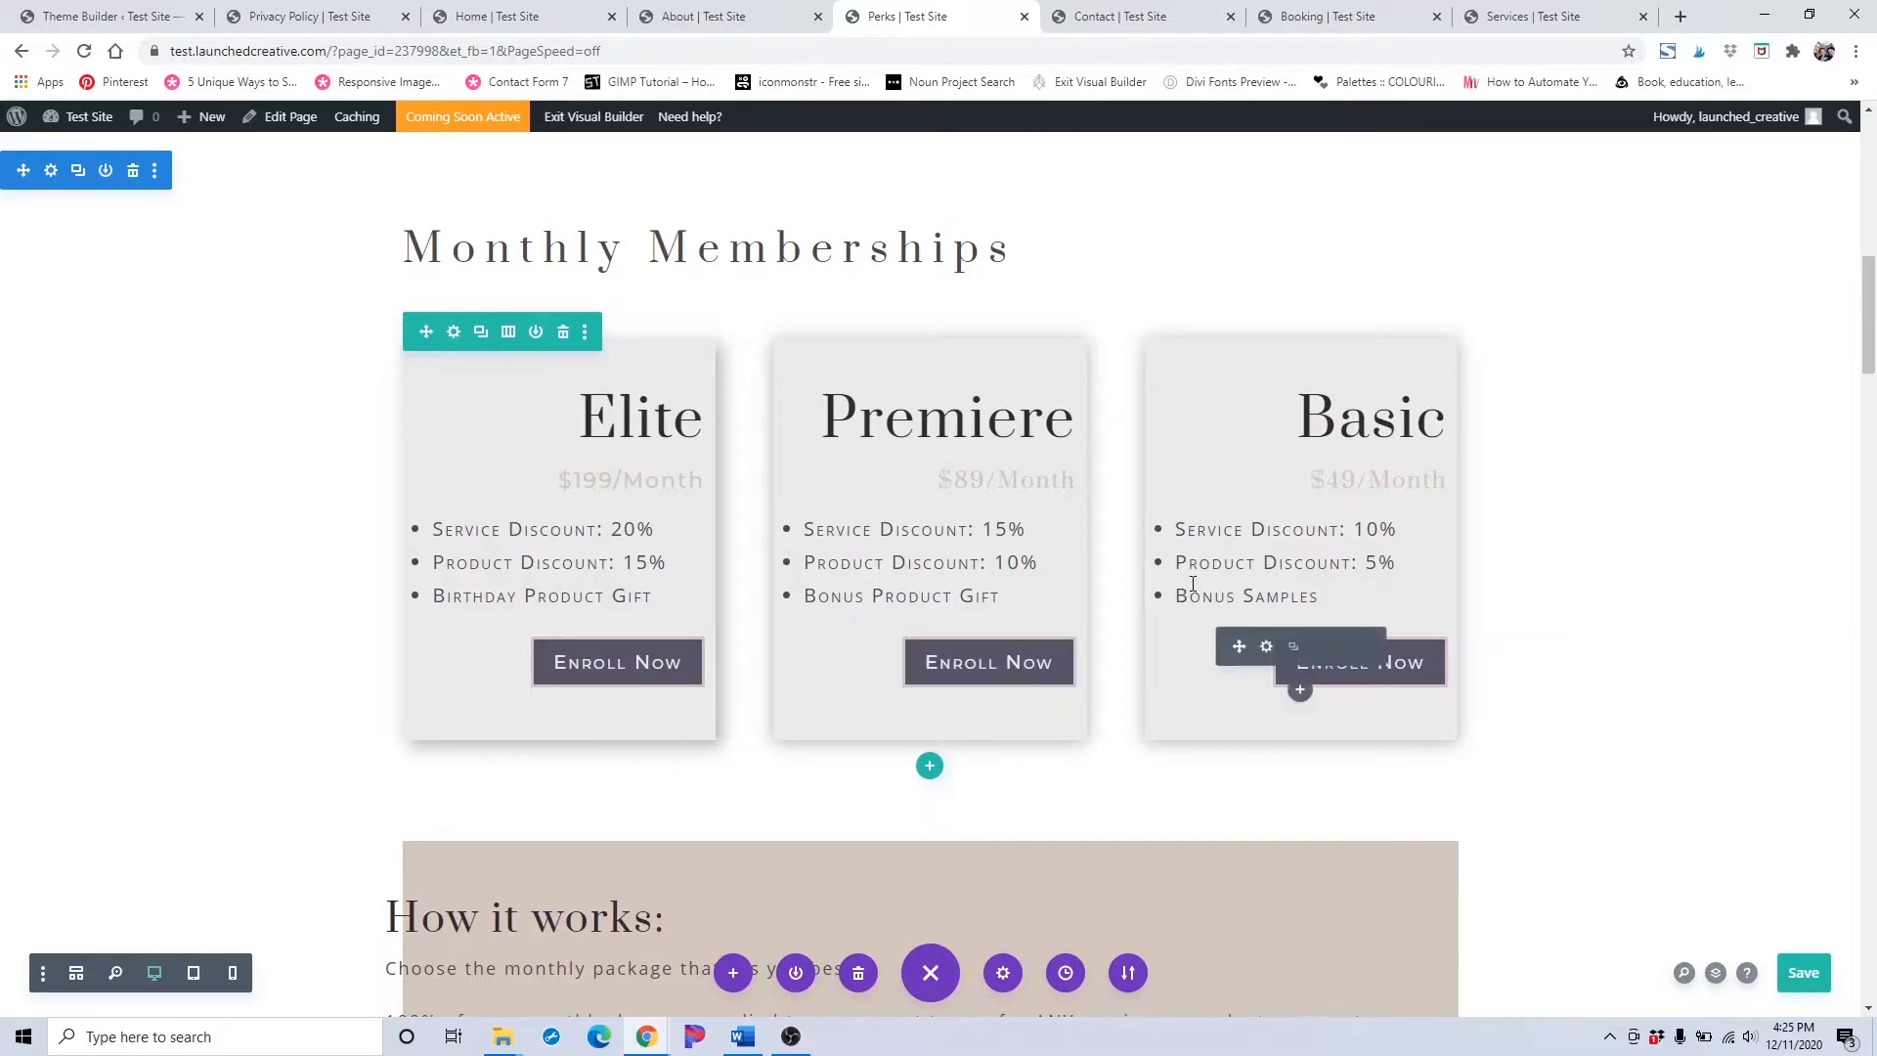
Check the link URL in the Elite card's Enroll Now button settings and close them.
{"action": "left_click", "coordinate": [1296, 650]}
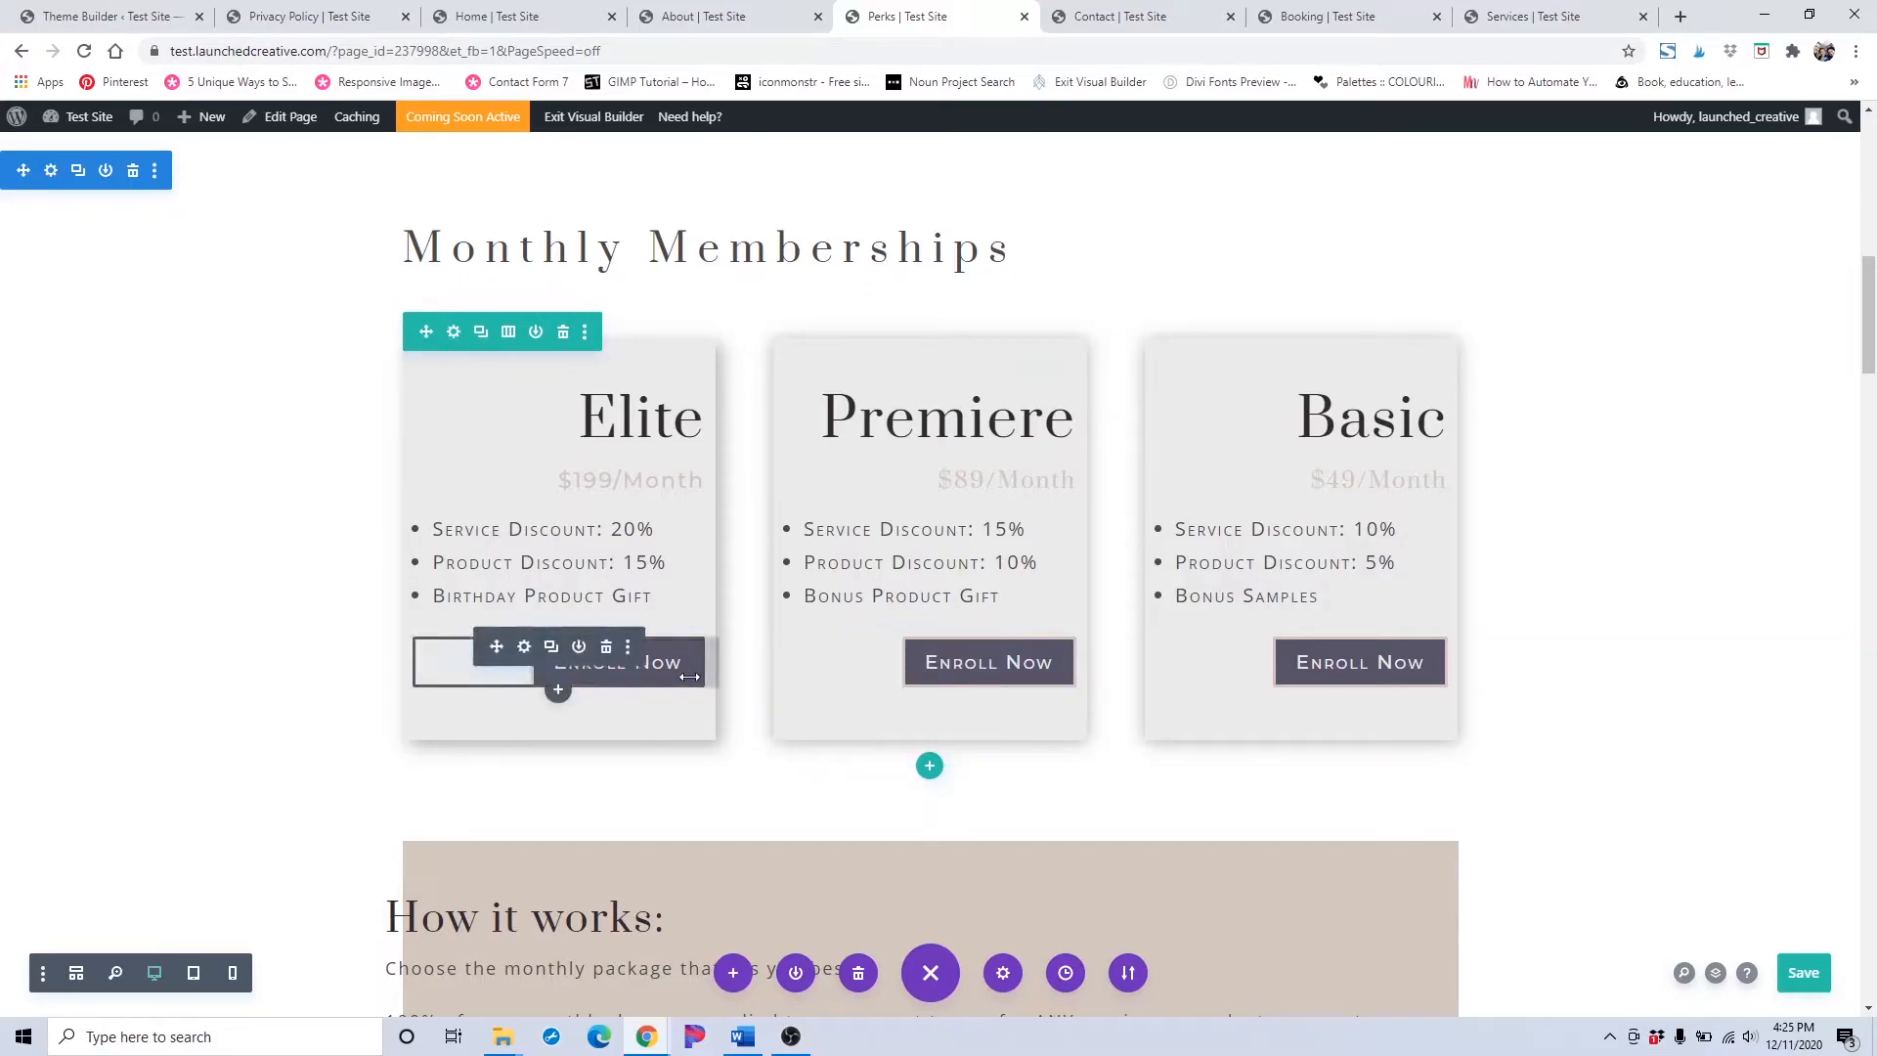
{"action": "left_click", "coordinate": [525, 646]}
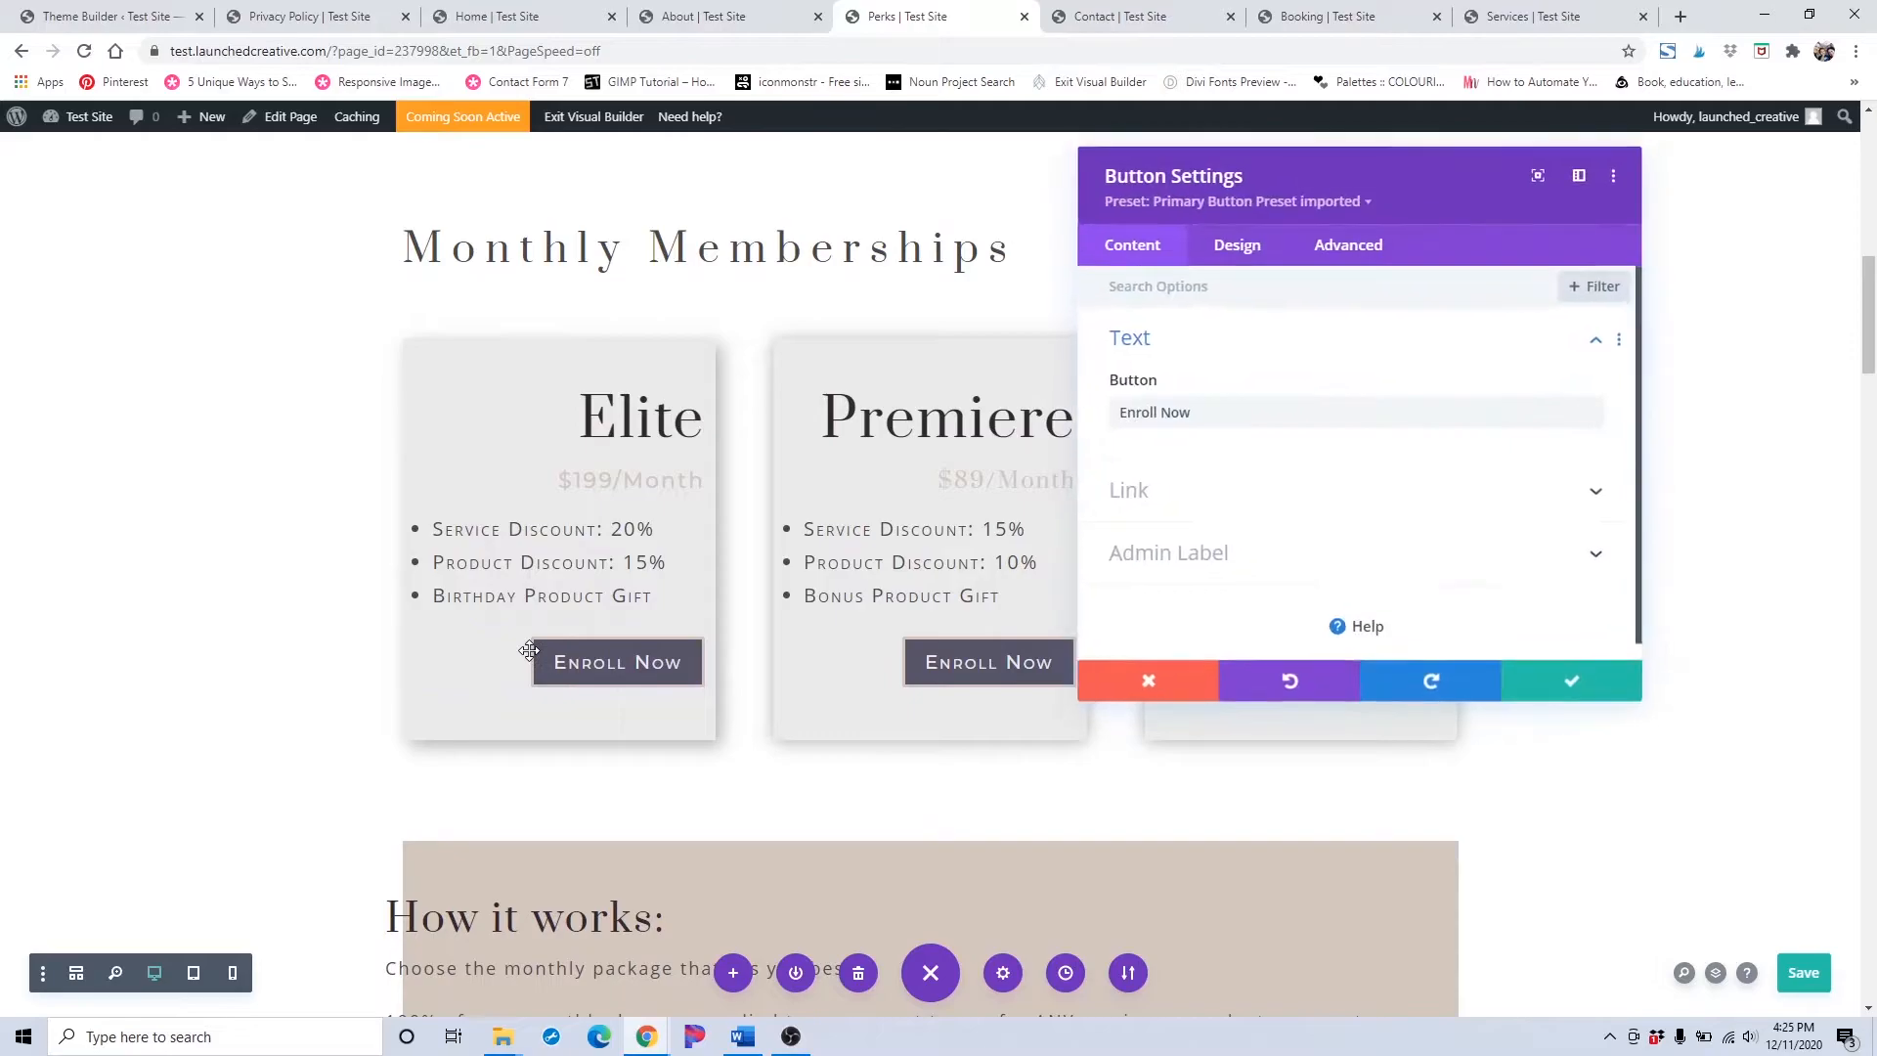
{"action": "left_click", "coordinate": [1297, 494]}
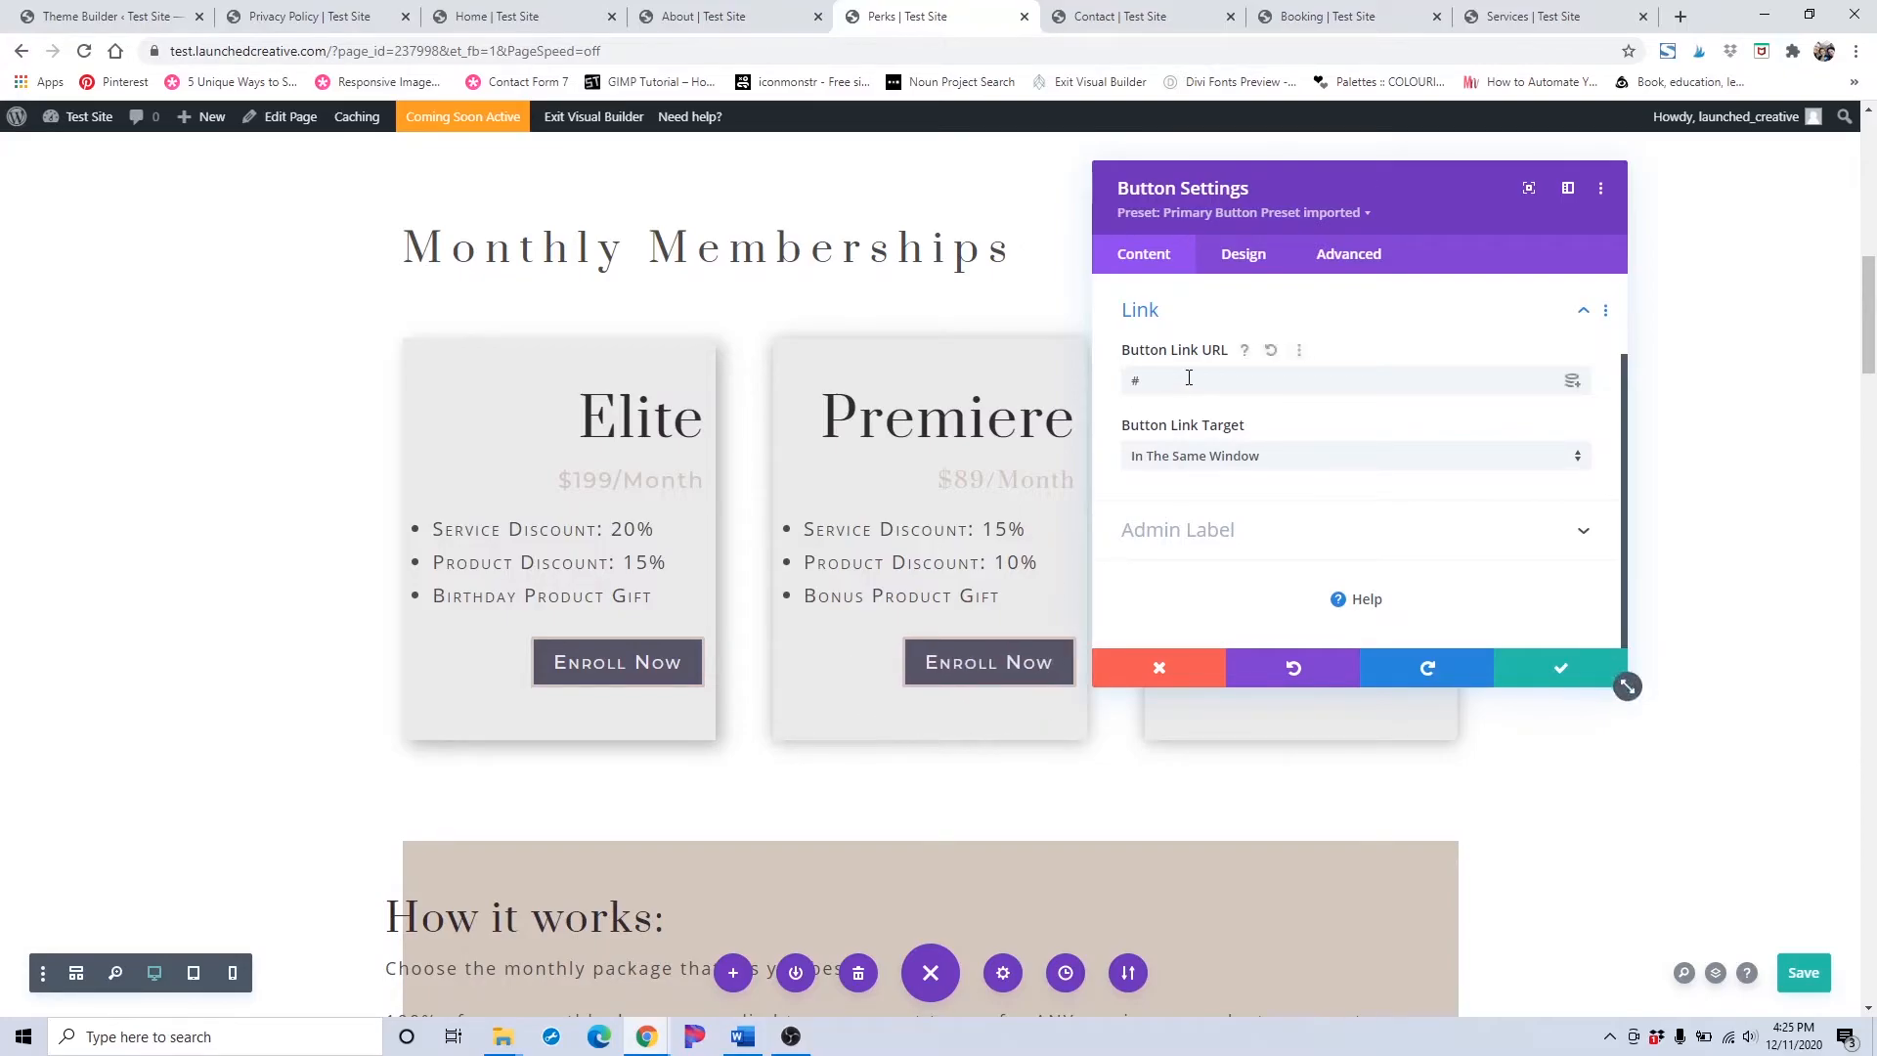
{"action": "left_click", "coordinate": [1565, 674]}
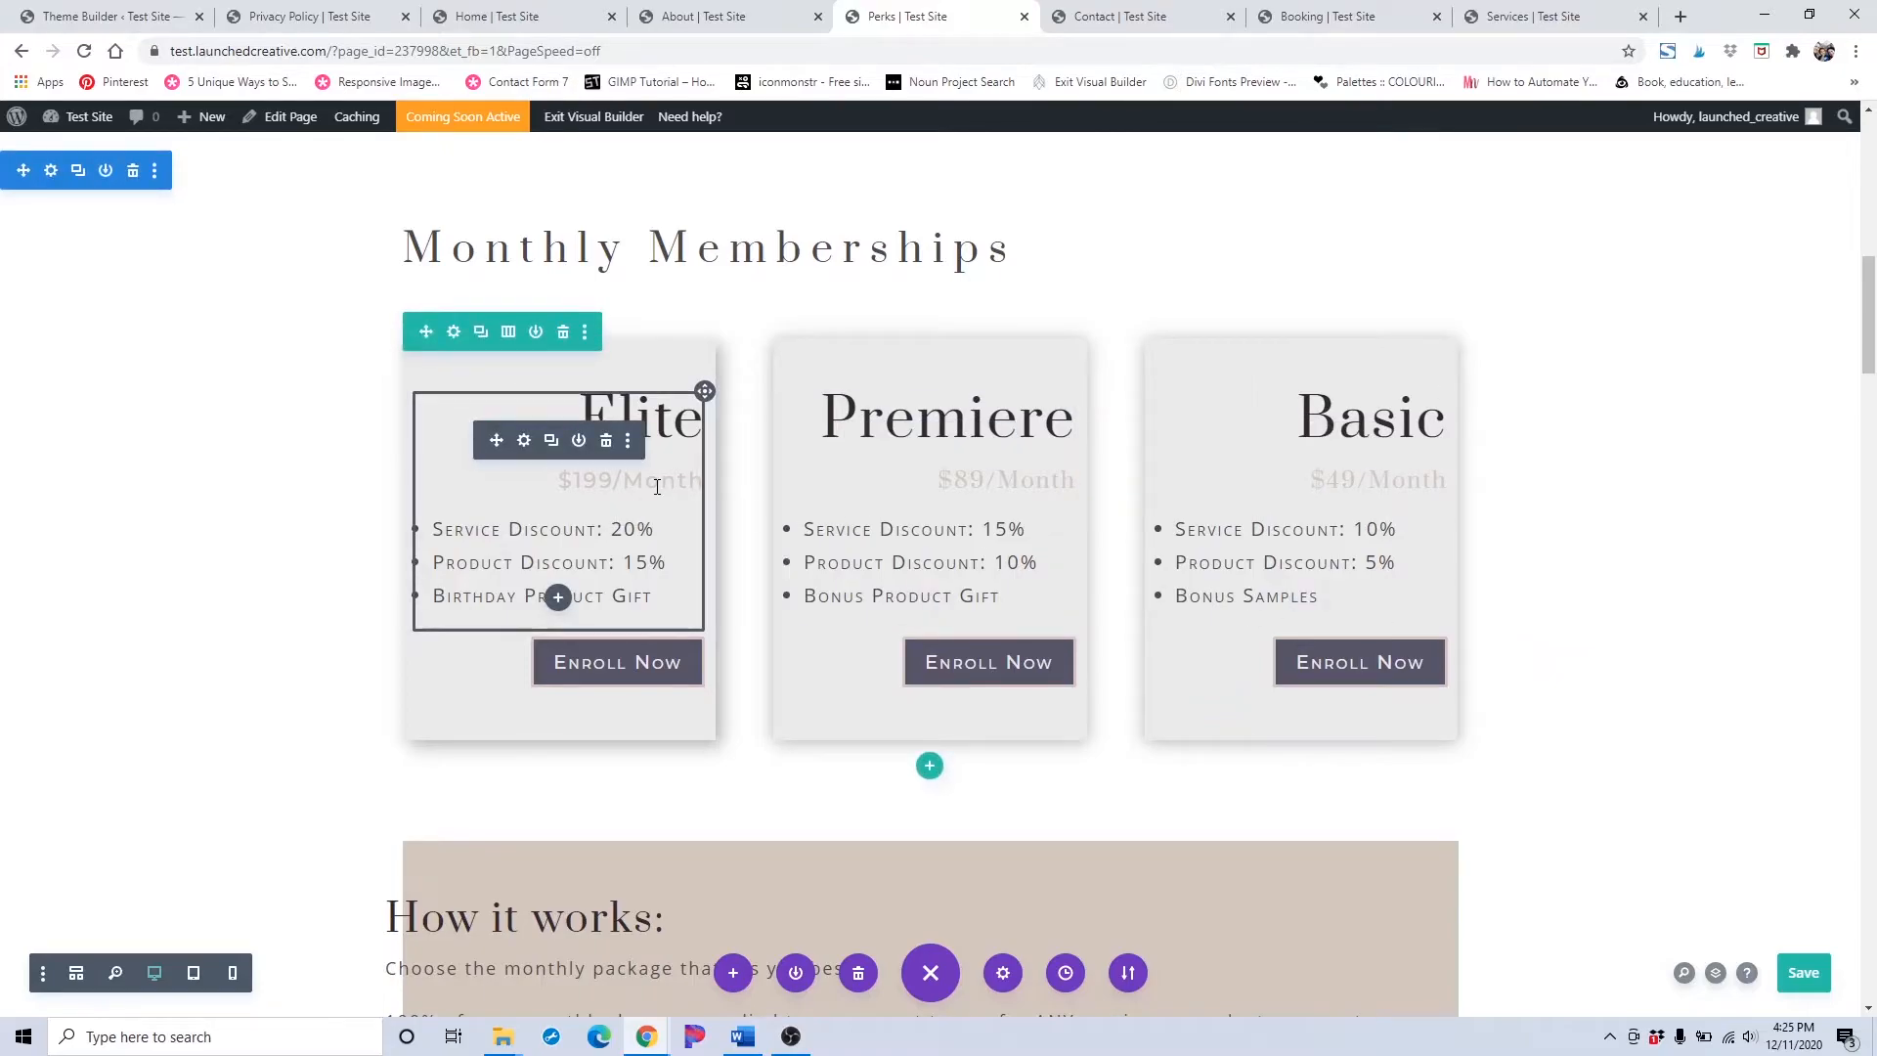
Find and replace the How it works row's background color #d2c7bd with #d3c1c3 throughout this page, saving the row settings.
{"action": "scroll", "coordinate": [1230, 475], "scroll_direction": "down", "scroll_amount": 6}
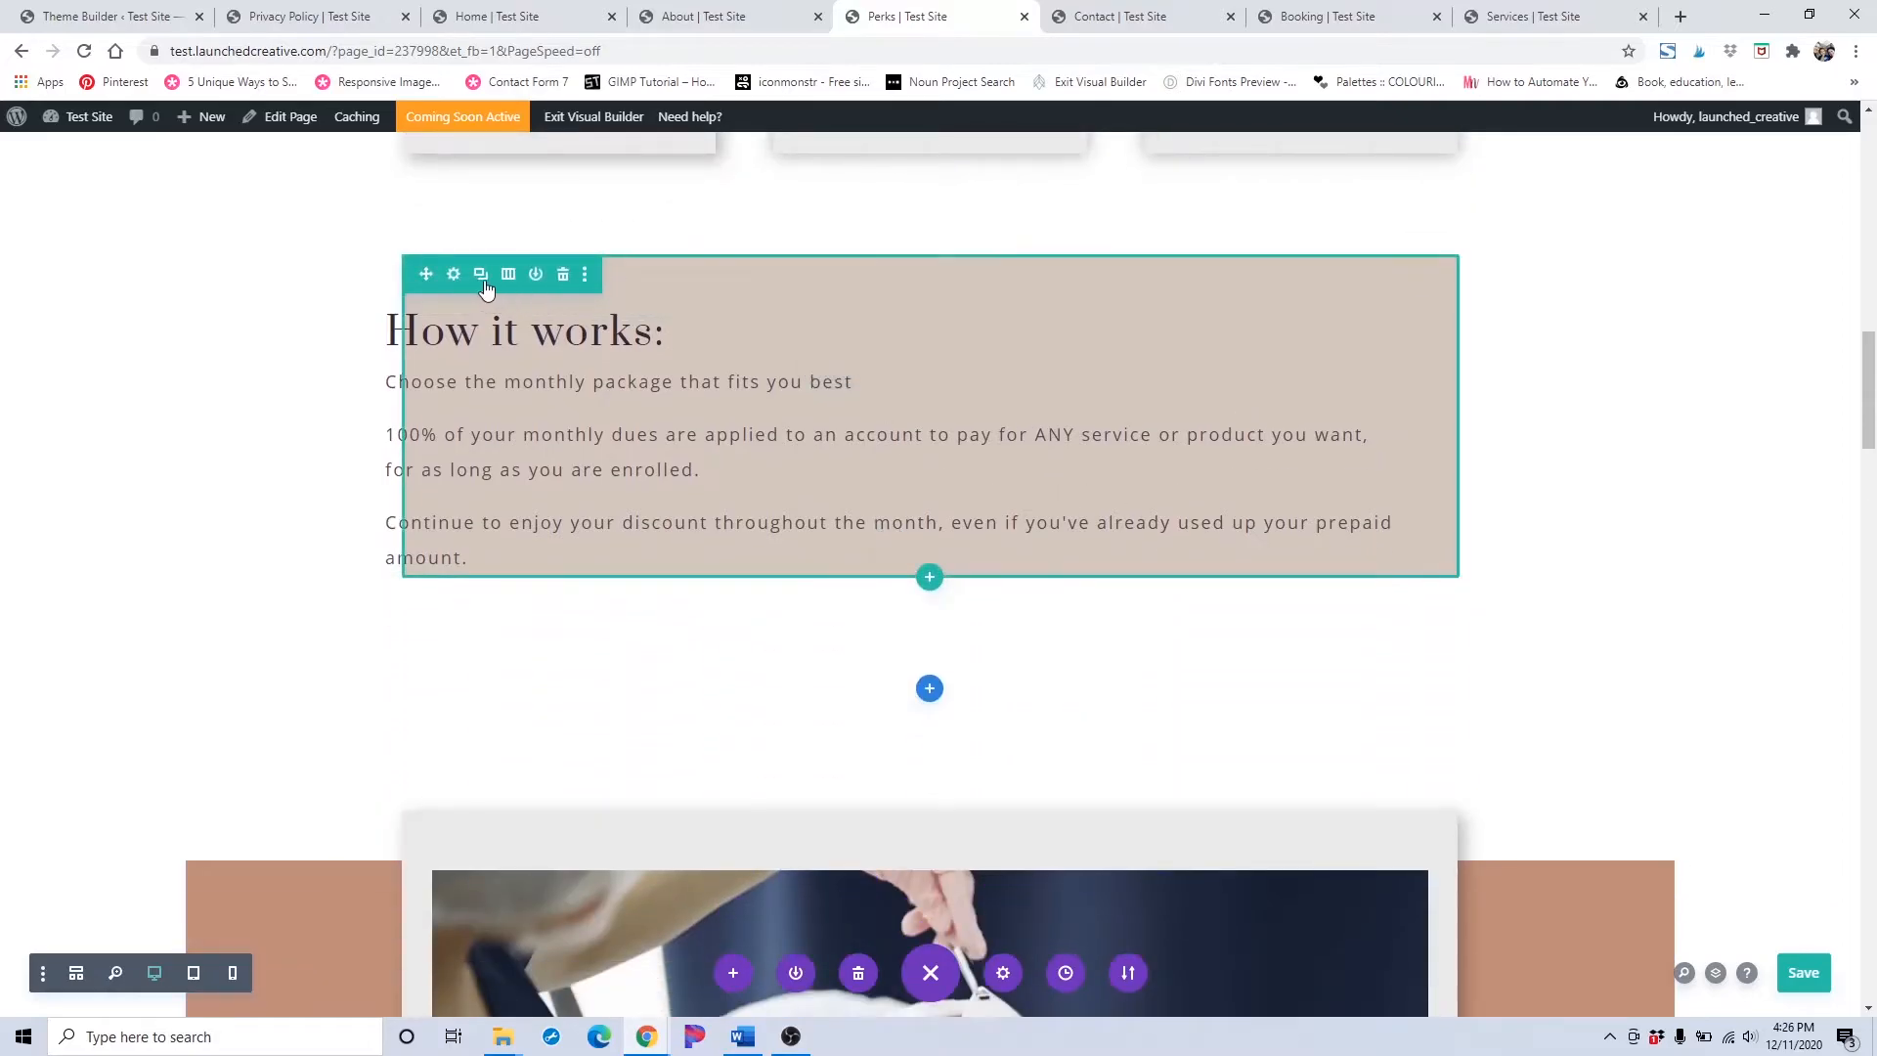
{"action": "left_click", "coordinate": [455, 276]}
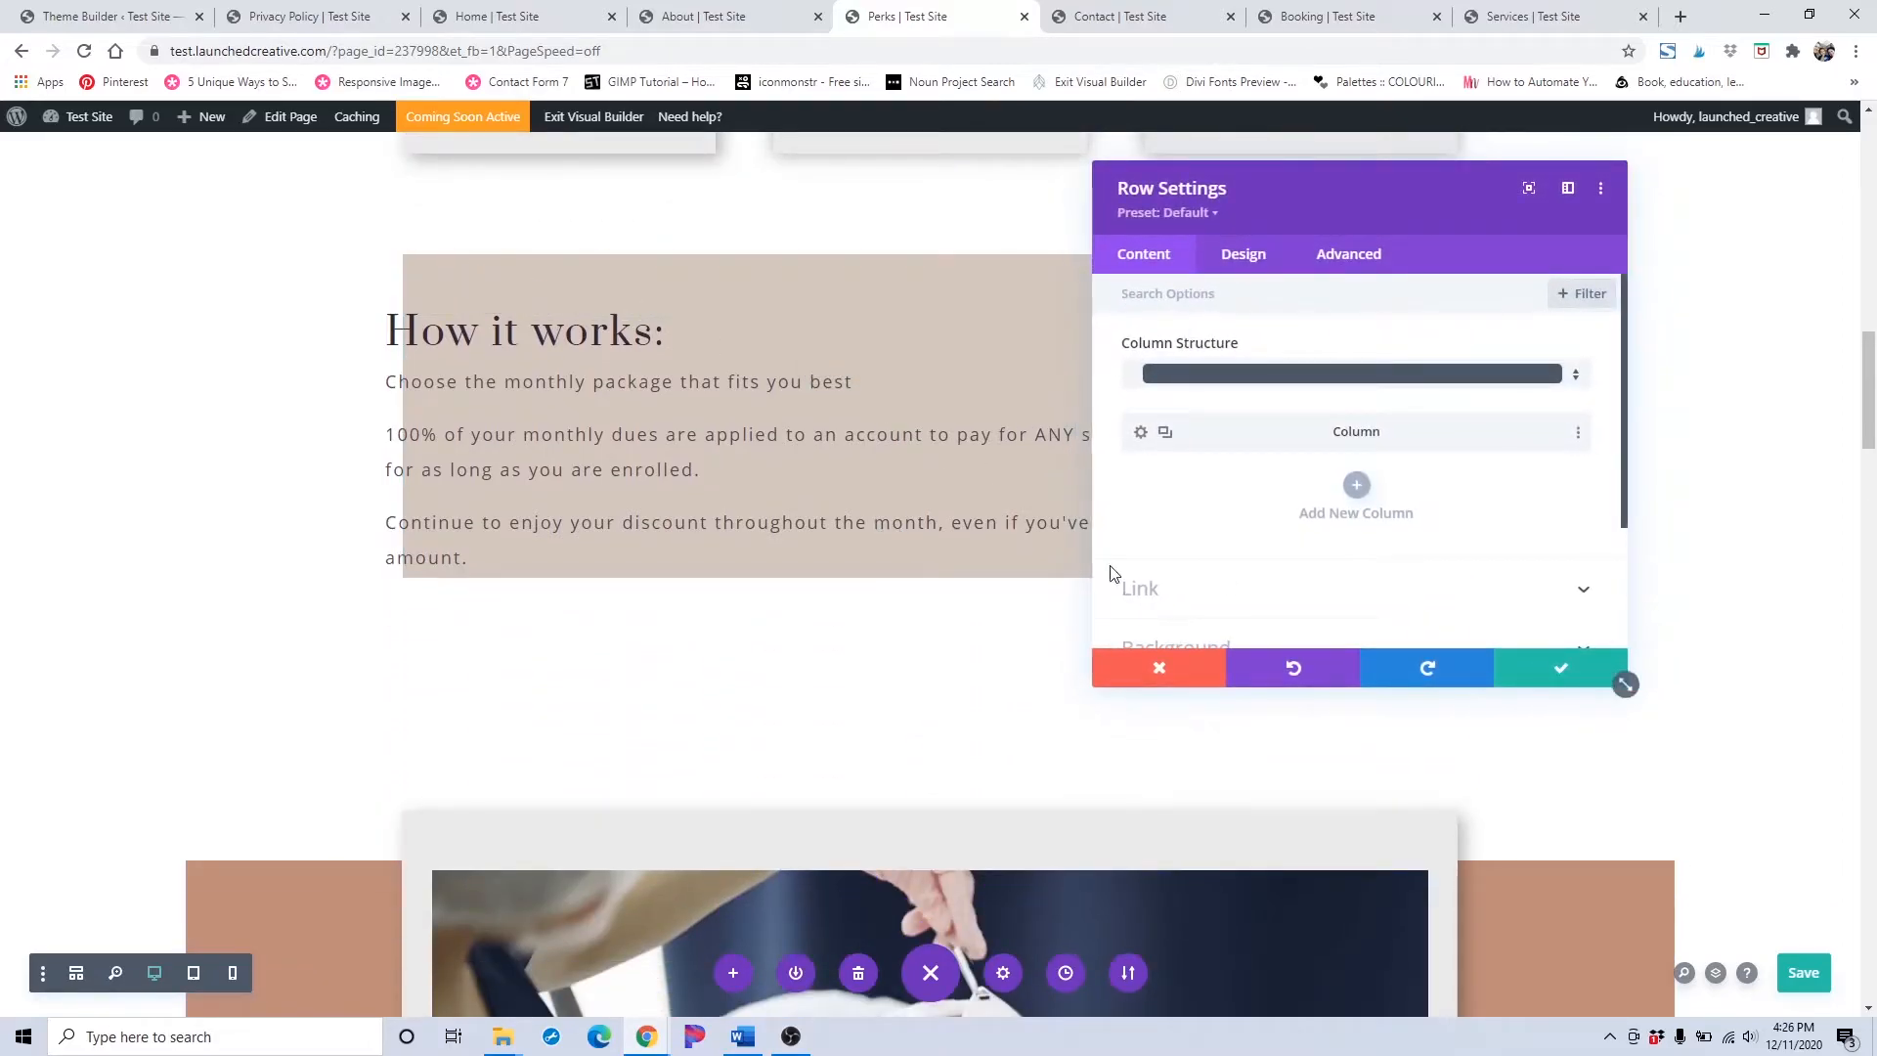
{"action": "left_click", "coordinate": [1124, 678]}
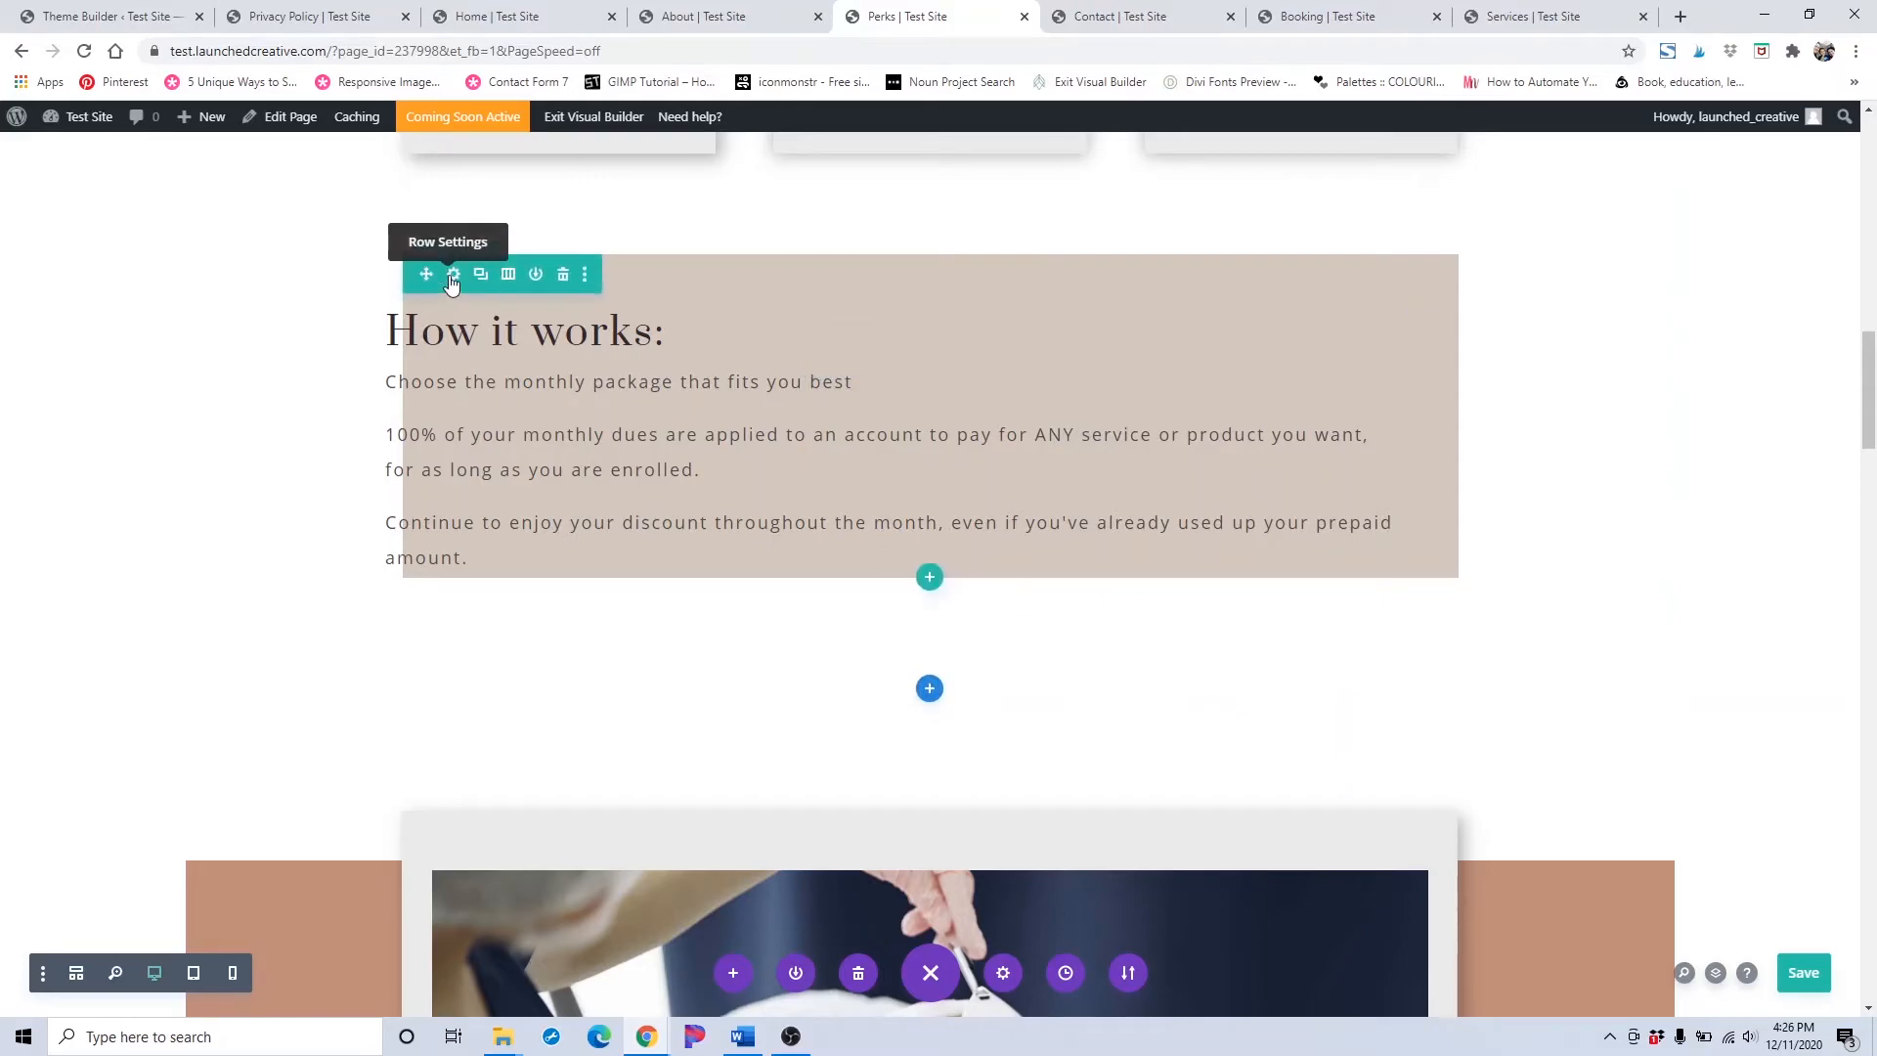
{"action": "left_click", "coordinate": [450, 275]}
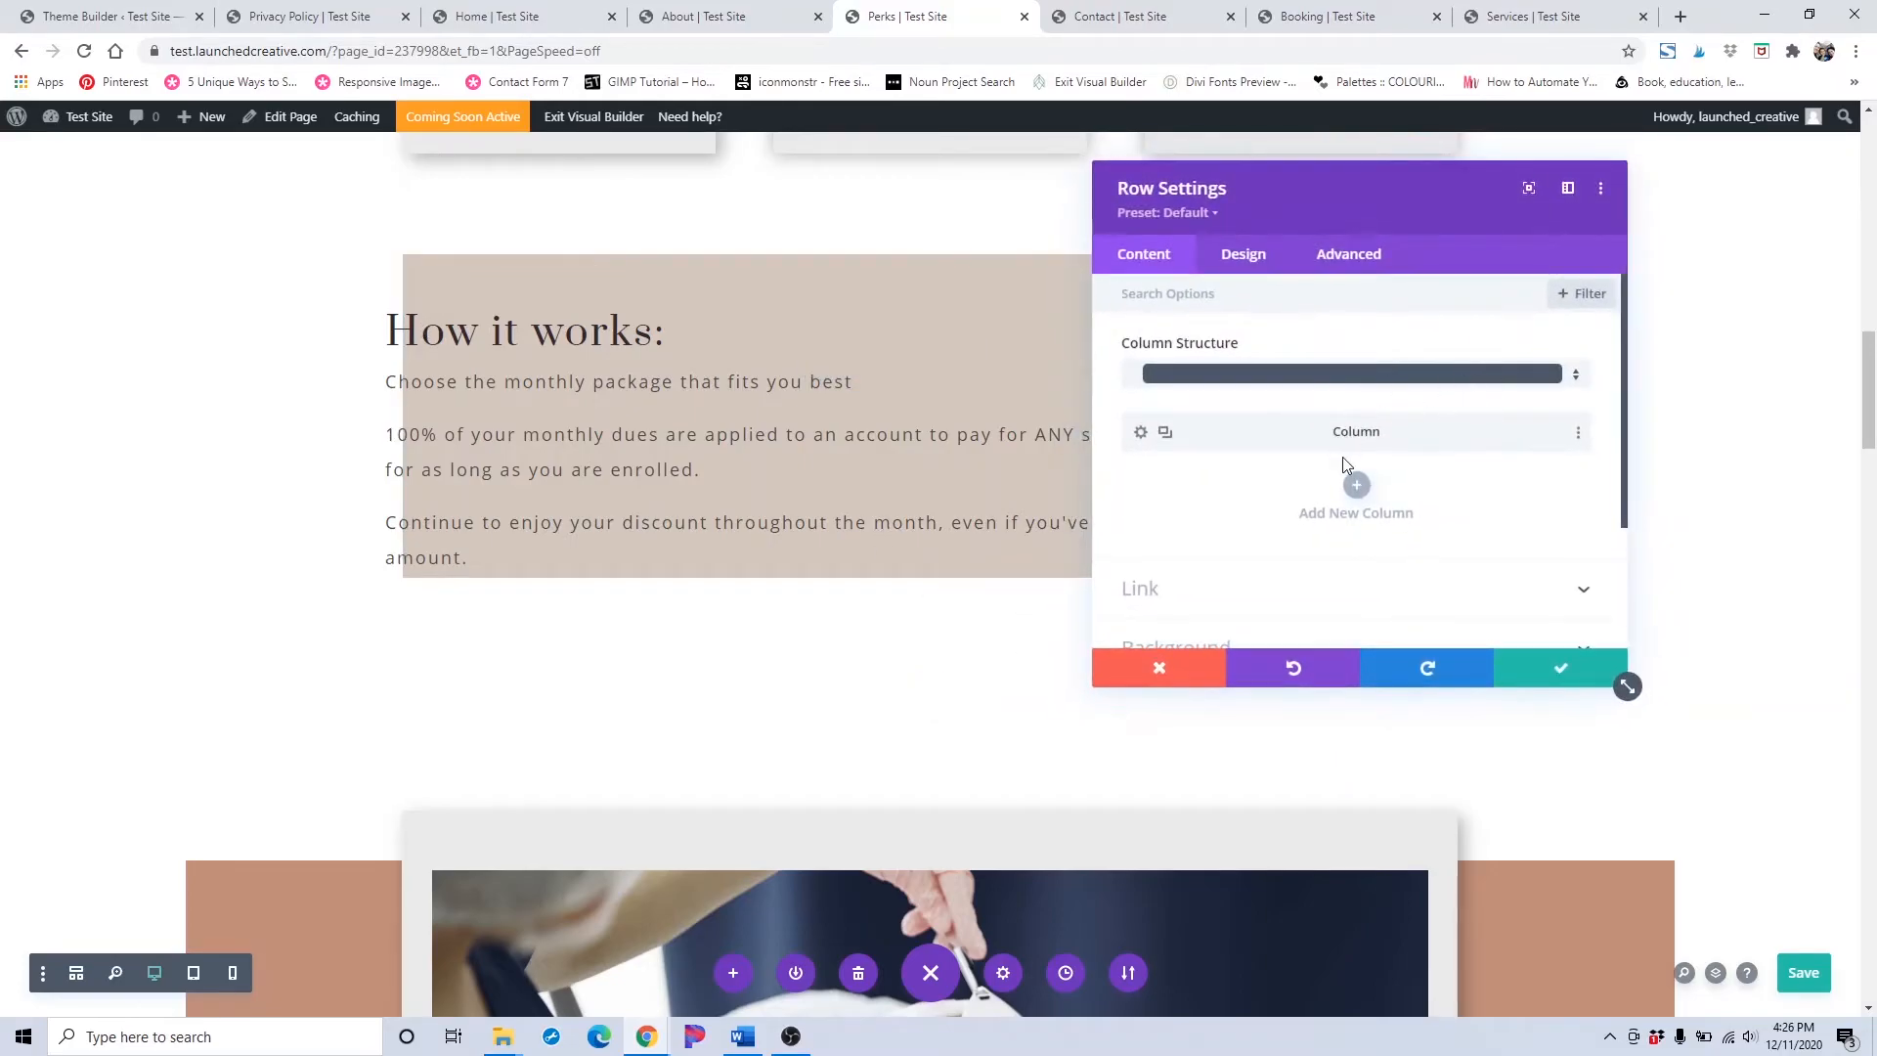
{"action": "scroll", "coordinate": [1339, 460], "scroll_direction": "down", "scroll_amount": 2}
{"action": "left_click", "coordinate": [1317, 473]}
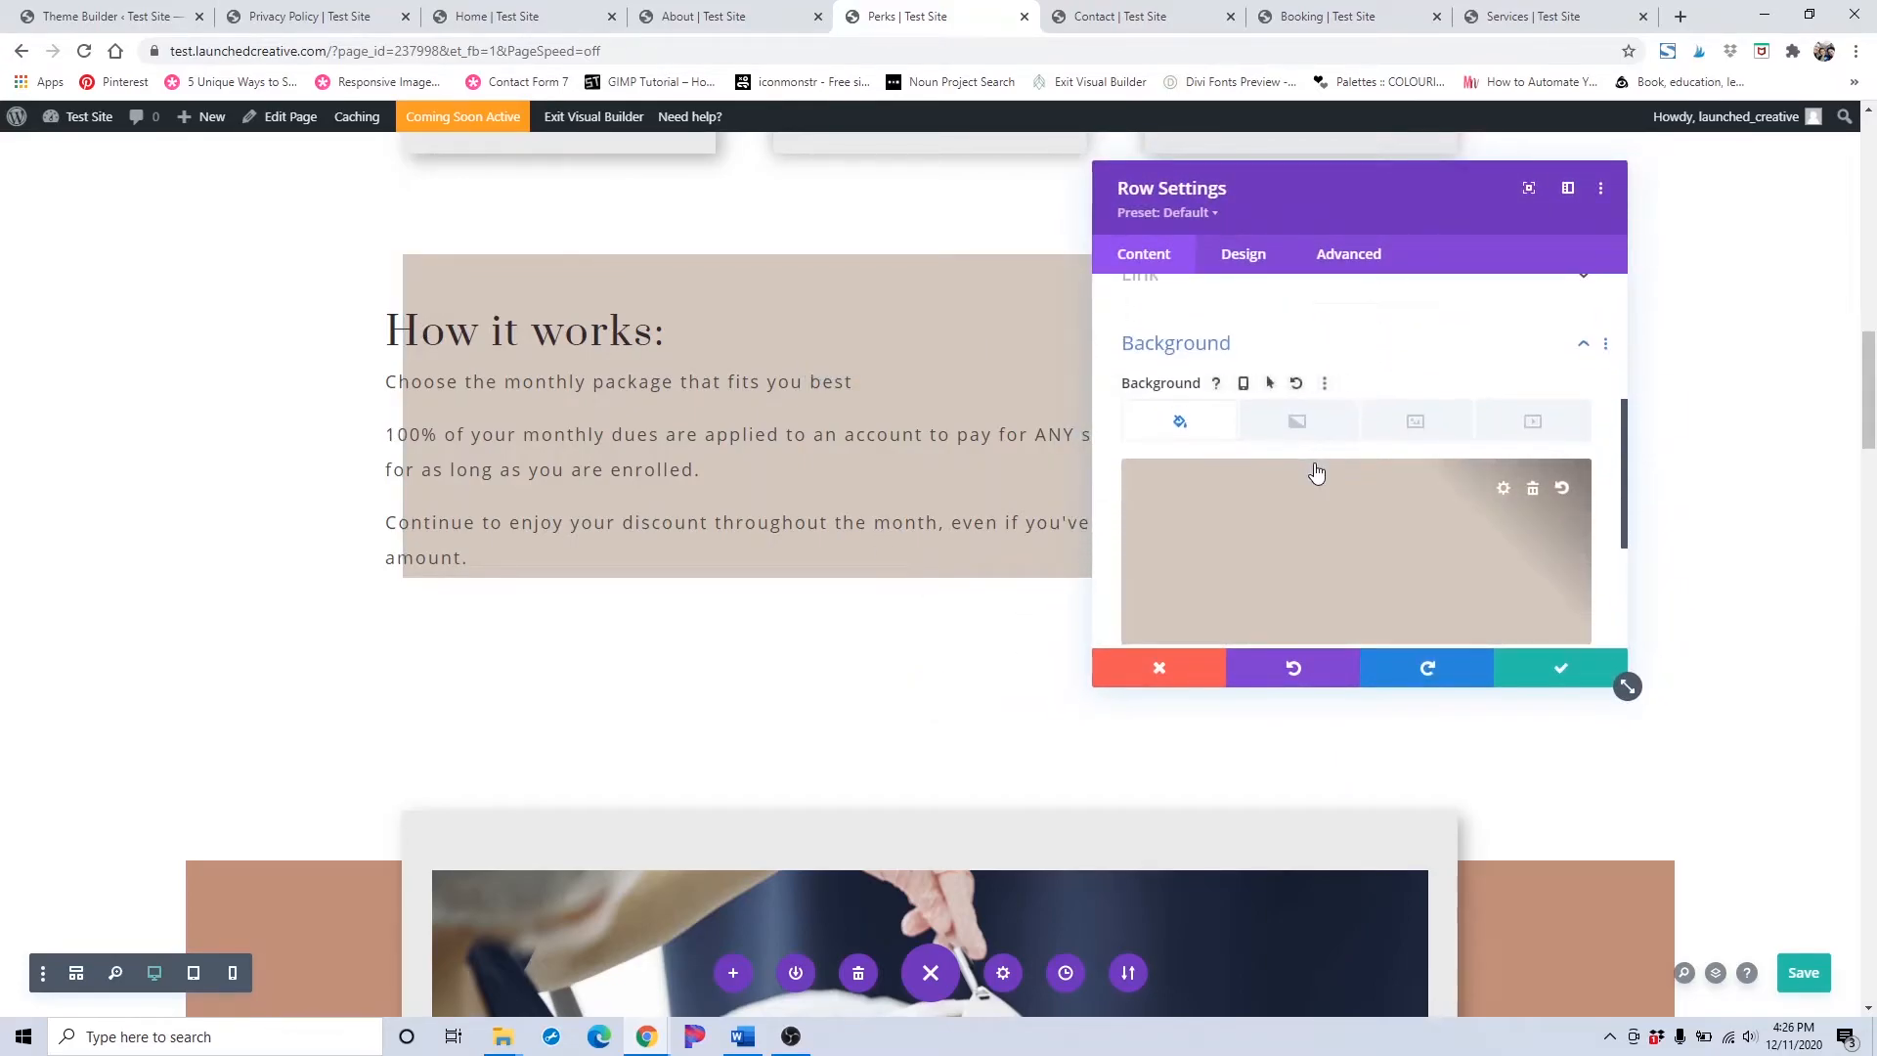
{"action": "right_click", "coordinate": [1313, 475]}
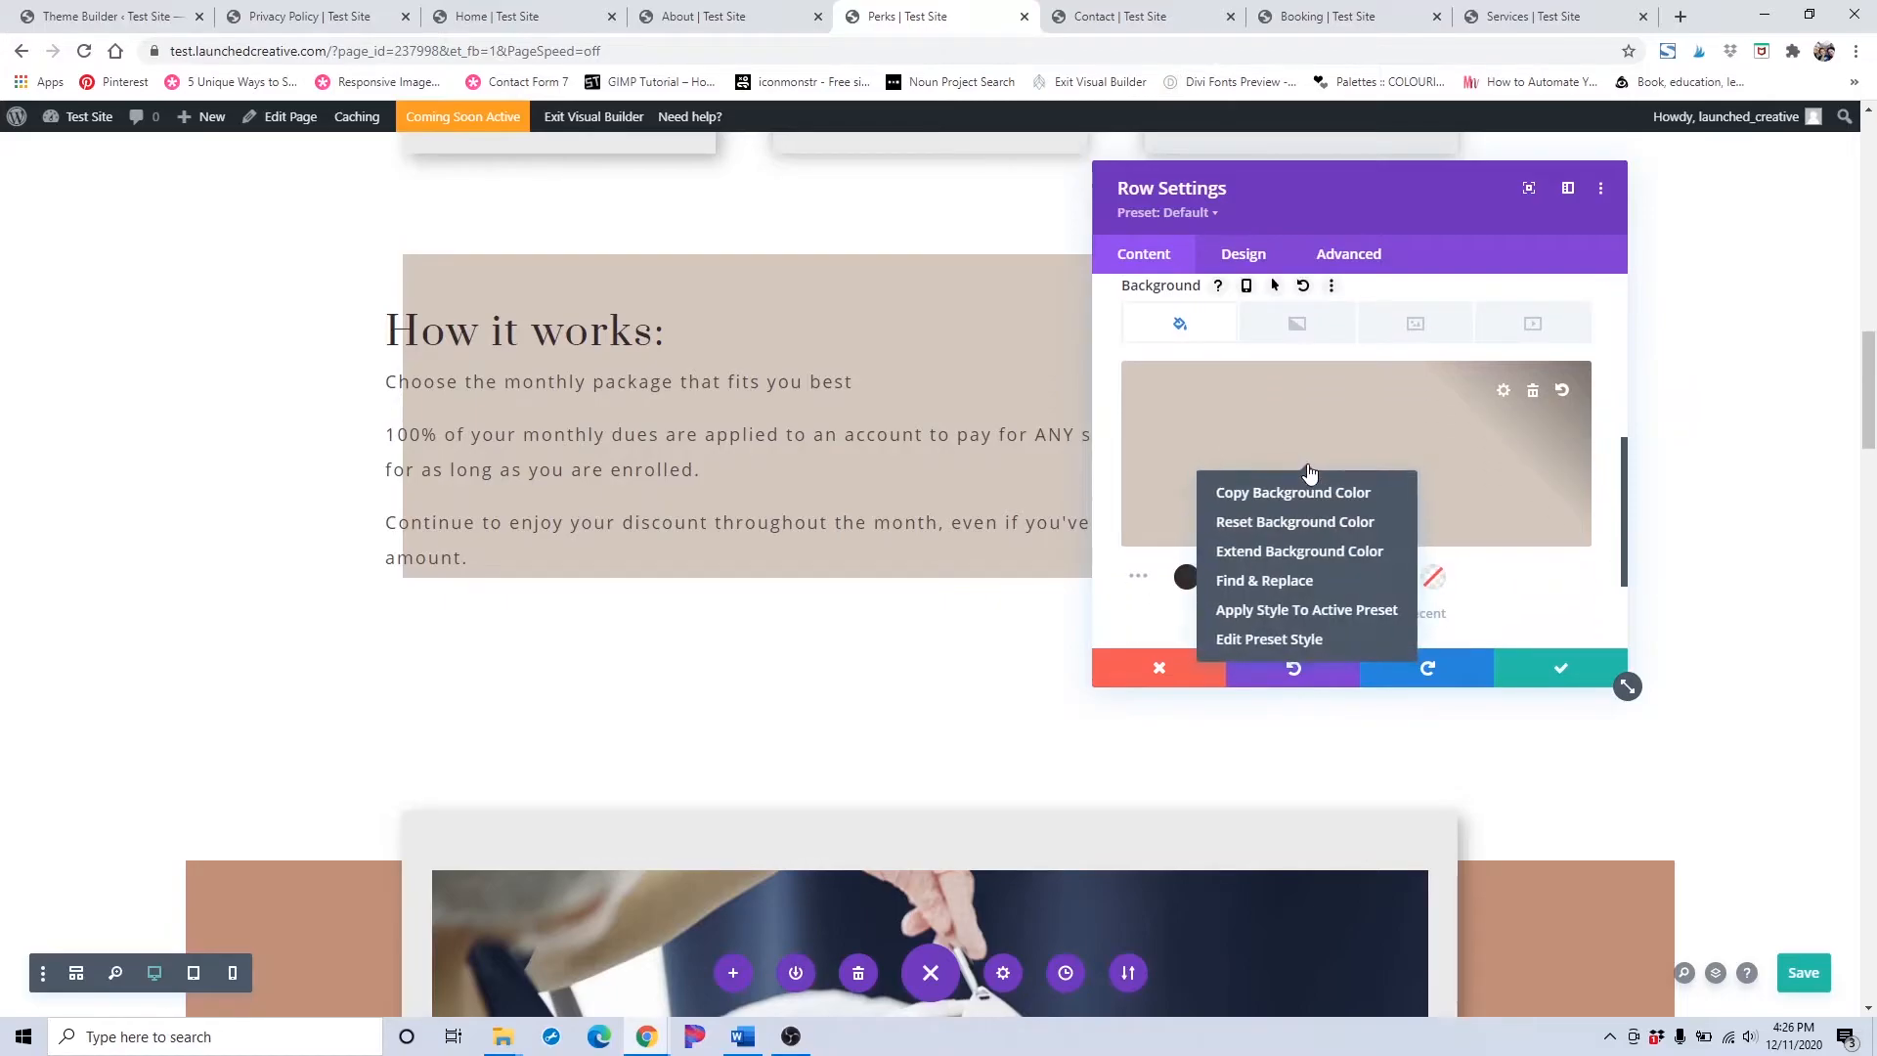
{"action": "left_click", "coordinate": [1265, 580]}
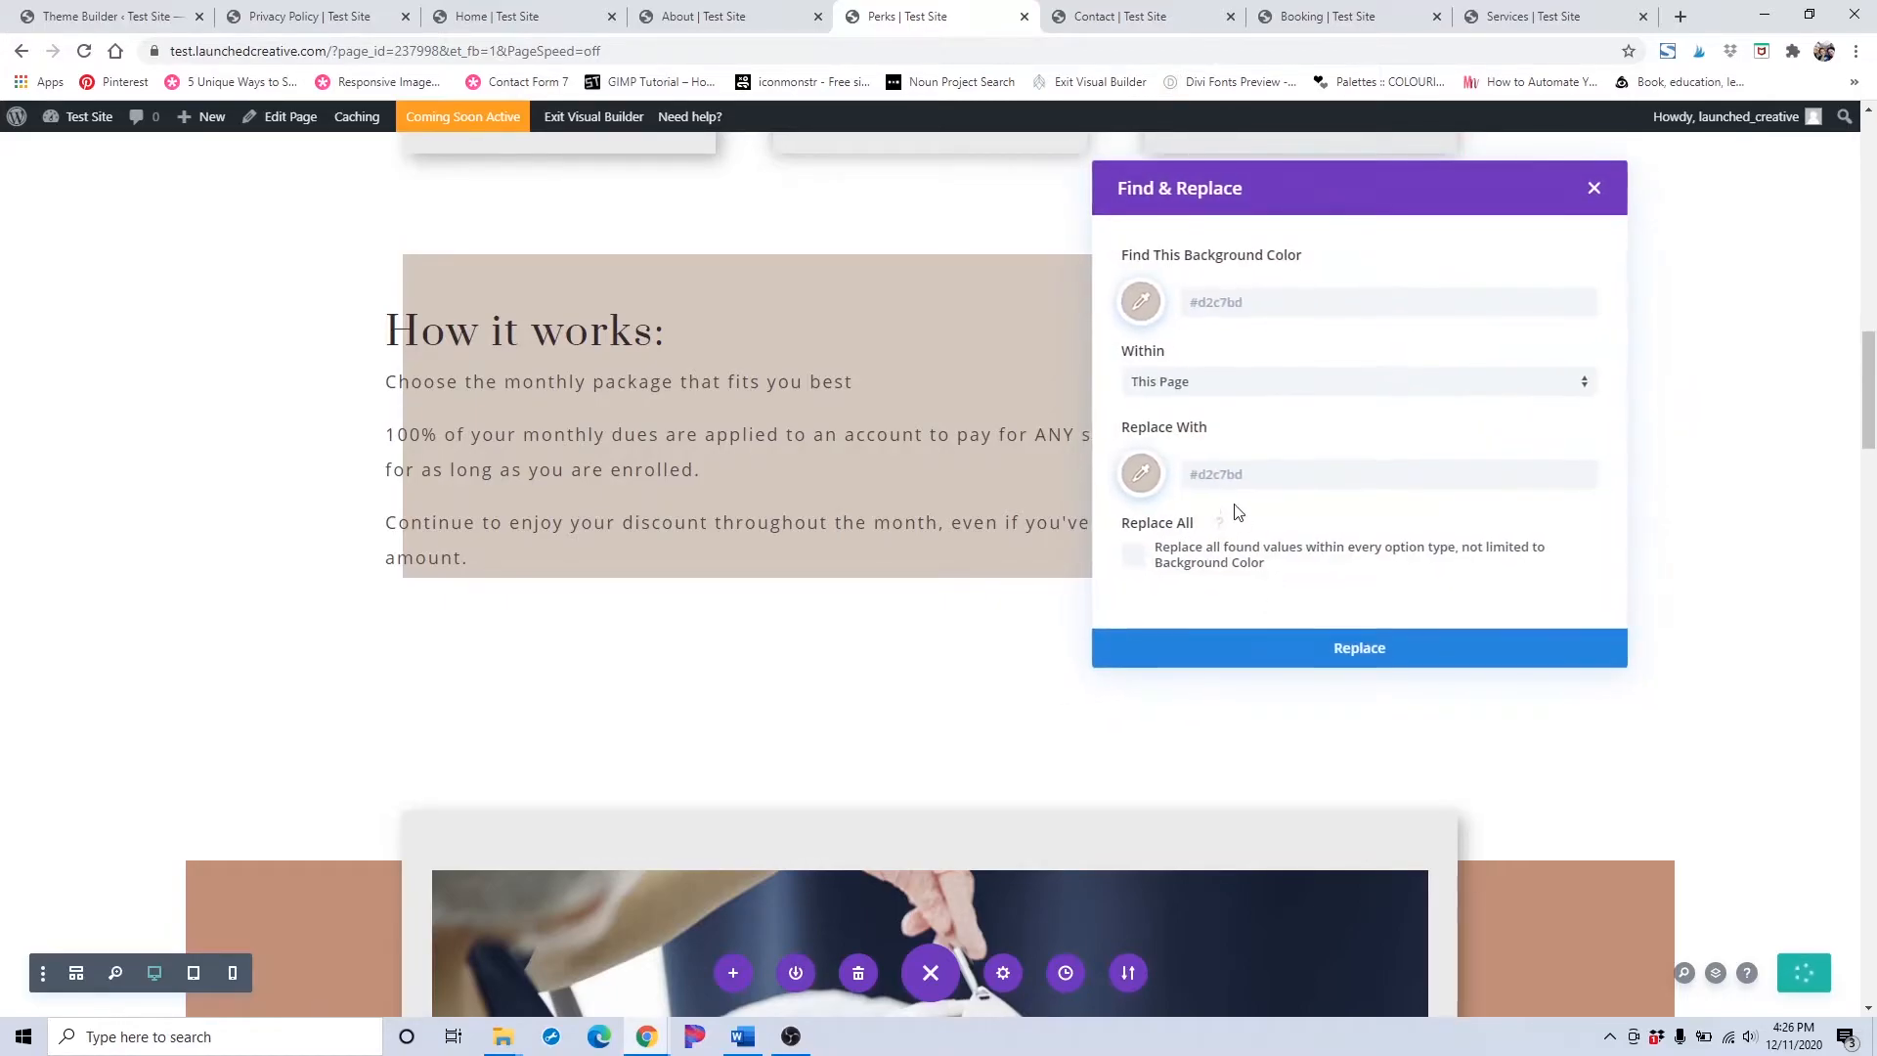
{"action": "left_click", "coordinate": [1143, 475]}
{"action": "scroll", "coordinate": [1284, 536], "scroll_direction": "down", "scroll_amount": 2}
{"action": "left_click", "coordinate": [1304, 494]}
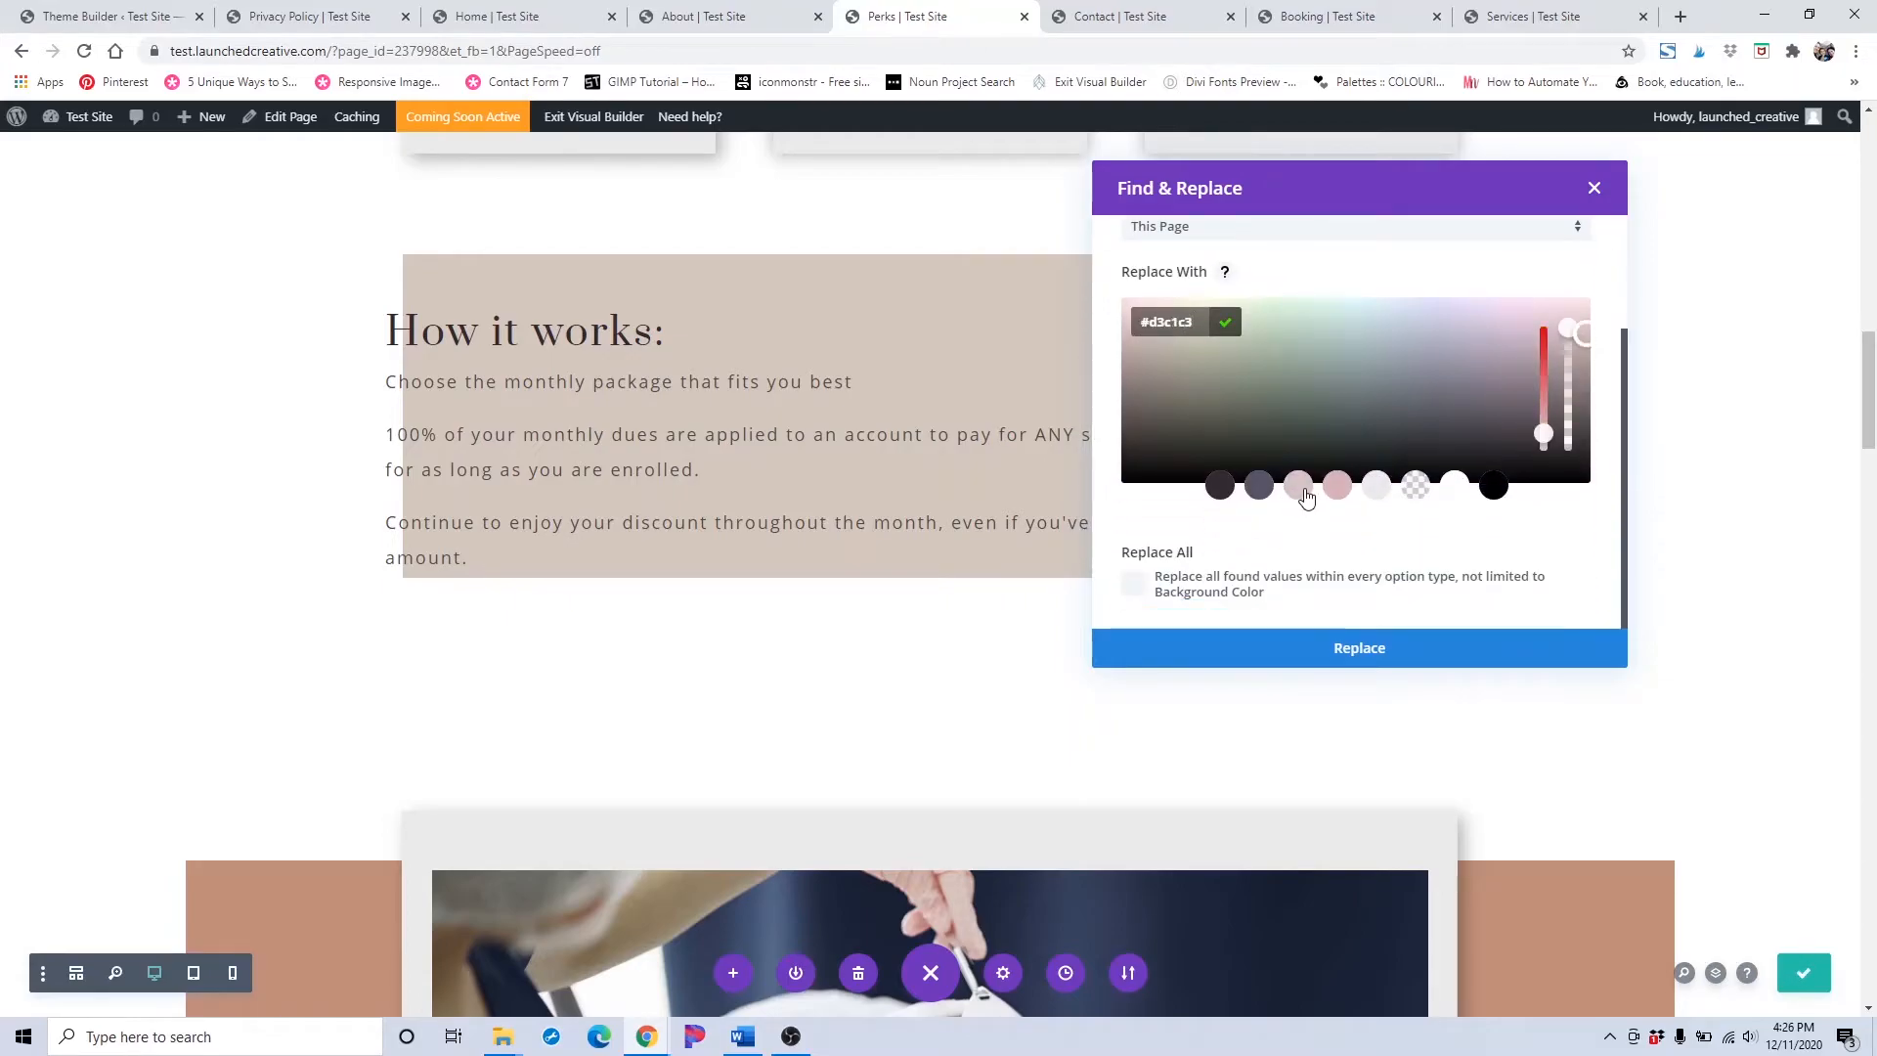
{"action": "left_click", "coordinate": [1393, 550]}
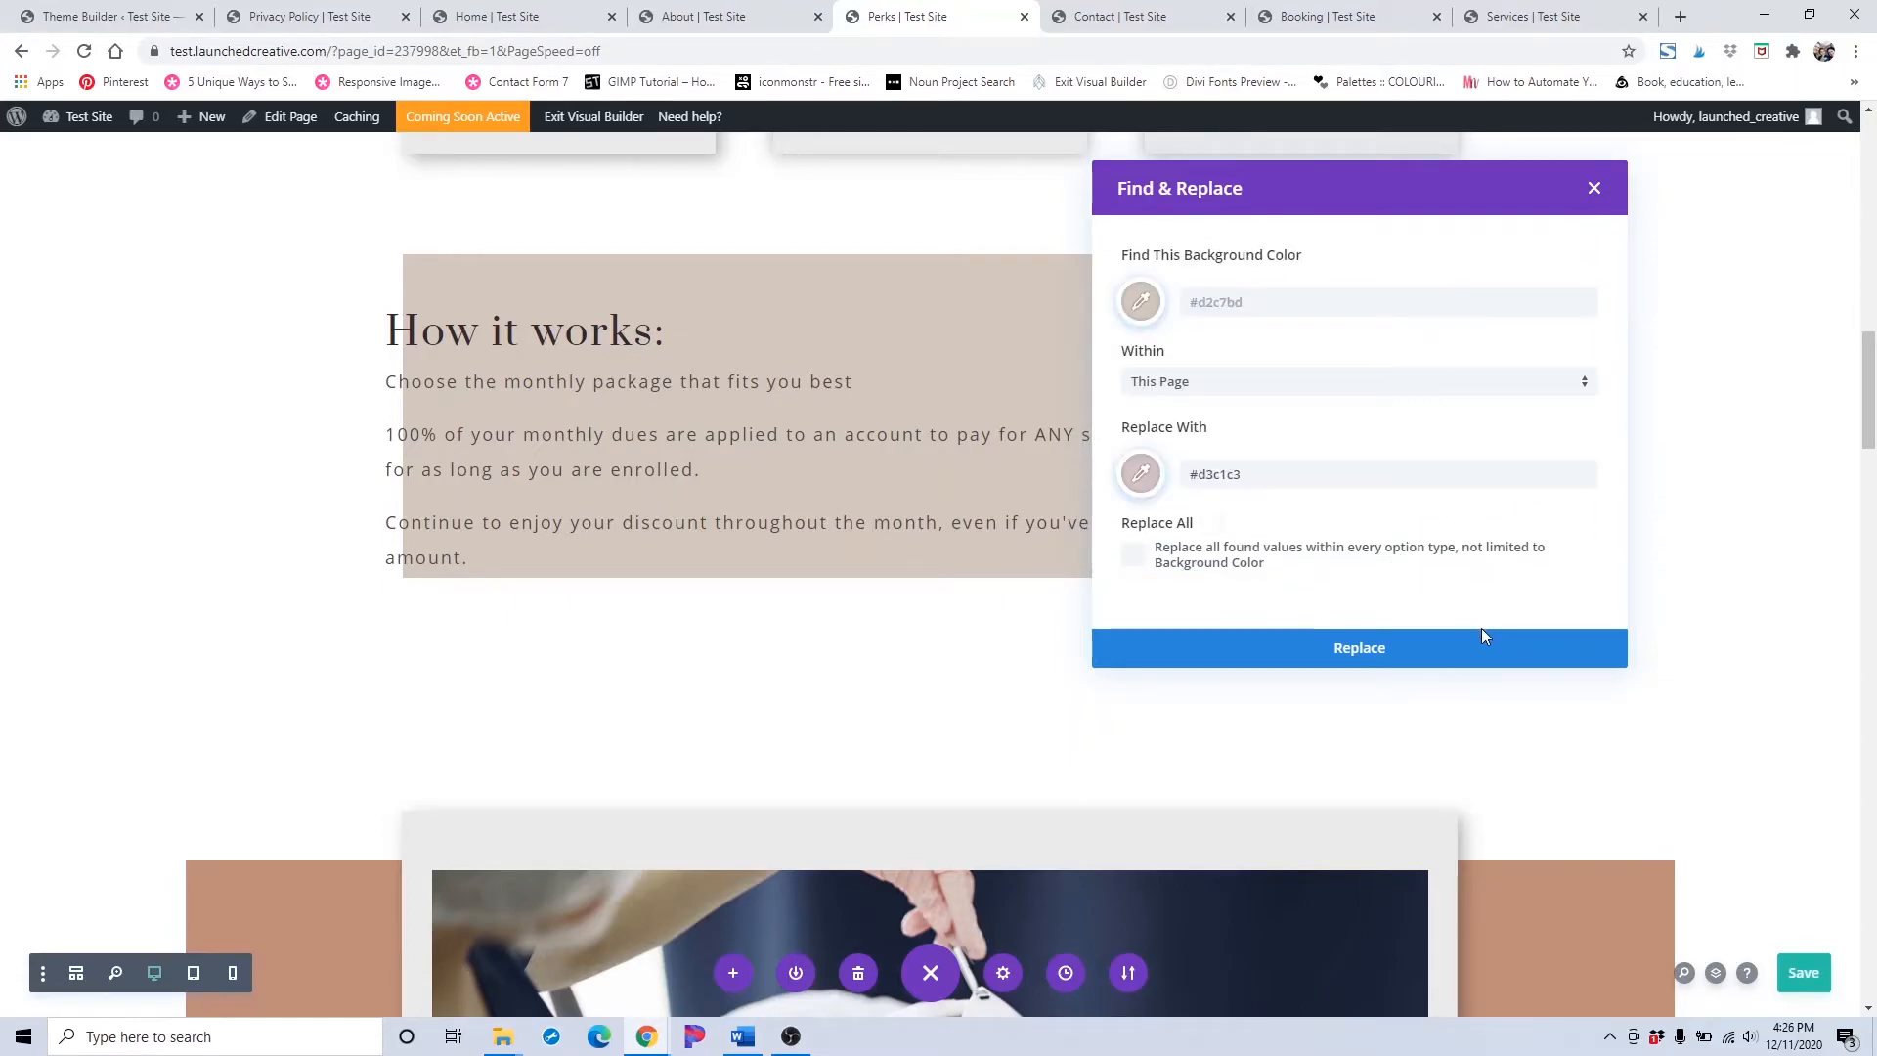
{"action": "left_click", "coordinate": [1483, 650]}
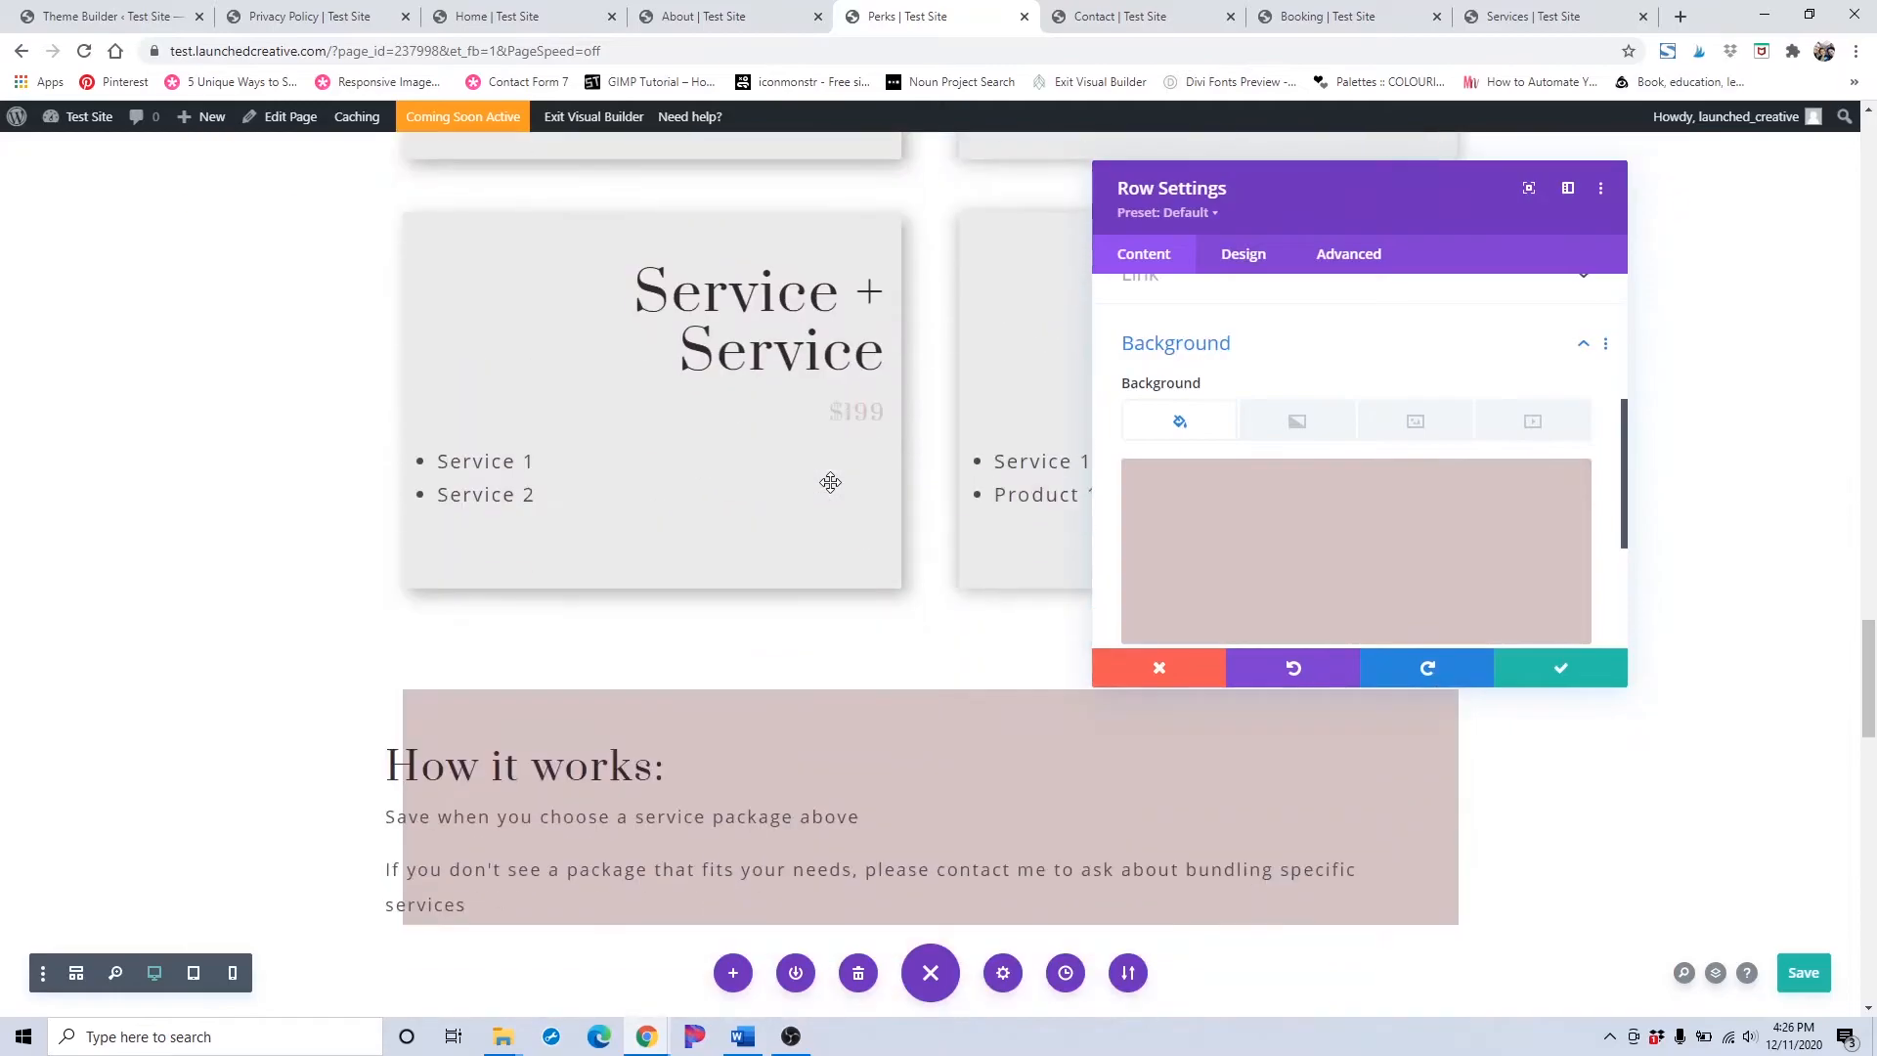
{"action": "scroll", "coordinate": [830, 482], "scroll_direction": "down", "scroll_amount": 5}
{"action": "scroll", "coordinate": [830, 482], "scroll_direction": "up", "scroll_amount": 8}
{"action": "left_click", "coordinate": [1533, 675]}
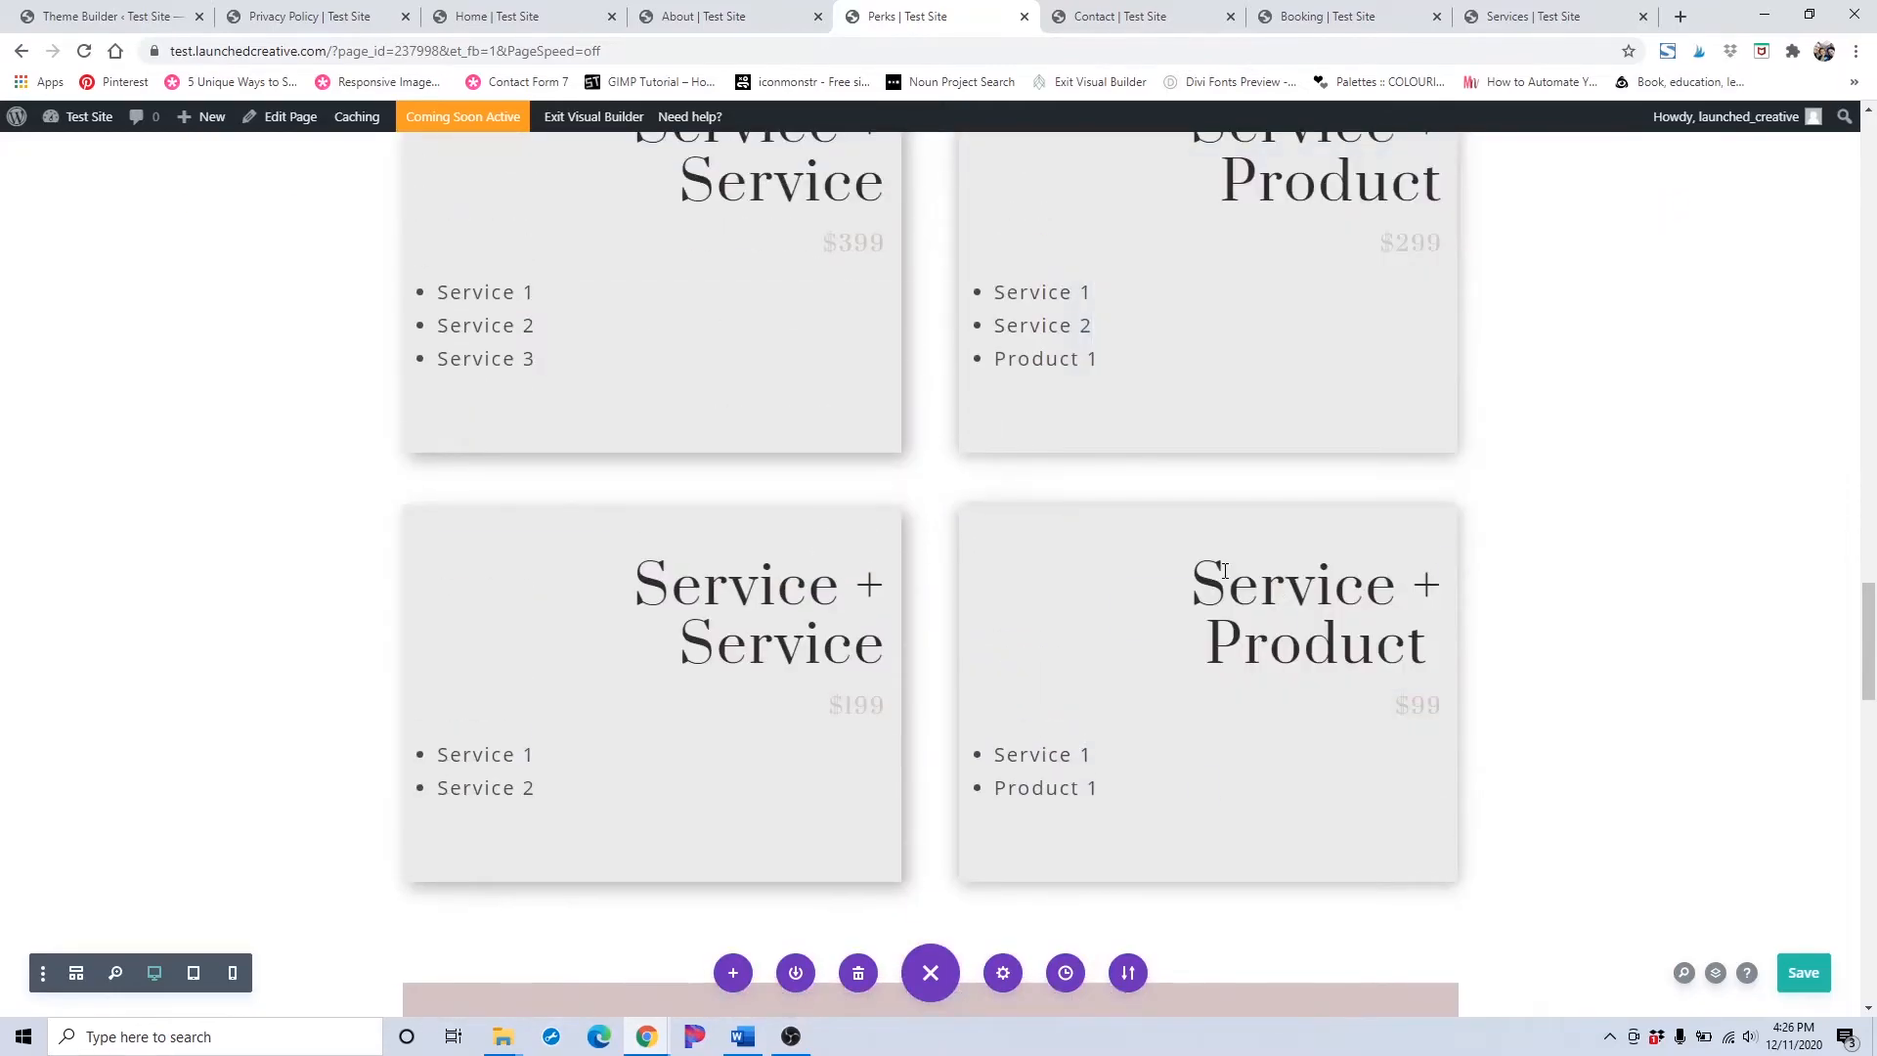
Review the How it works box and the Monthly Memberships cards above it with their new background colors.
{"action": "scroll", "coordinate": [1224, 567], "scroll_direction": "up", "scroll_amount": 20}
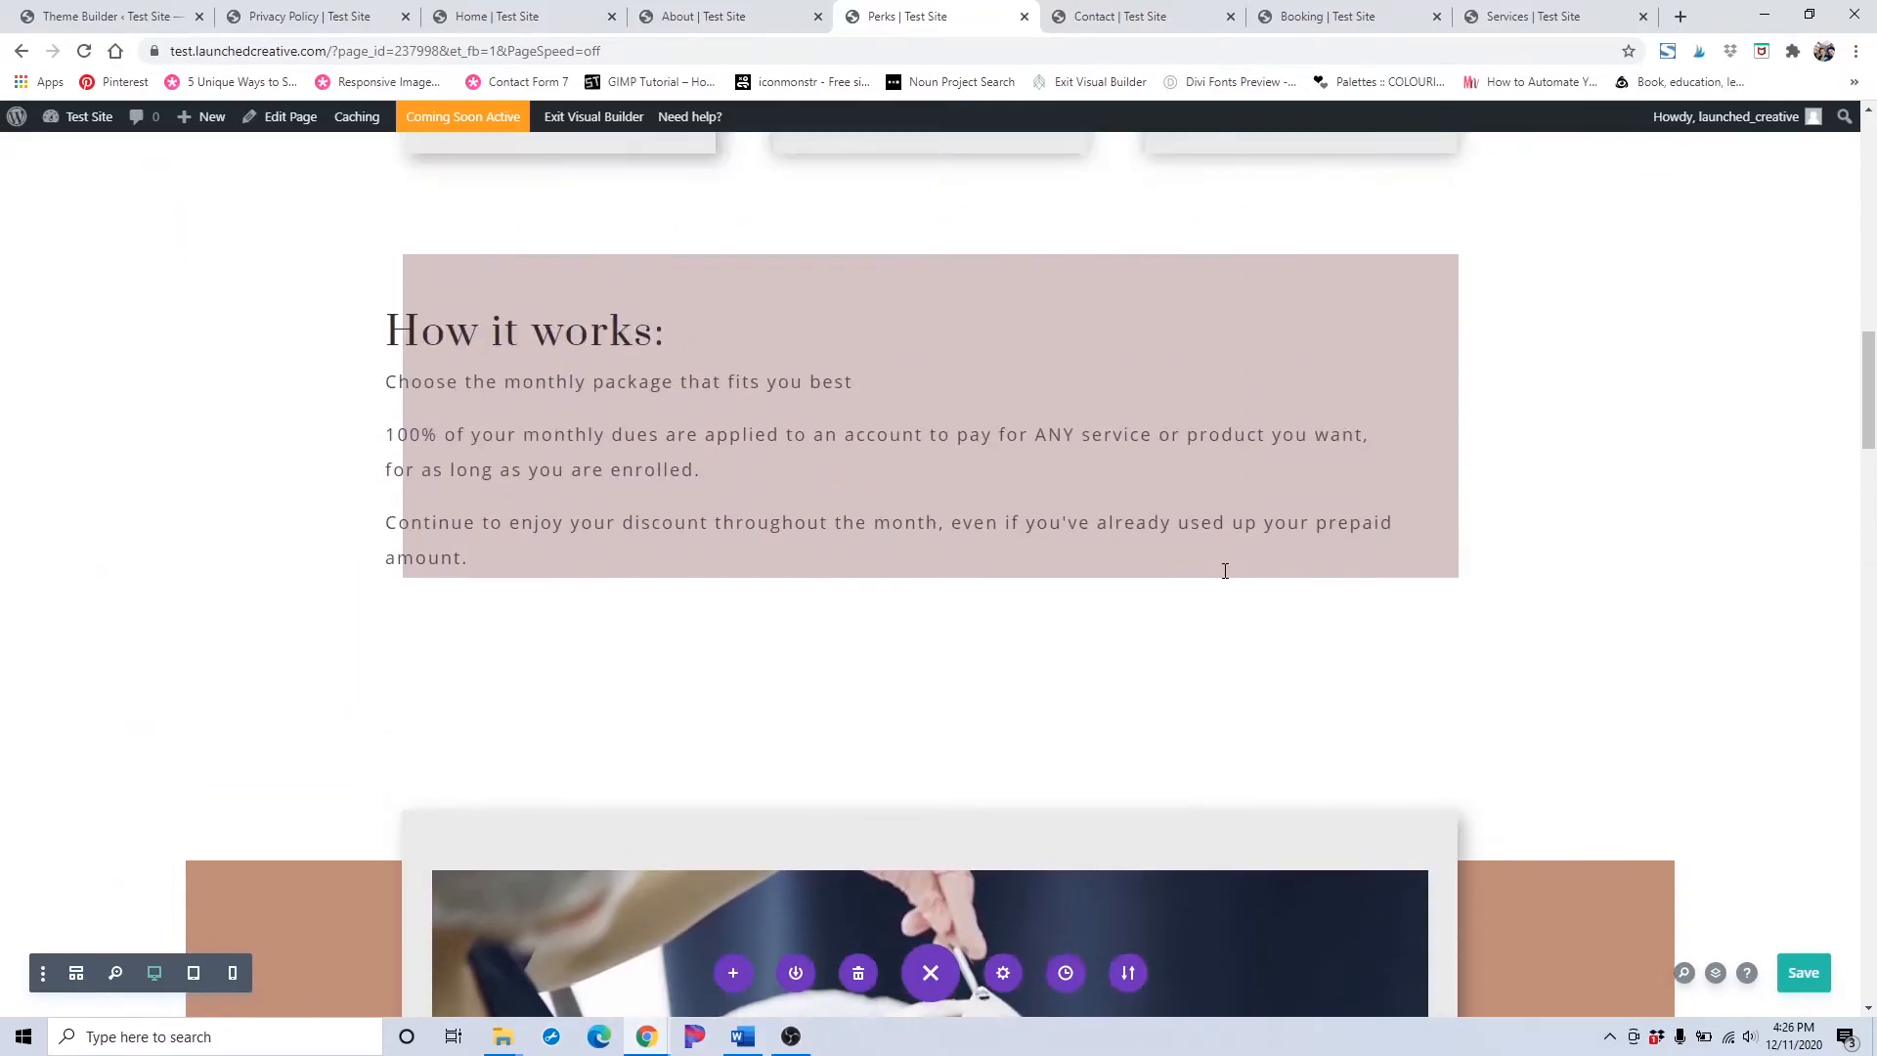
{"action": "scroll", "coordinate": [1180, 499], "scroll_direction": "down", "scroll_amount": 2}
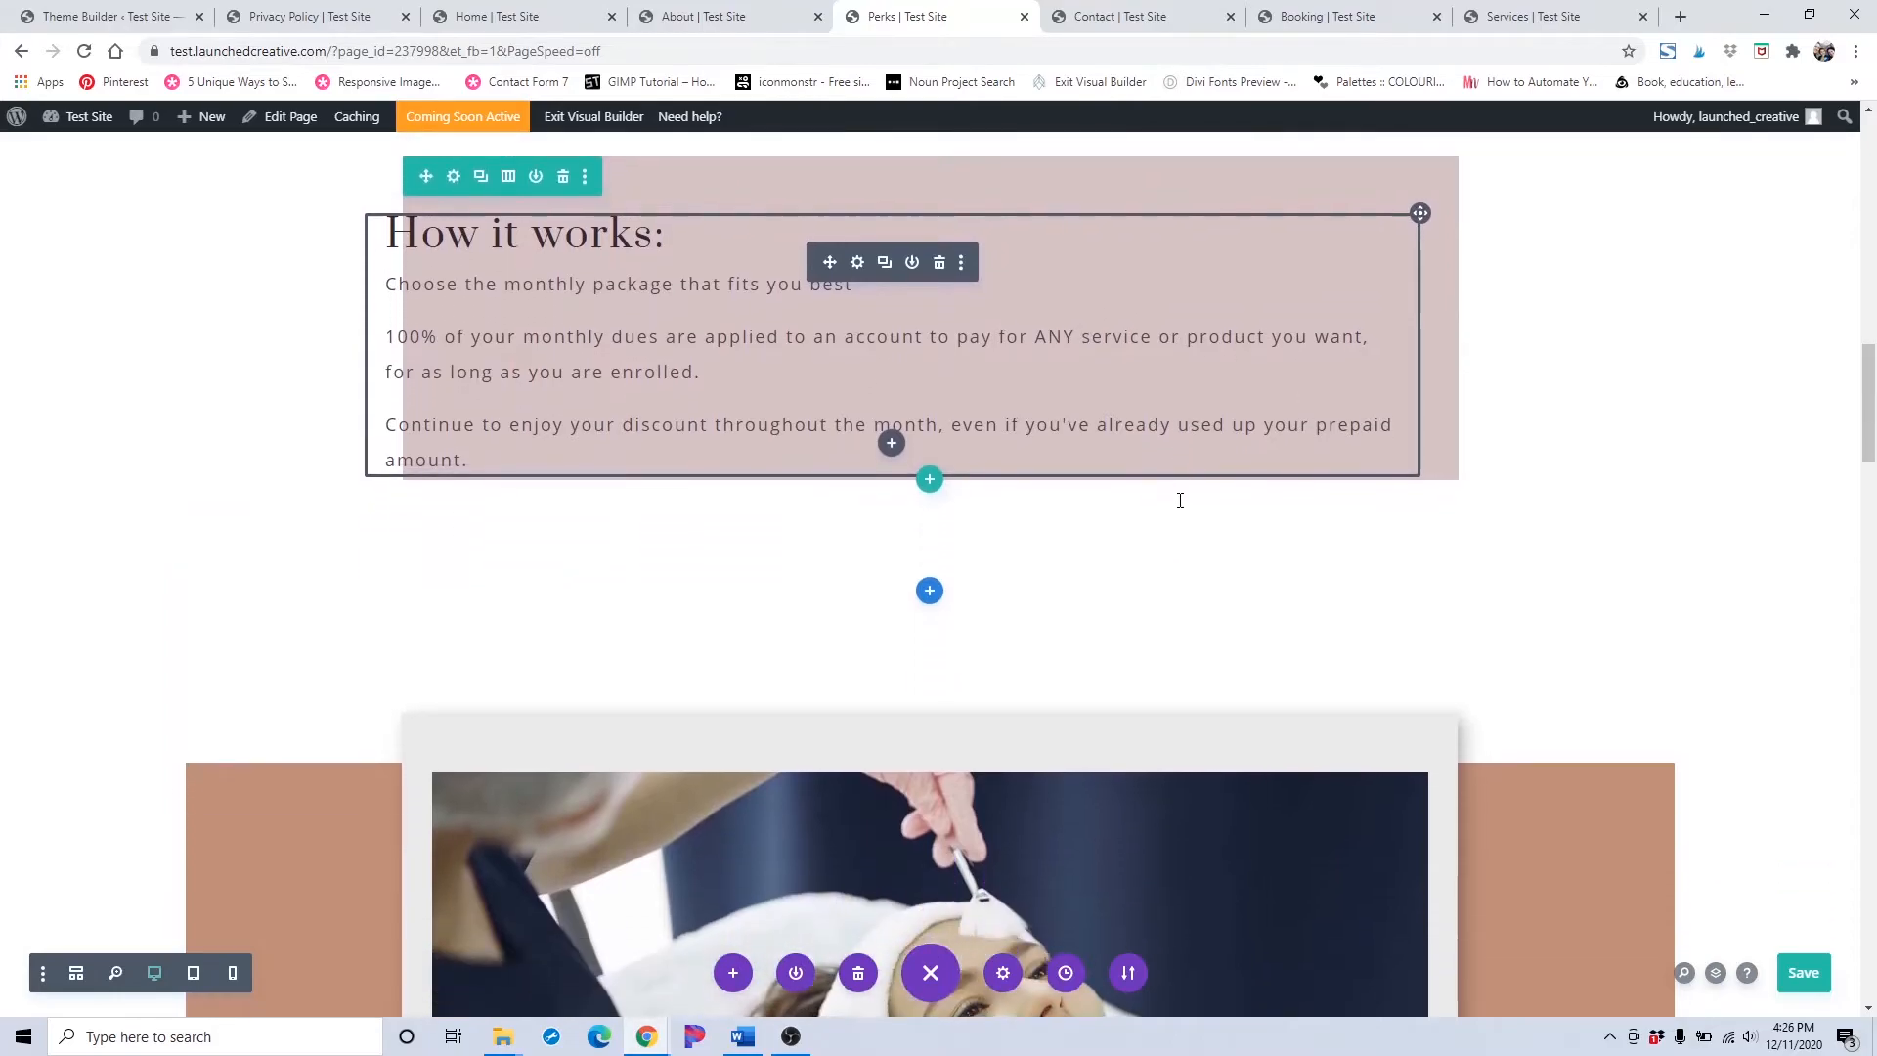
{"action": "scroll", "coordinate": [1178, 500], "scroll_direction": "up", "scroll_amount": 6}
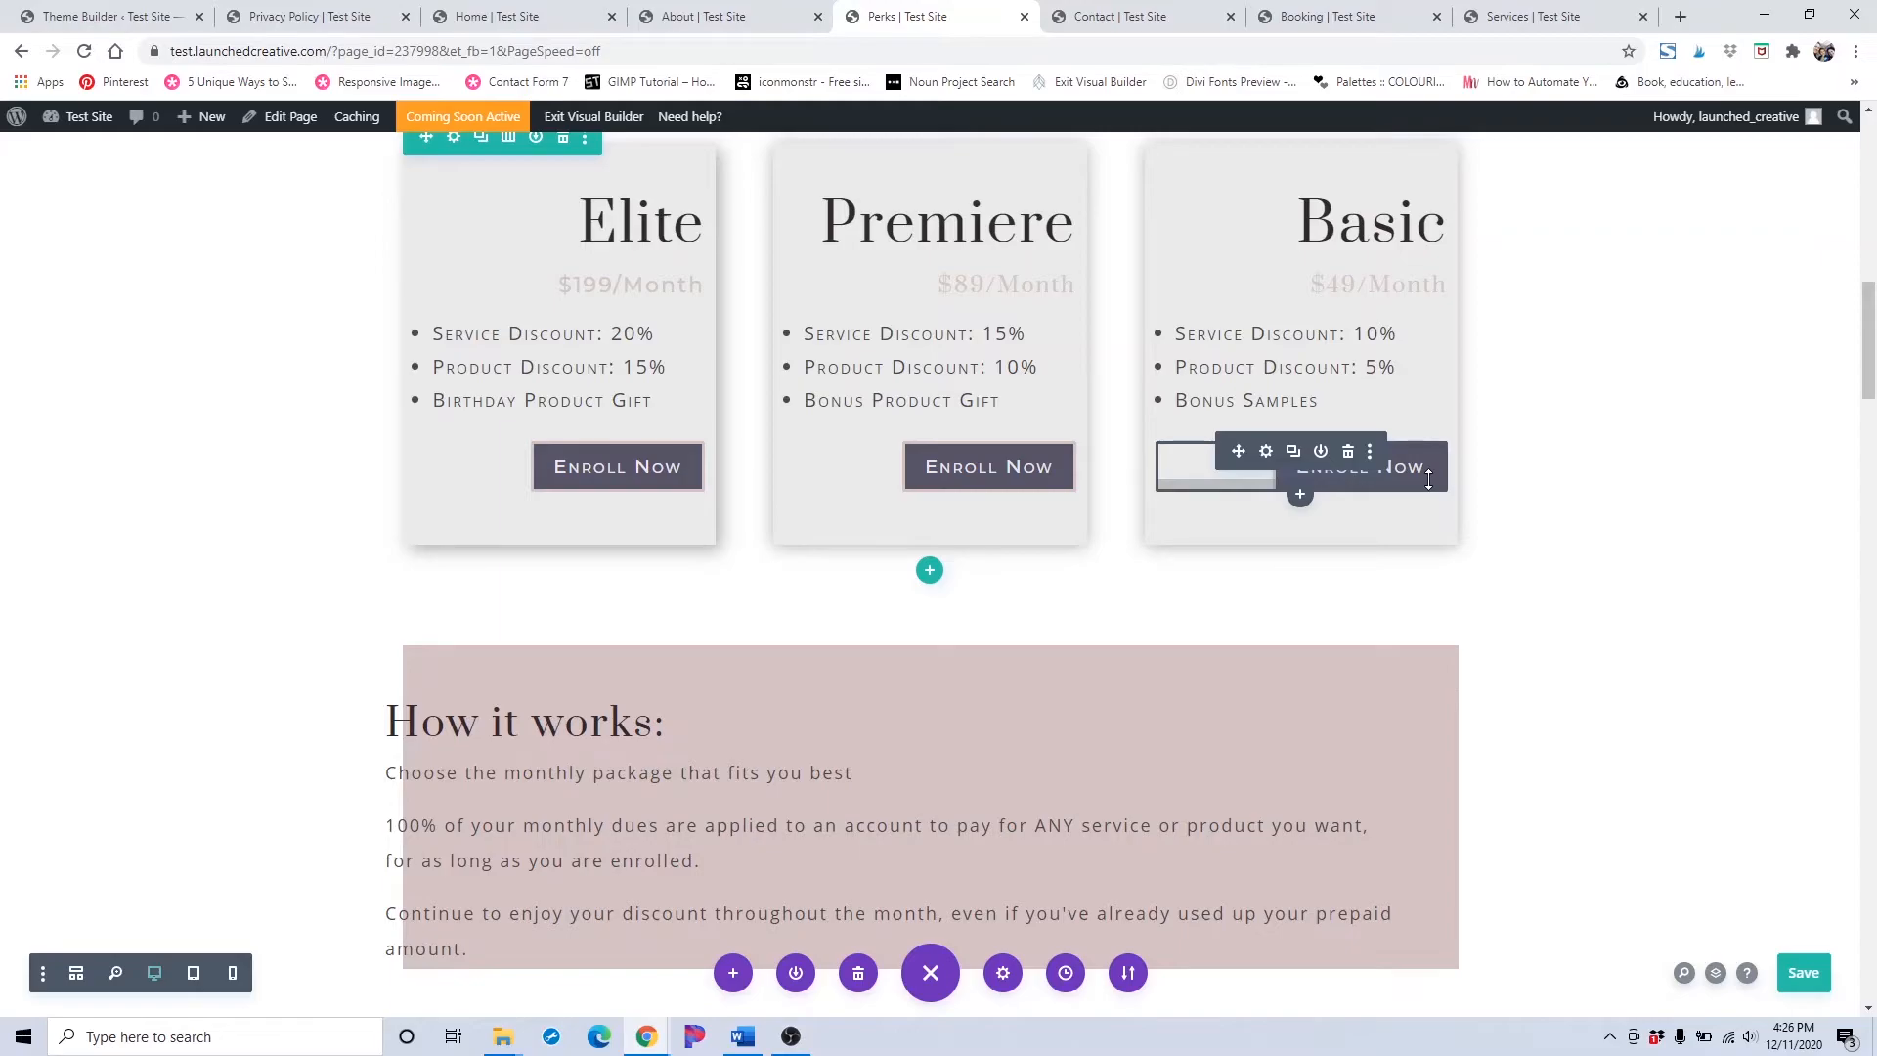
{"action": "scroll", "coordinate": [1040, 469], "scroll_direction": "up", "scroll_amount": 2}
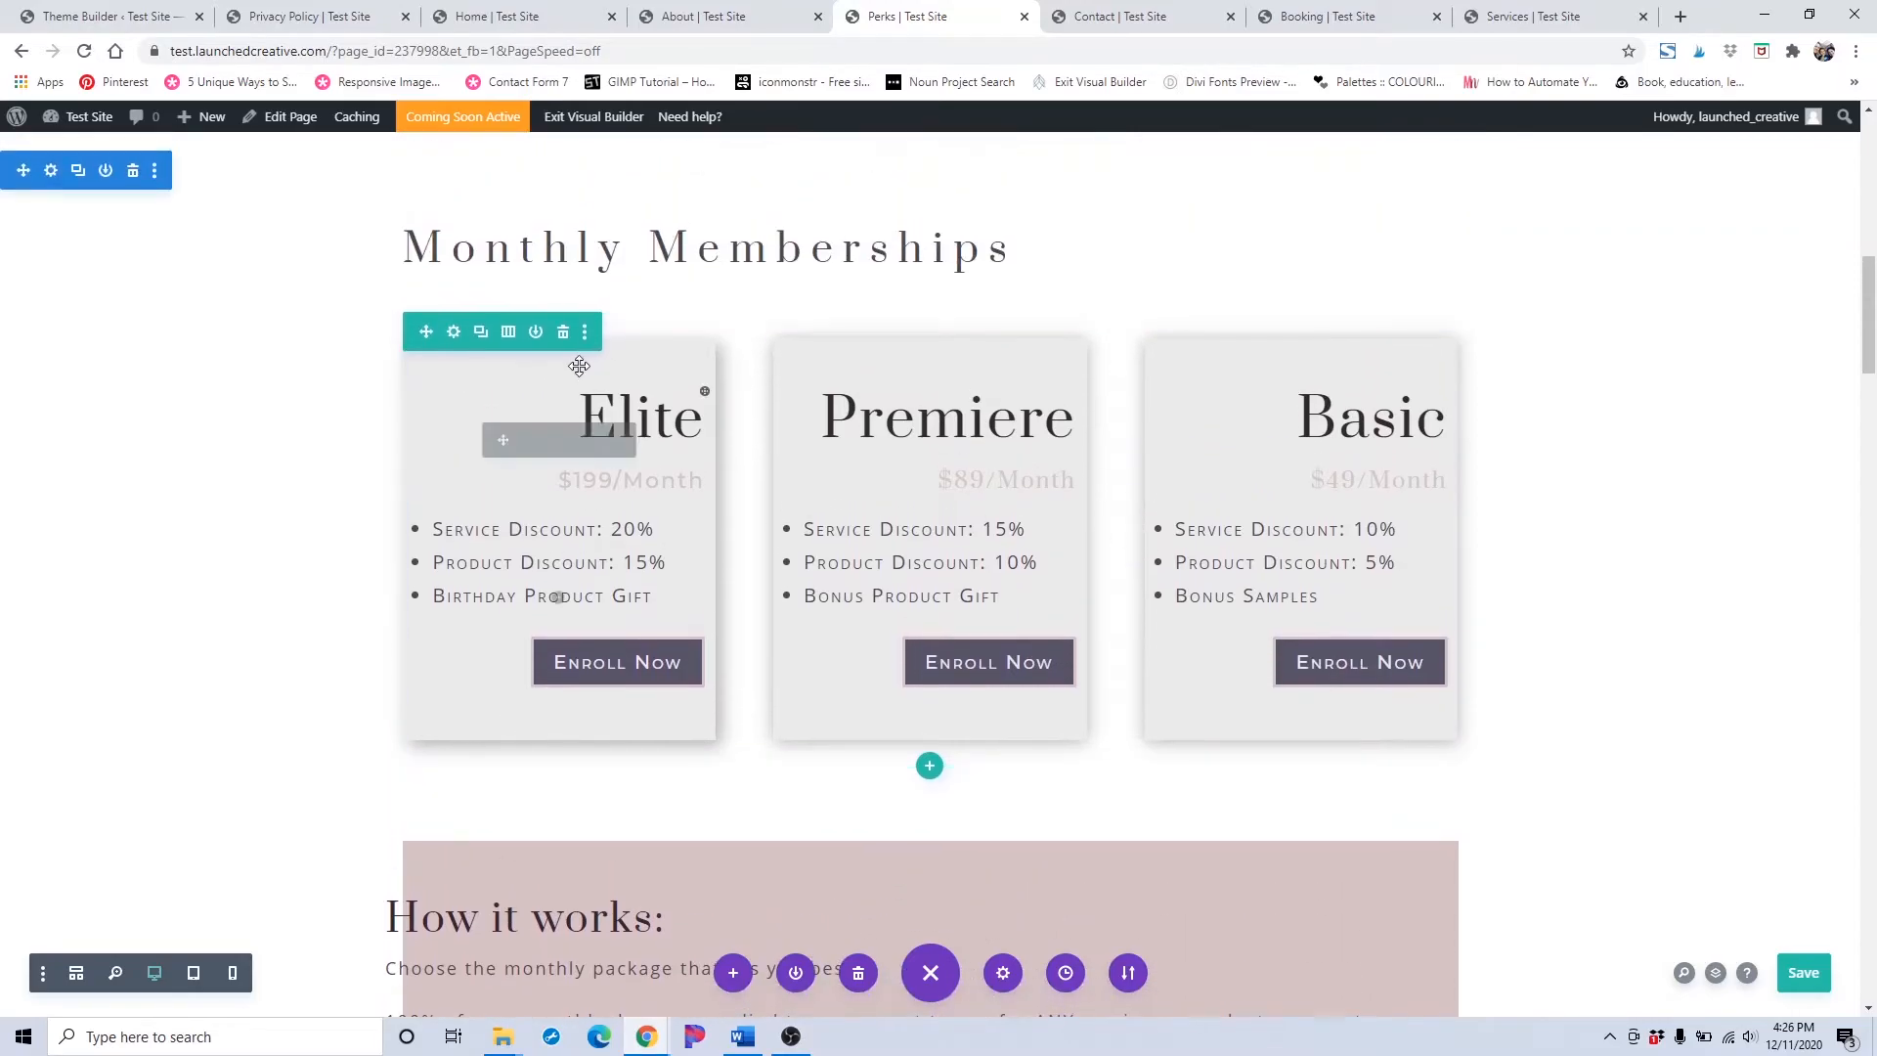
{"action": "scroll", "coordinate": [125, 177], "scroll_direction": "down", "scroll_amount": 7}
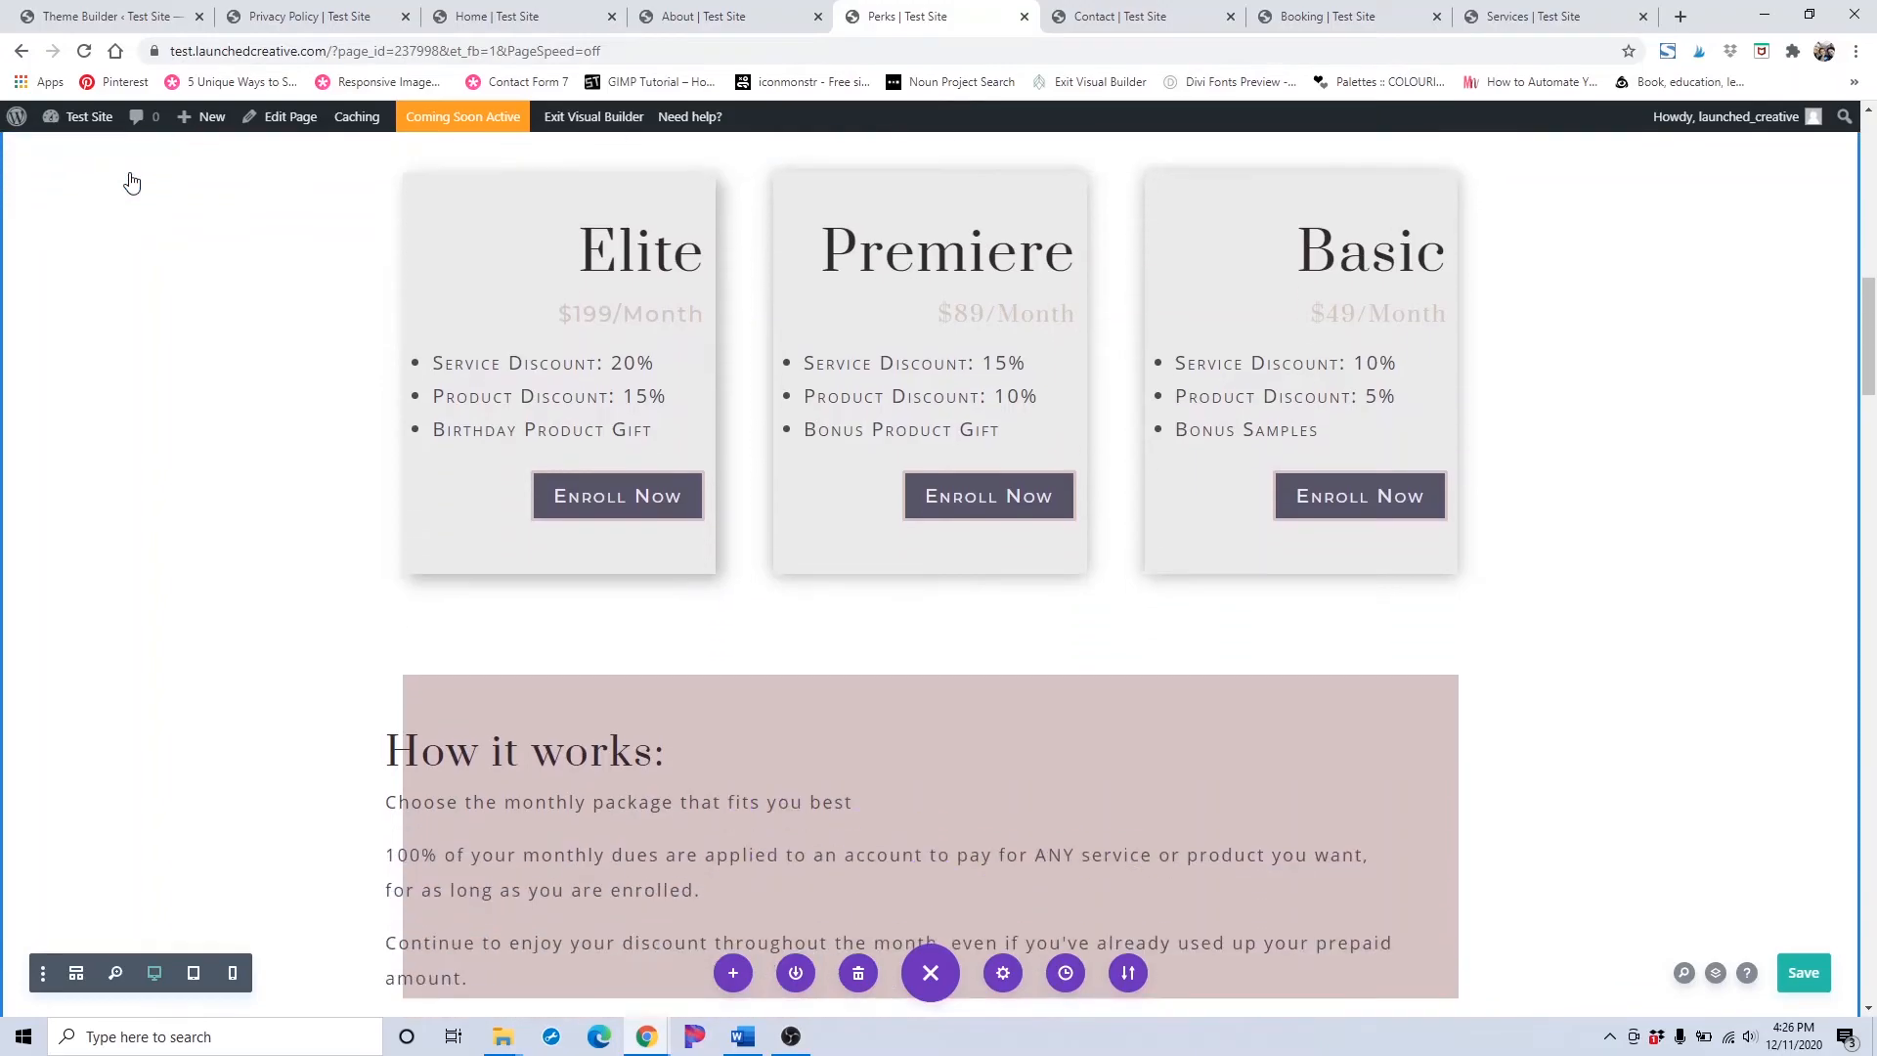
Set the background color of the section behind the facial treatment photo to #d4afb9 and save the section settings.
{"action": "scroll", "coordinate": [127, 175], "scroll_direction": "up", "scroll_amount": 8}
{"action": "scroll", "coordinate": [79, 423], "scroll_direction": "up", "scroll_amount": 2}
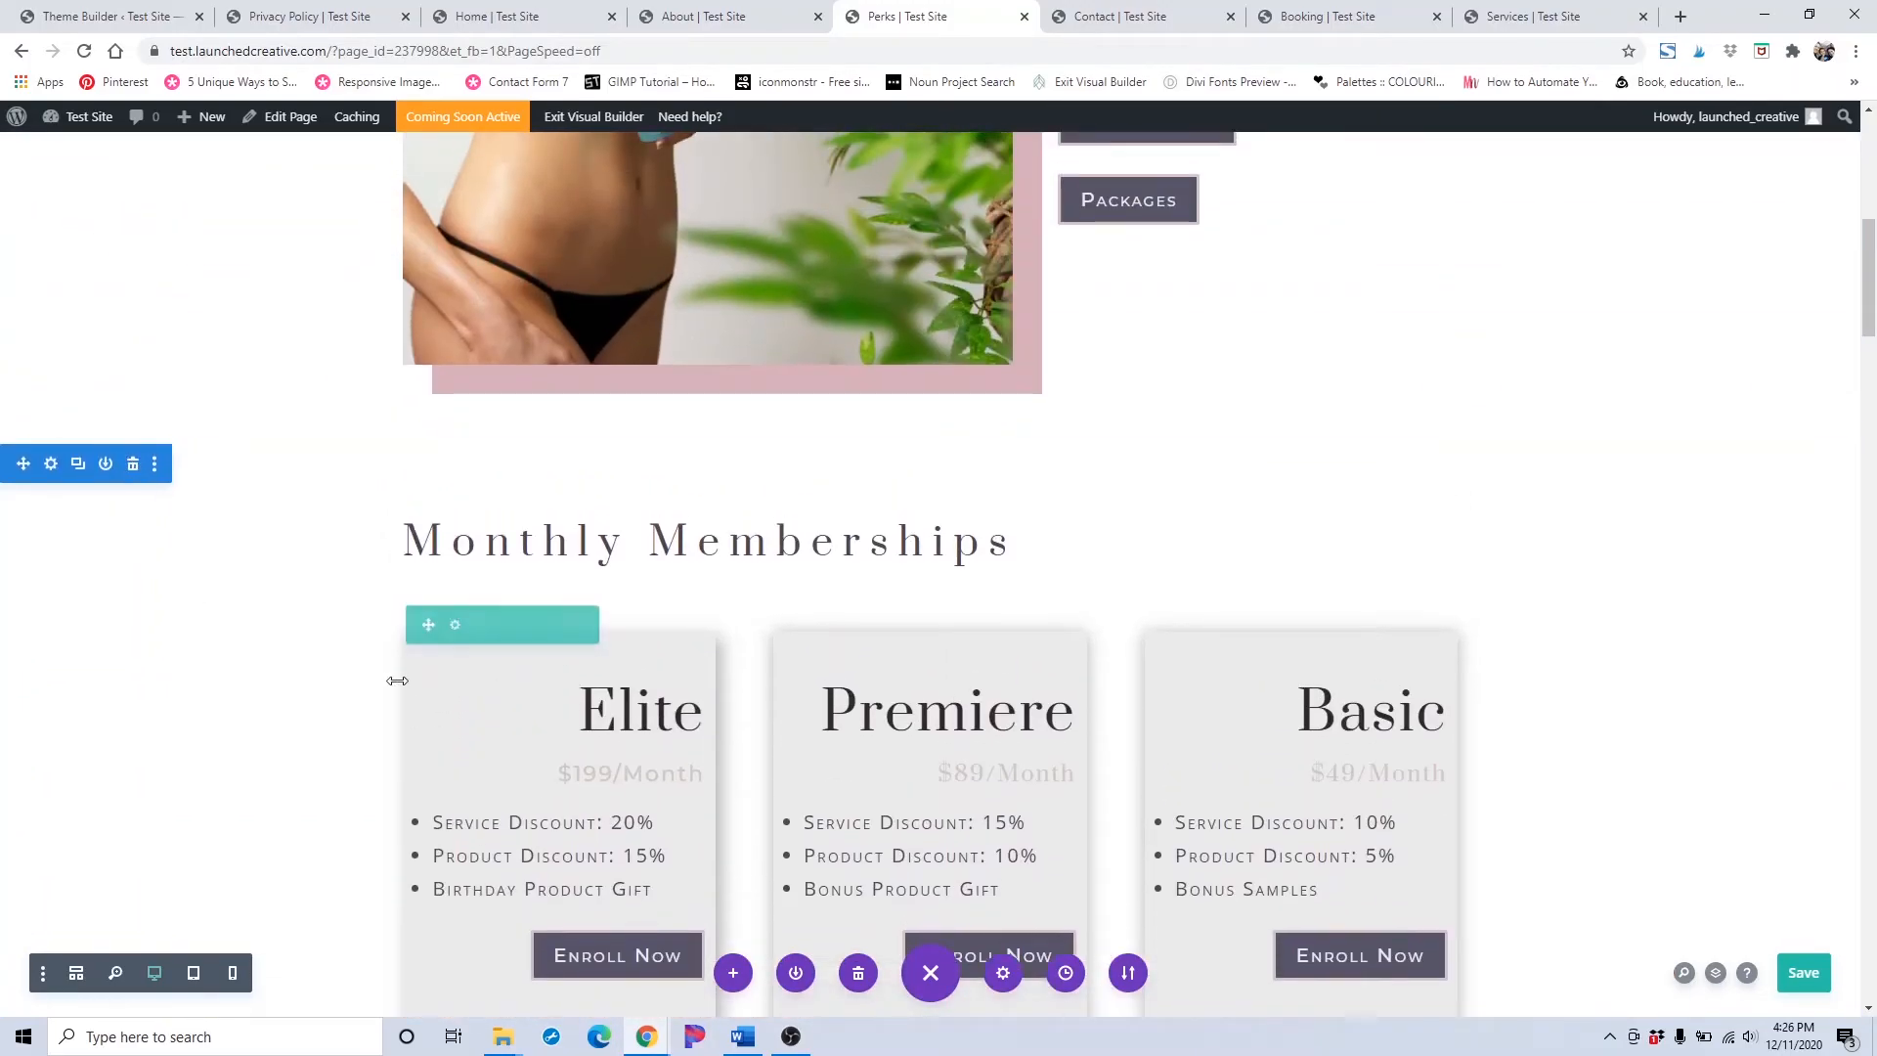
{"action": "scroll", "coordinate": [398, 675], "scroll_direction": "down", "scroll_amount": 10}
{"action": "scroll", "coordinate": [399, 675], "scroll_direction": "down", "scroll_amount": 4}
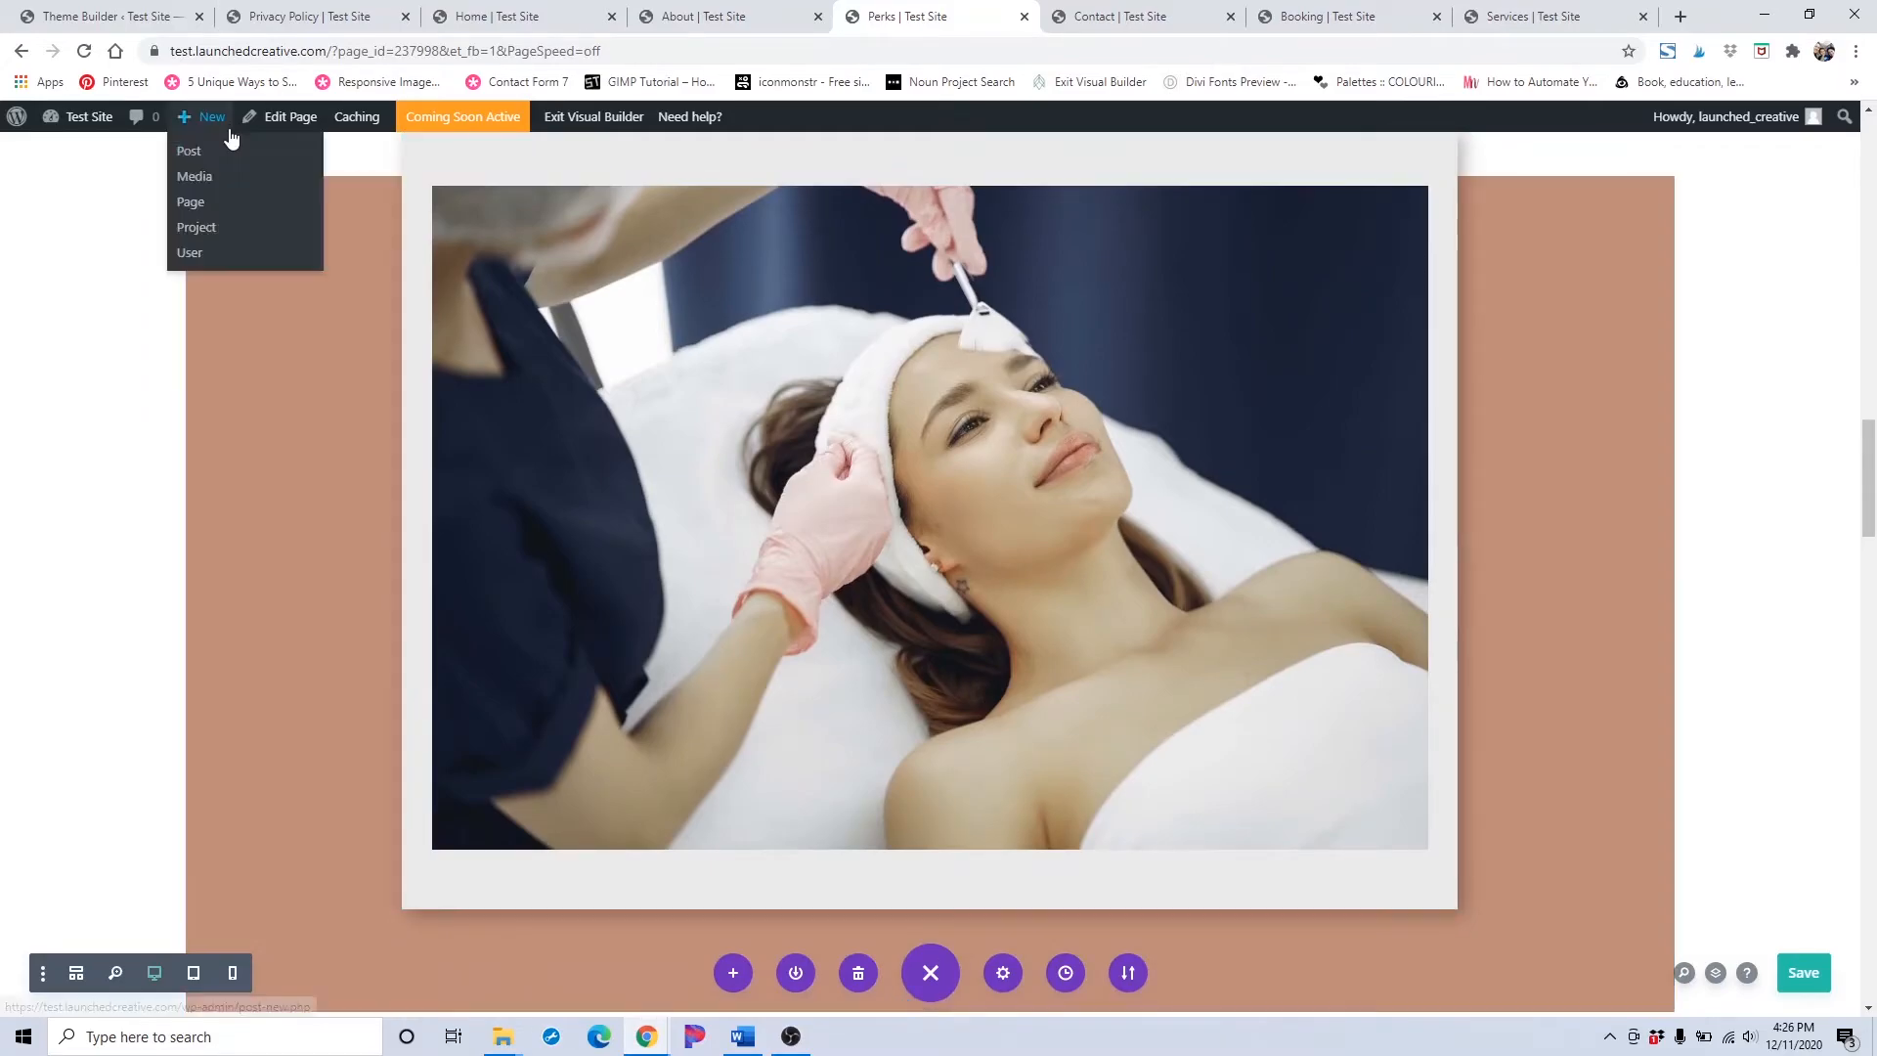
{"action": "scroll", "coordinate": [323, 323], "scroll_direction": "down", "scroll_amount": 8}
{"action": "scroll", "coordinate": [323, 322], "scroll_direction": "down", "scroll_amount": 20}
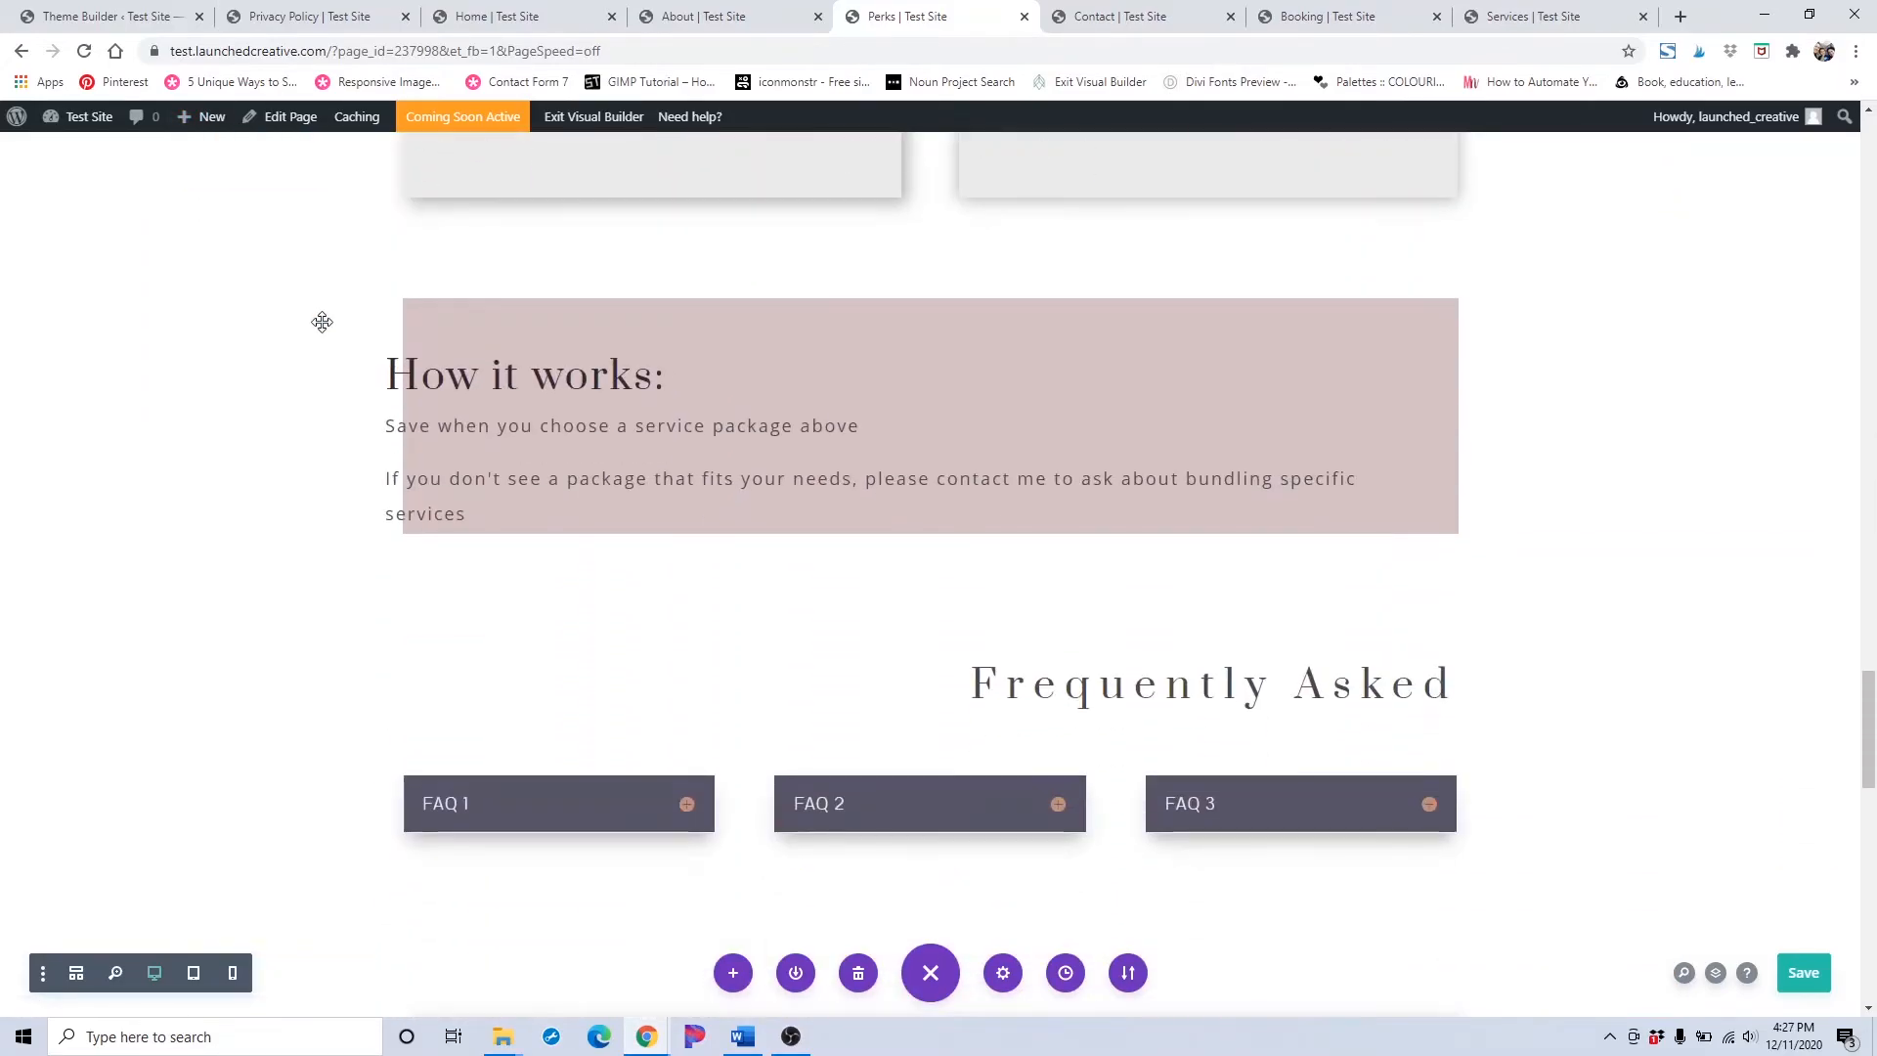
{"action": "scroll", "coordinate": [323, 323], "scroll_direction": "up", "scroll_amount": 20}
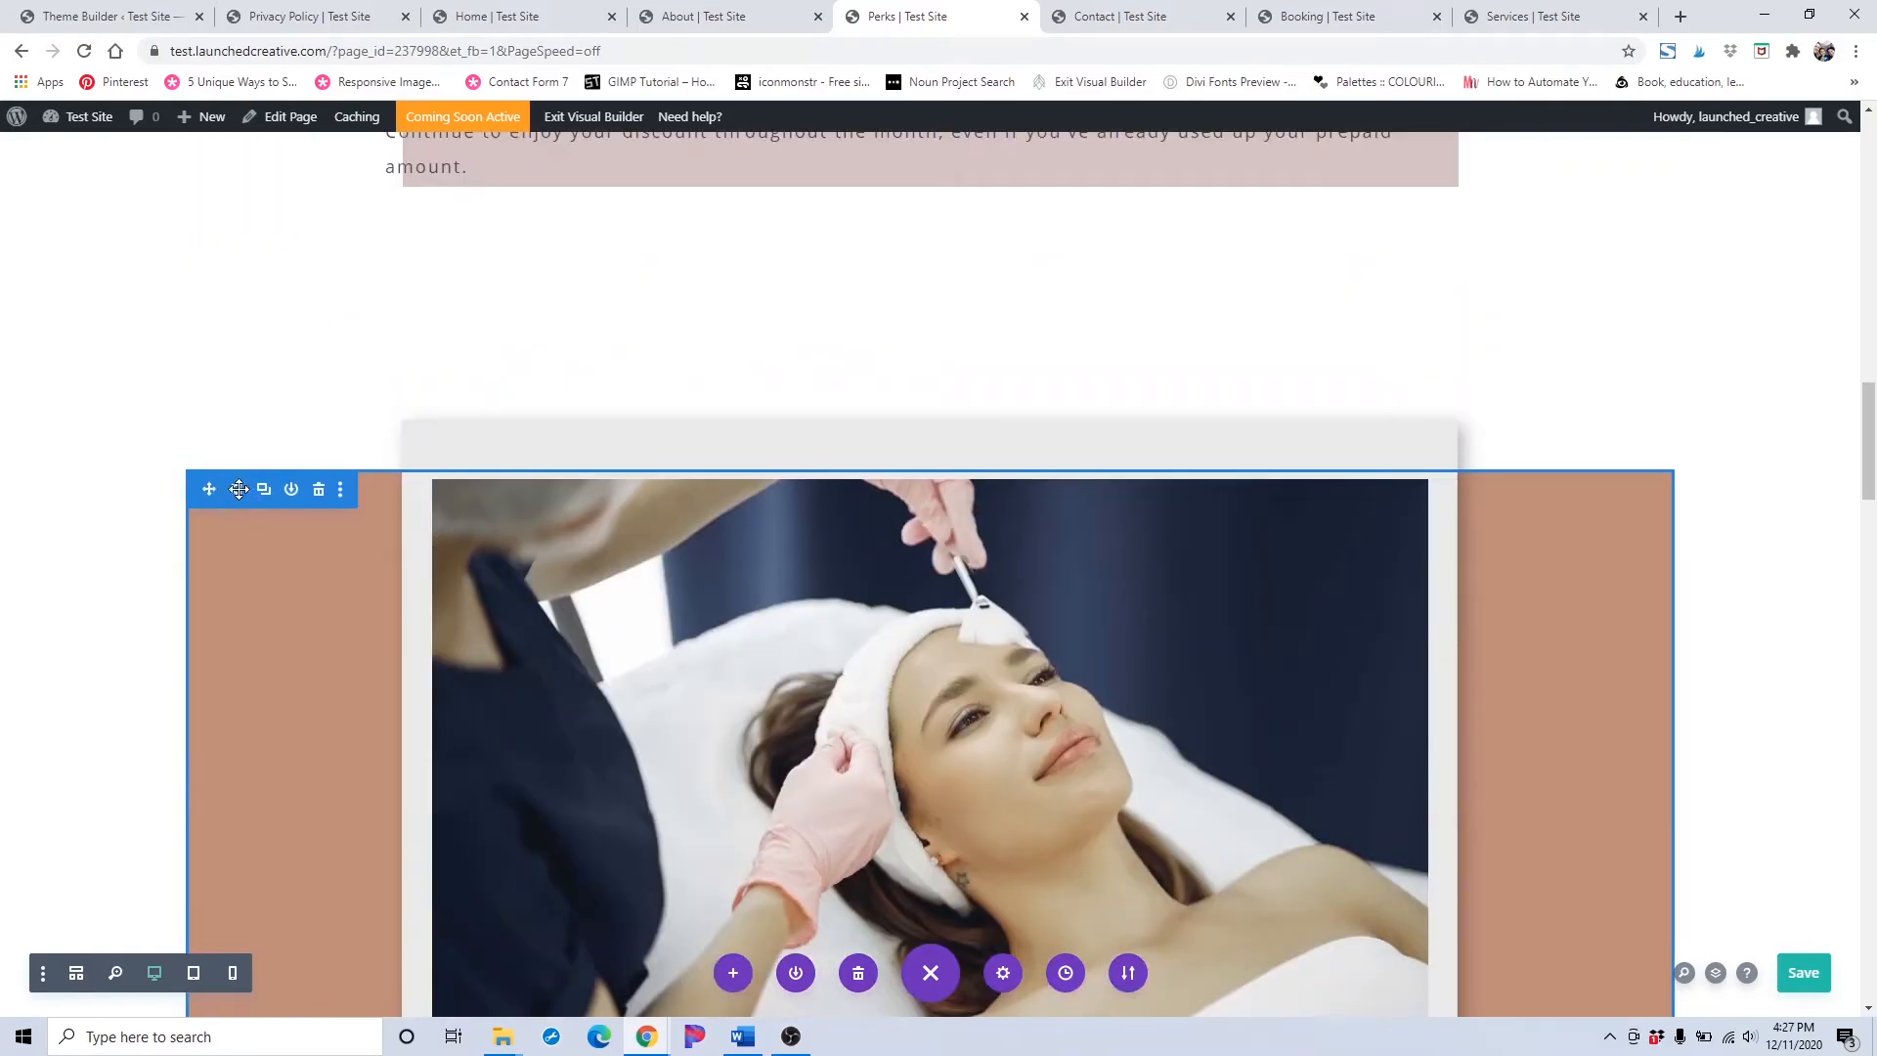
{"action": "left_click", "coordinate": [239, 489]}
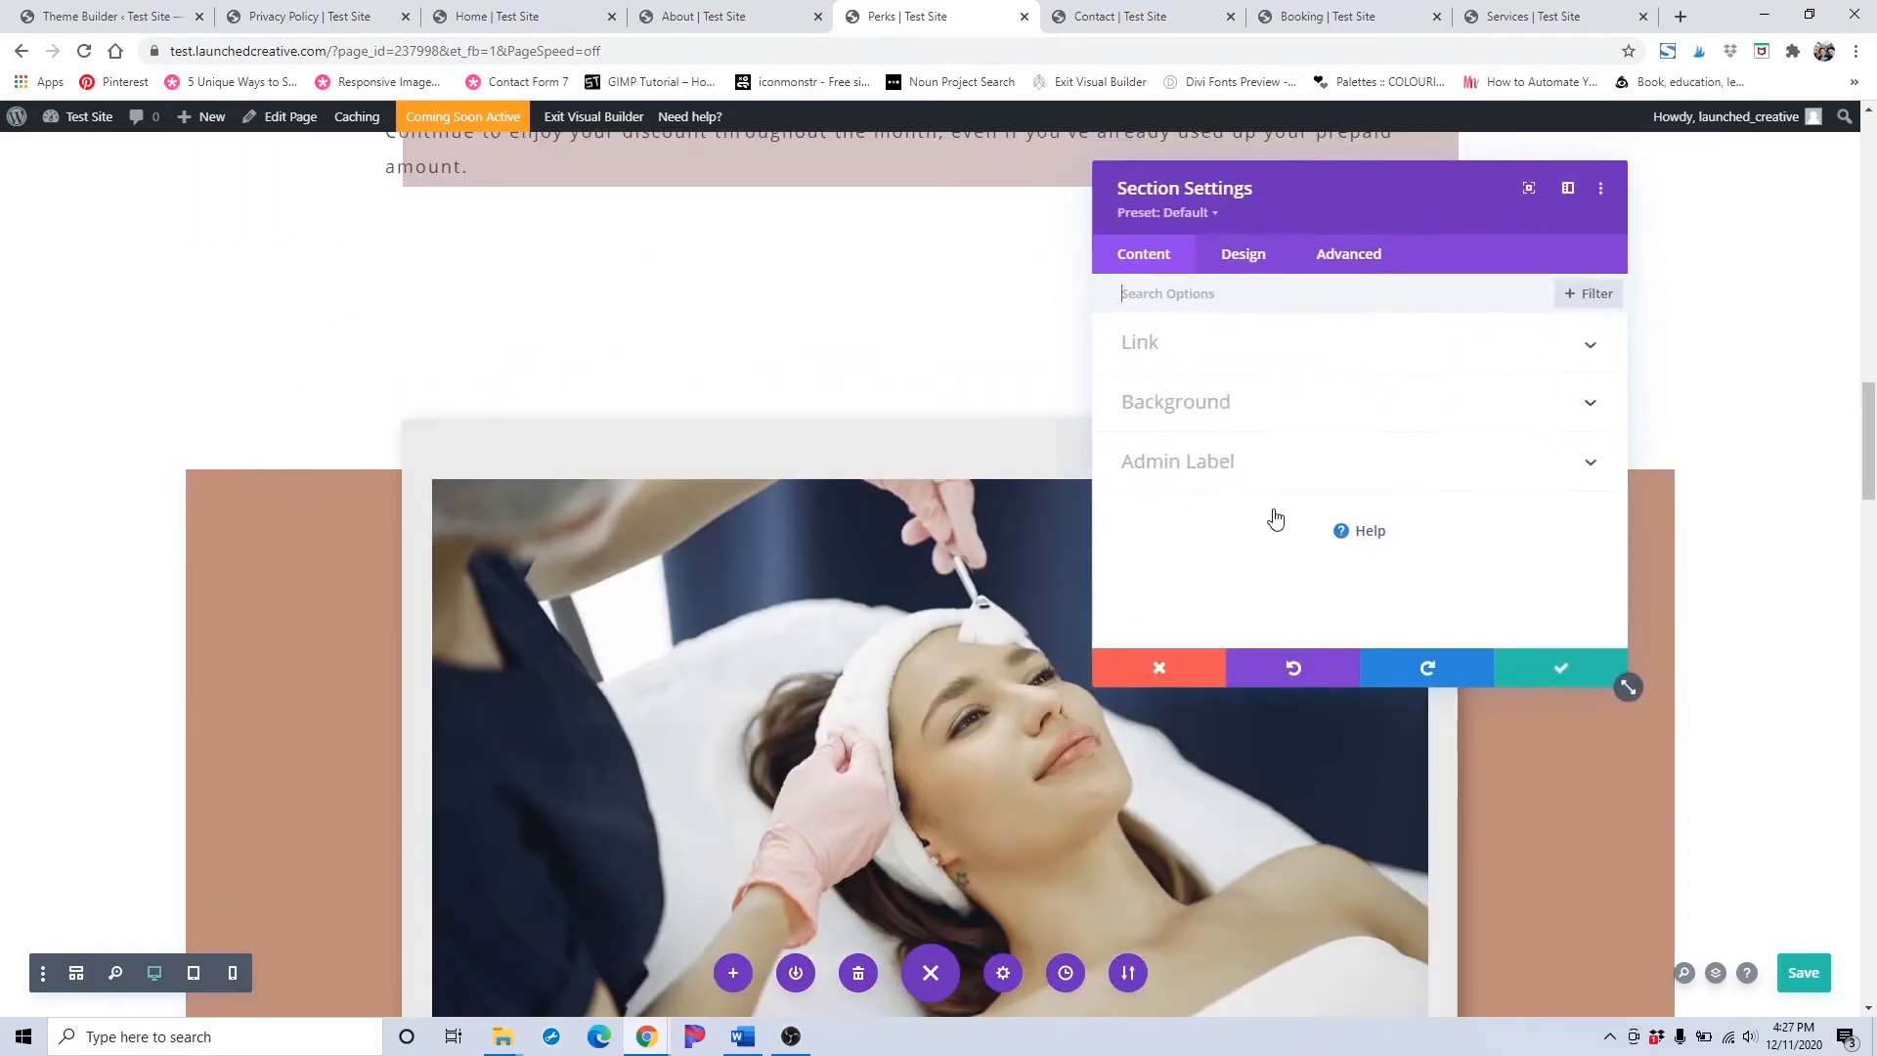
{"action": "left_click", "coordinate": [1313, 411]}
{"action": "scroll", "coordinate": [1313, 411], "scroll_direction": "down", "scroll_amount": 2}
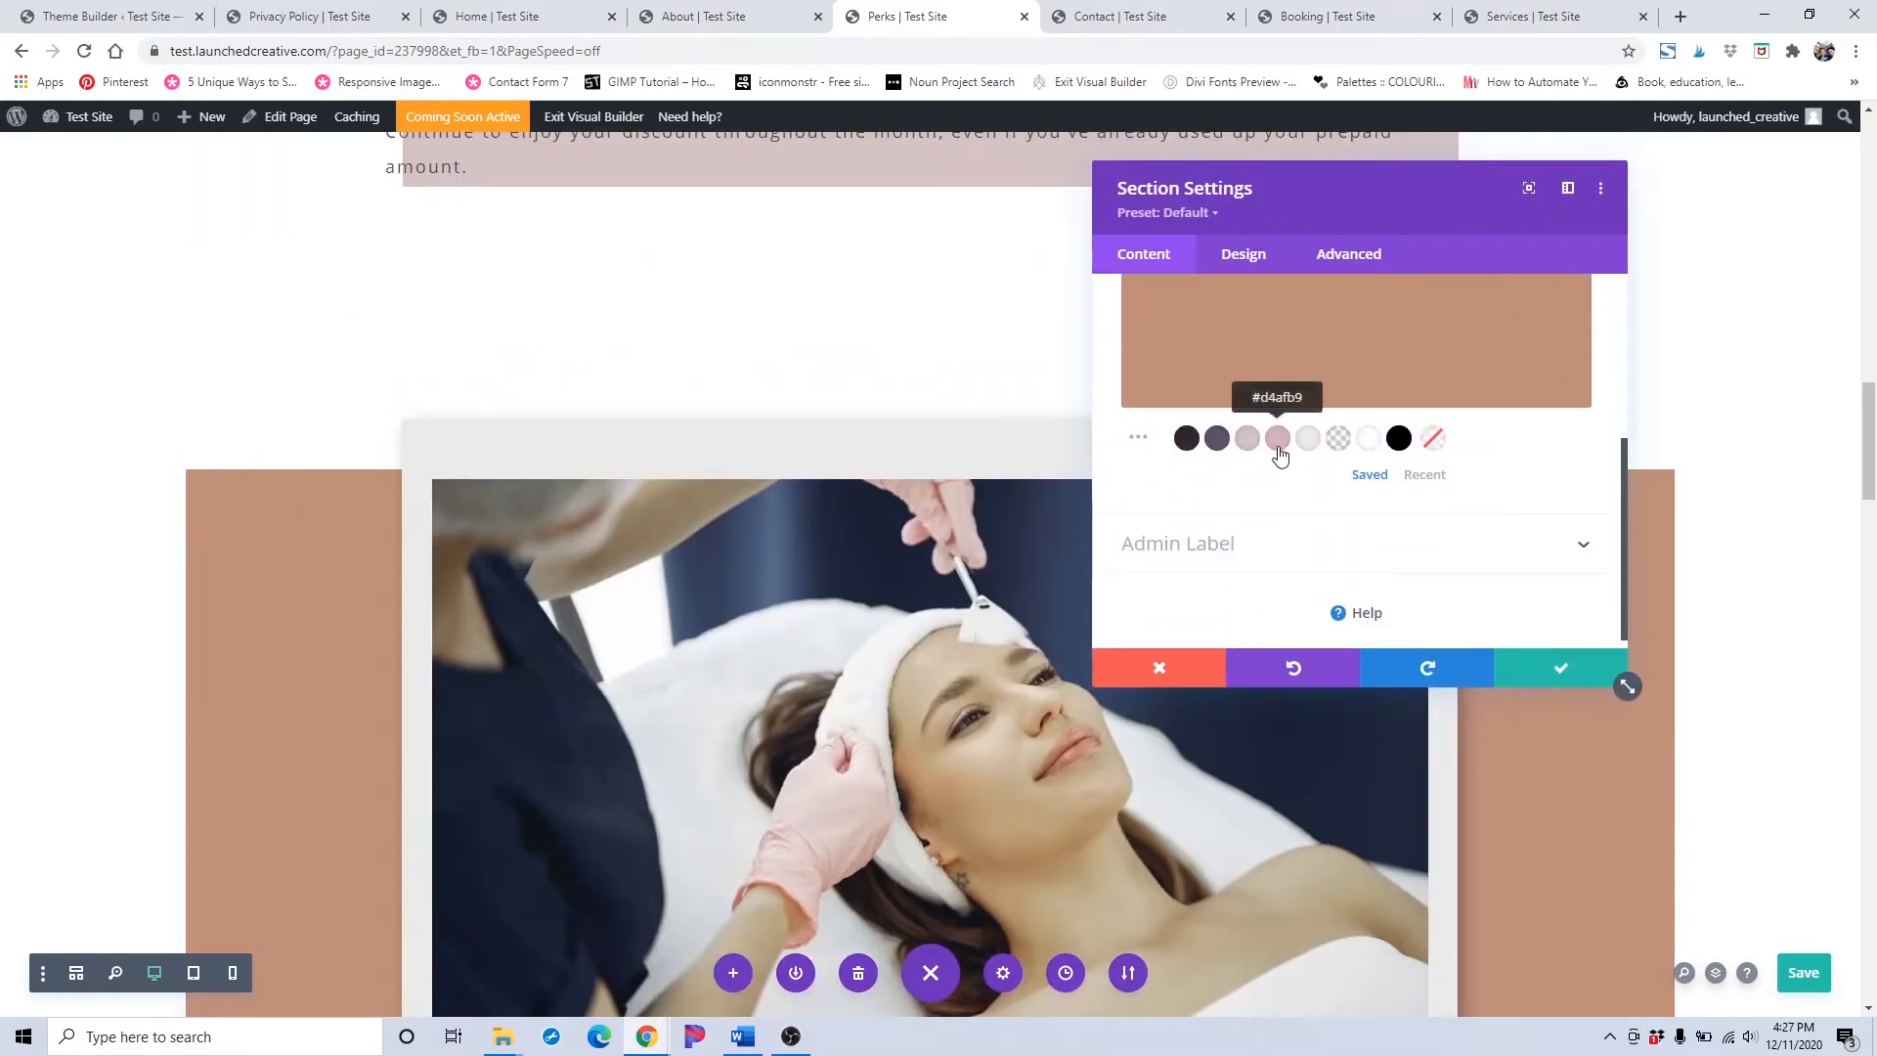
{"action": "left_click", "coordinate": [1278, 439]}
{"action": "left_click", "coordinate": [1520, 669]}
{"action": "scroll", "coordinate": [665, 509], "scroll_direction": "down", "scroll_amount": 3}
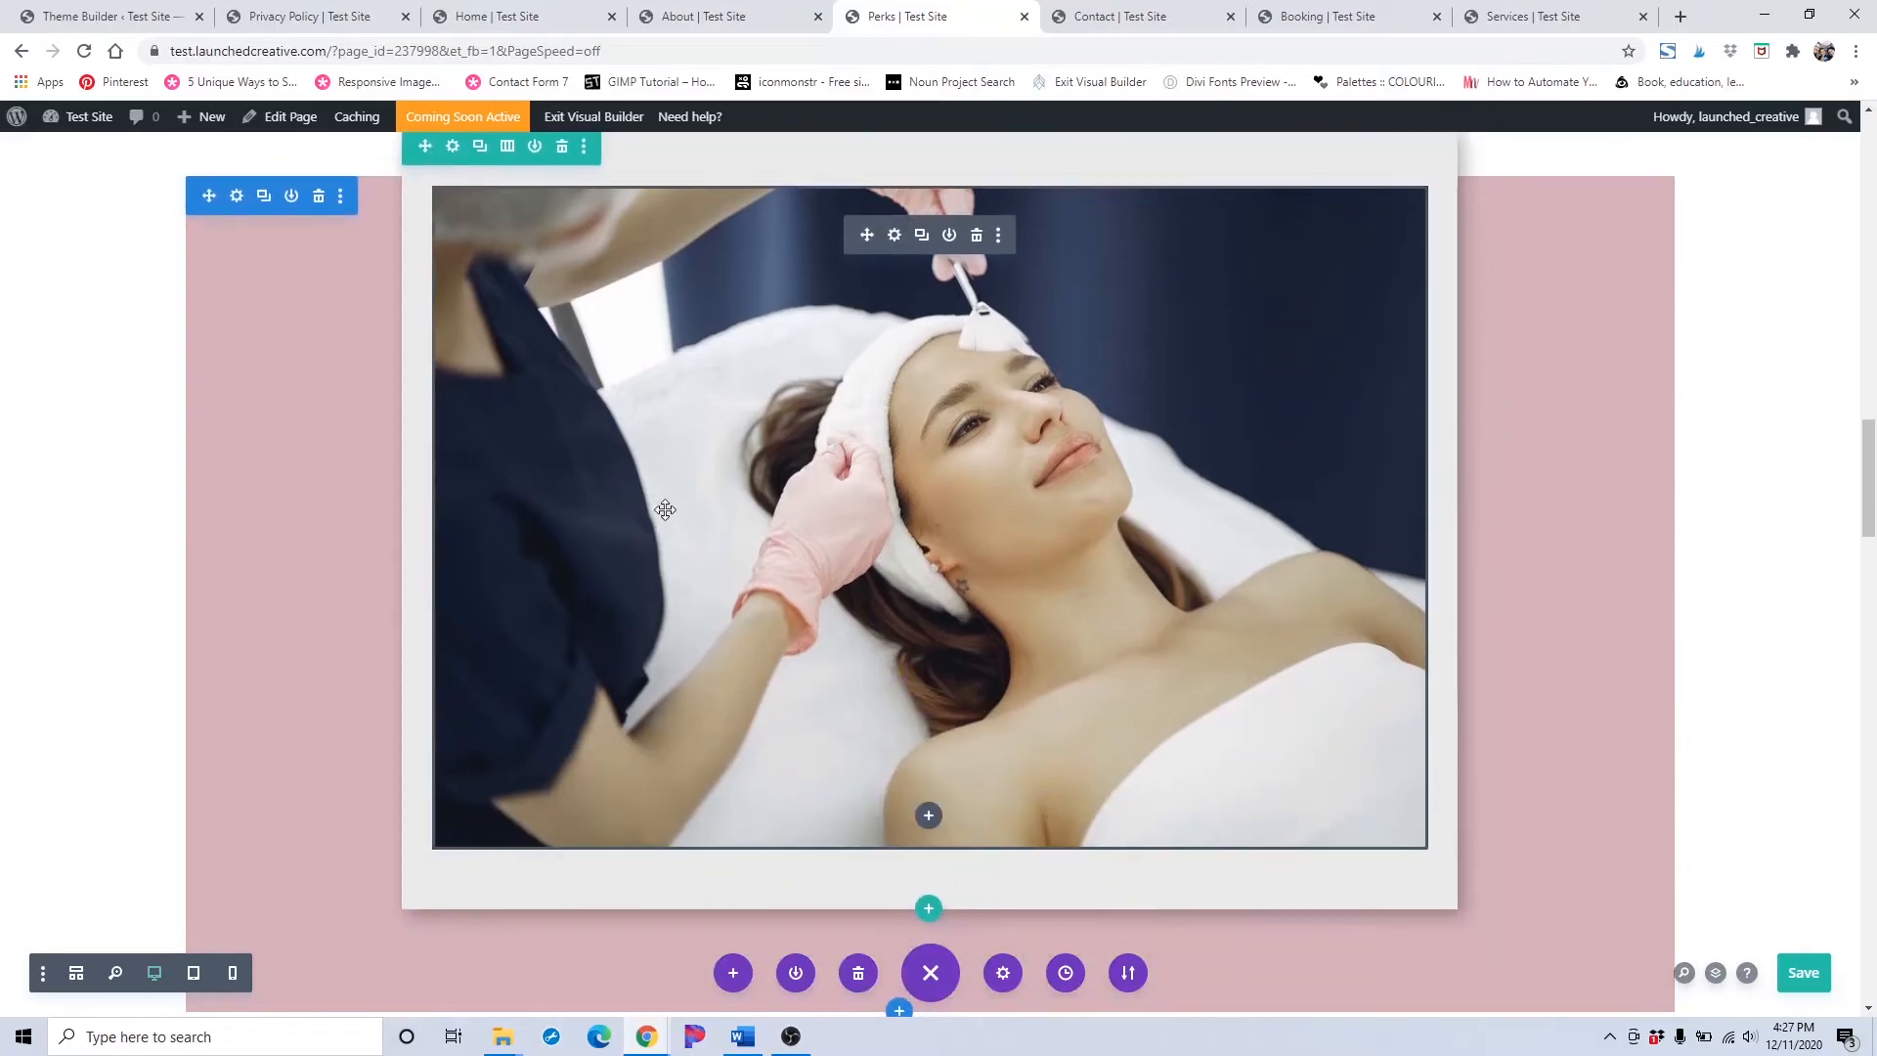
Delete the first row of Service Packages cards and undo the deletion.
{"action": "scroll", "coordinate": [1148, 586], "scroll_direction": "down", "scroll_amount": 6}
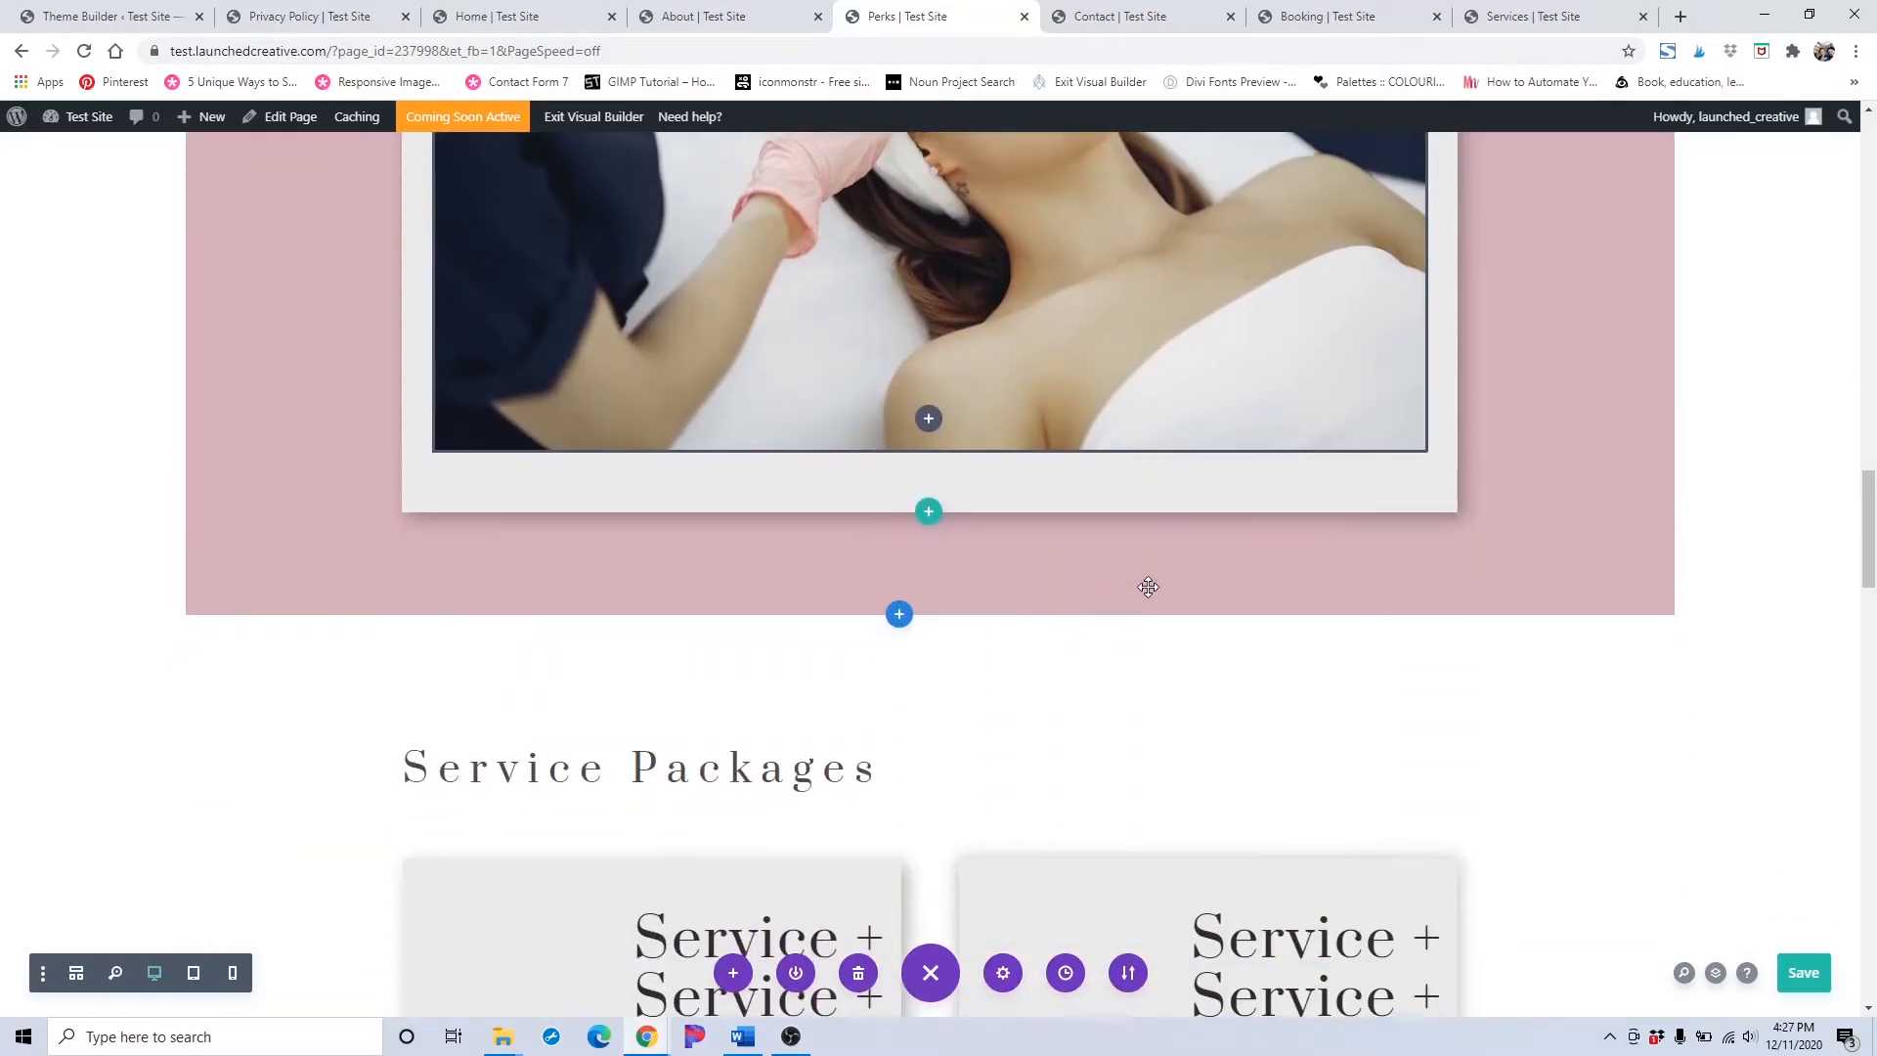
{"action": "scroll", "coordinate": [1148, 587], "scroll_direction": "down", "scroll_amount": 3}
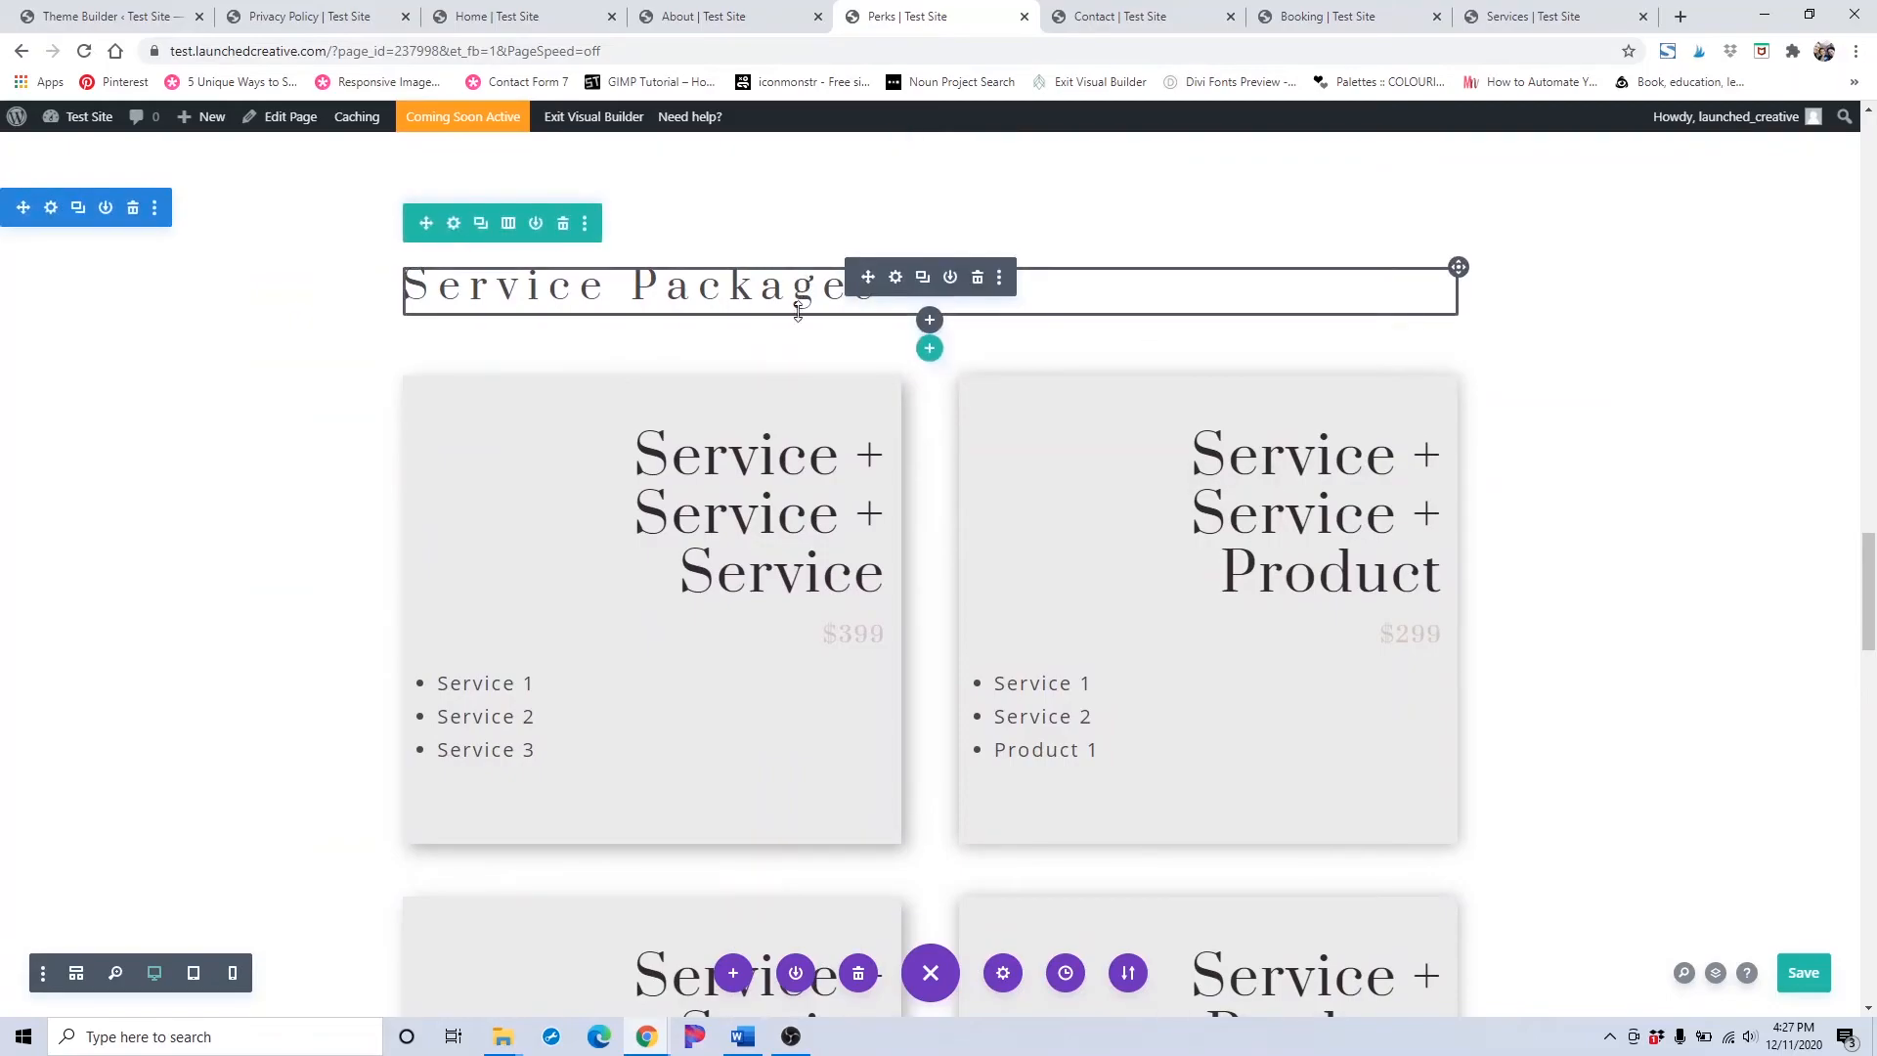
{"action": "scroll", "coordinate": [1298, 615], "scroll_direction": "down", "scroll_amount": 2}
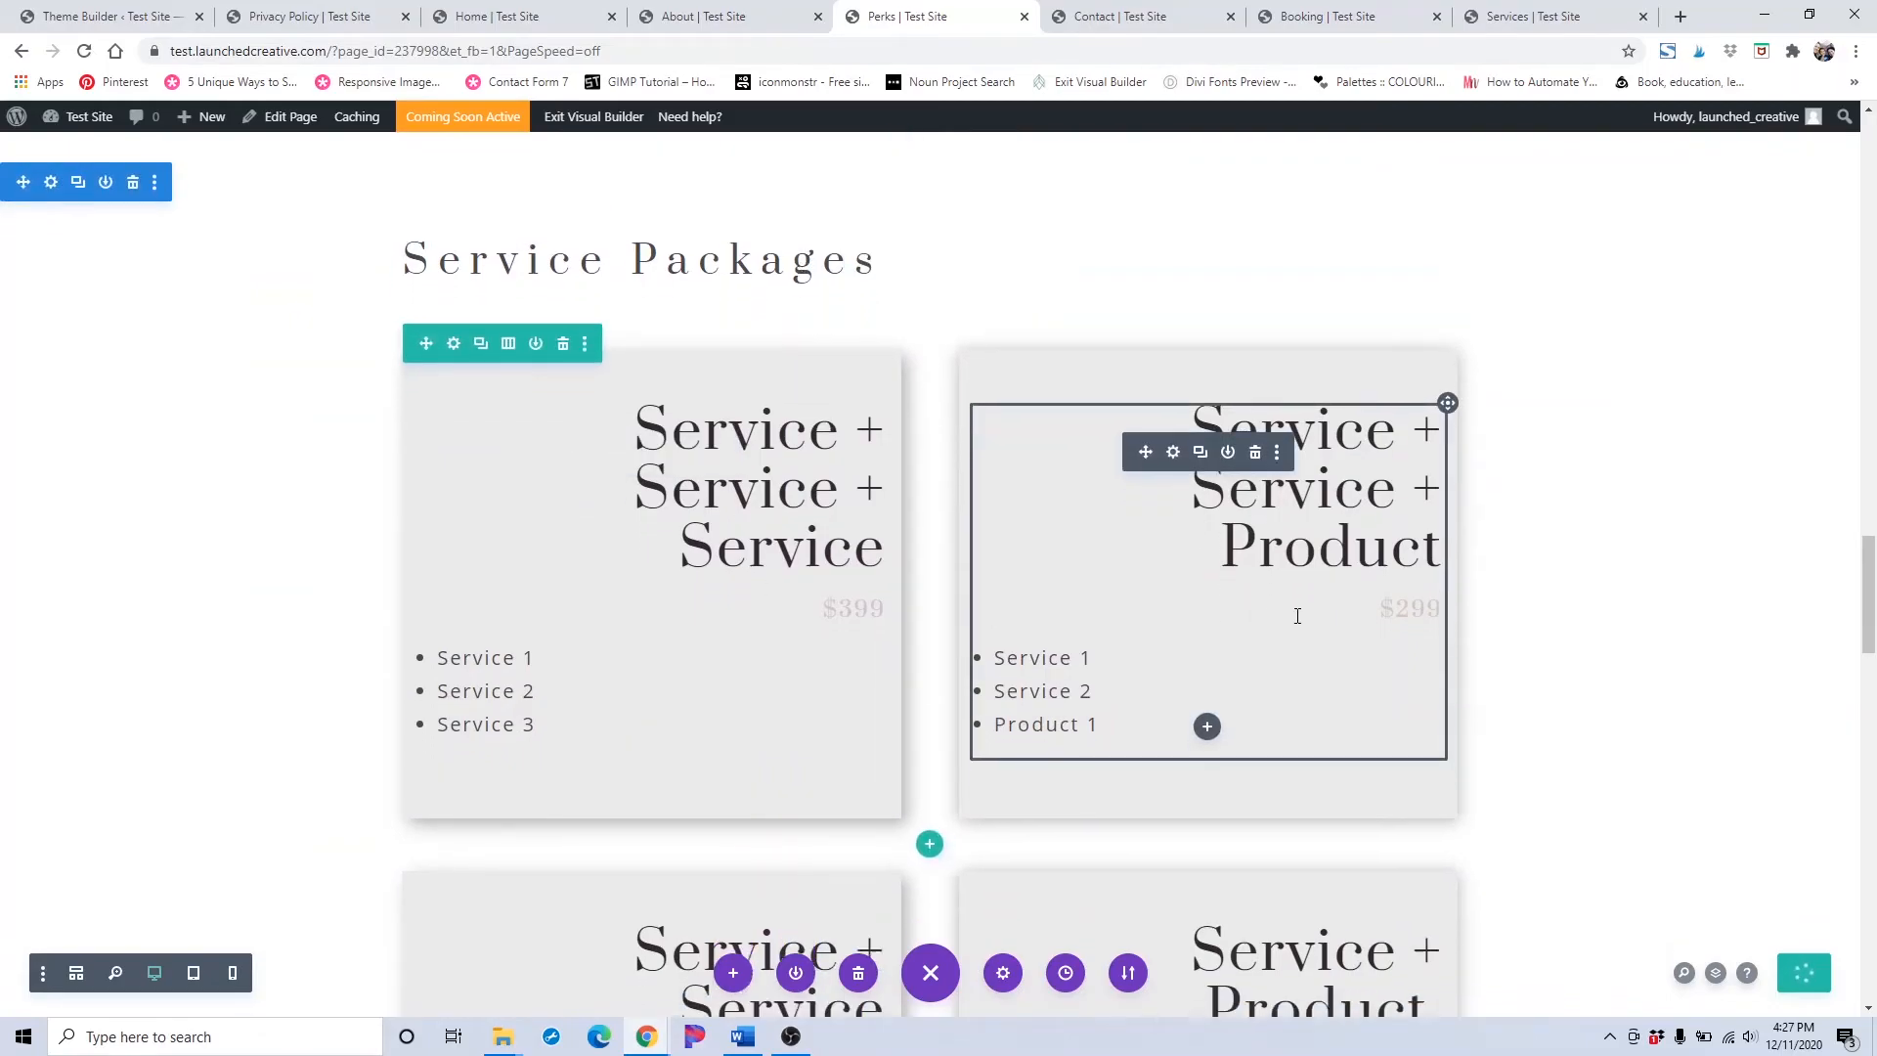
{"action": "scroll", "coordinate": [1296, 615], "scroll_direction": "up", "scroll_amount": 2}
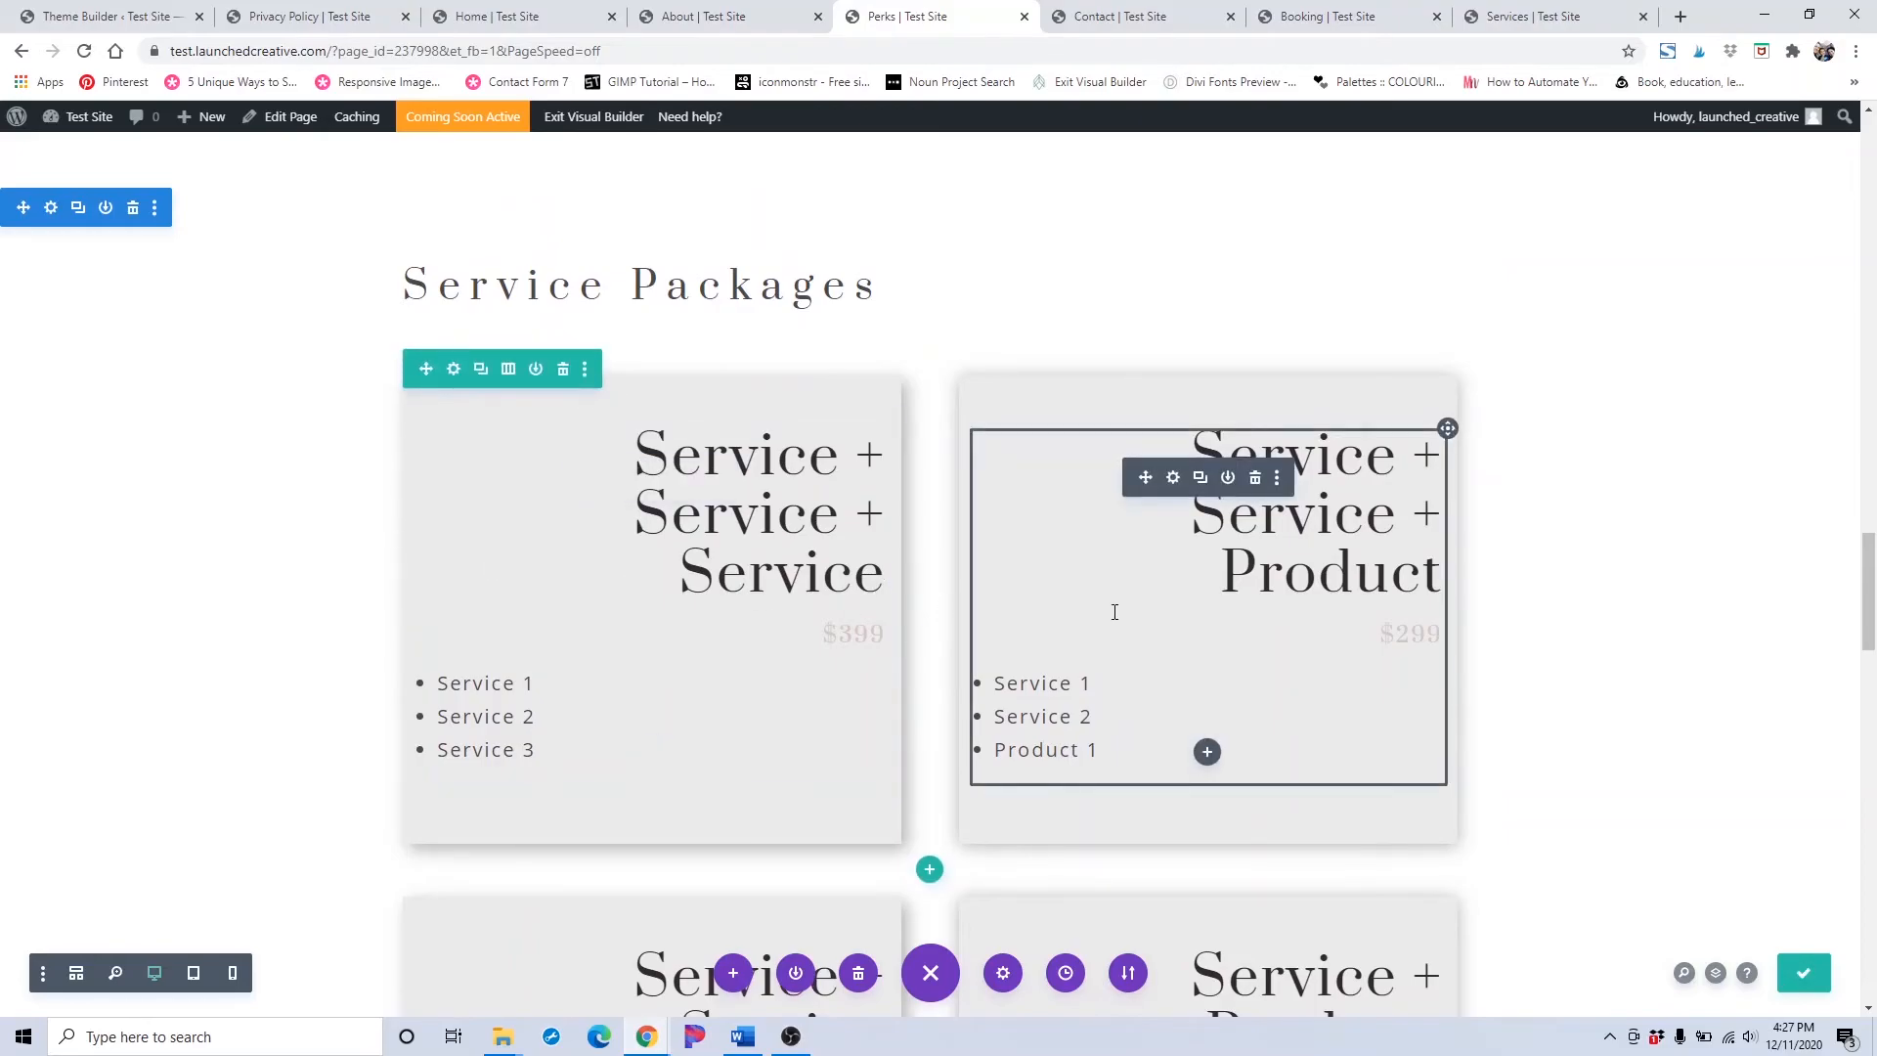
{"action": "scroll", "coordinate": [1016, 565], "scroll_direction": "down", "scroll_amount": 4}
{"action": "scroll", "coordinate": [1014, 560], "scroll_direction": "up", "scroll_amount": 6}
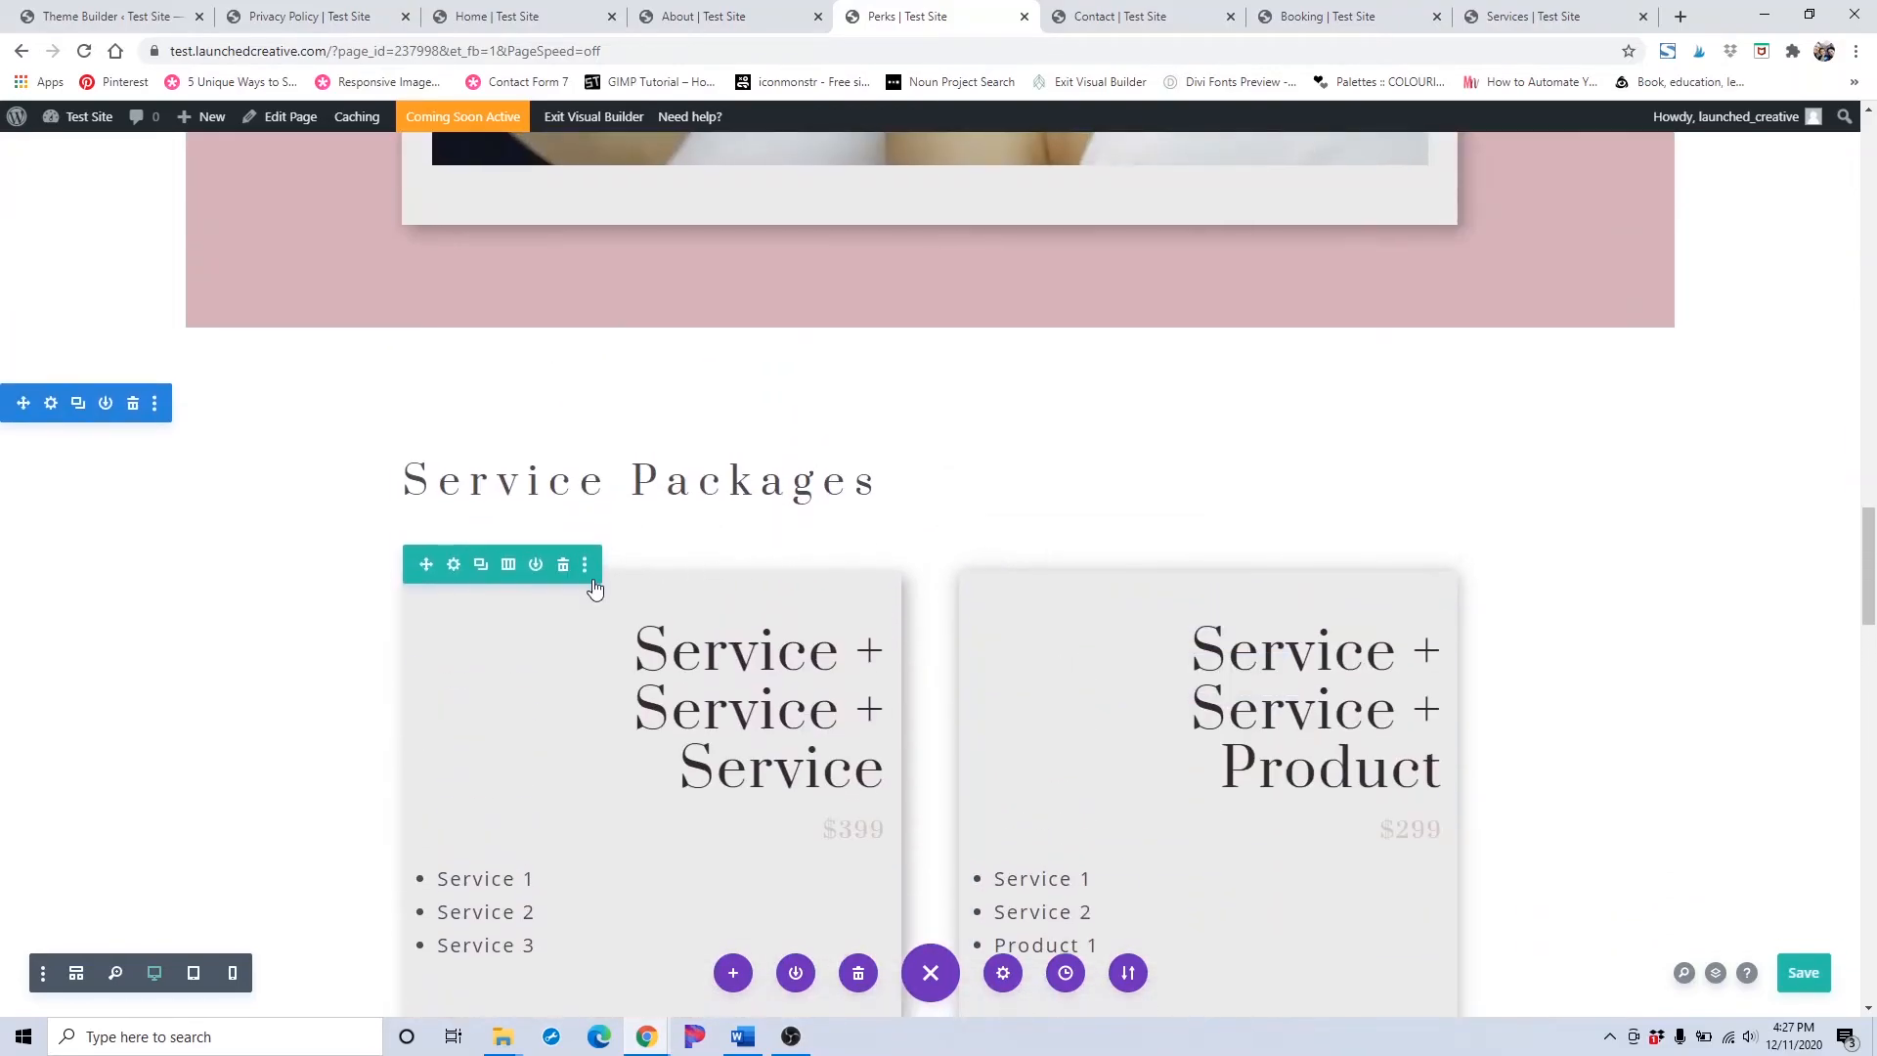
{"action": "left_click", "coordinate": [562, 567]}
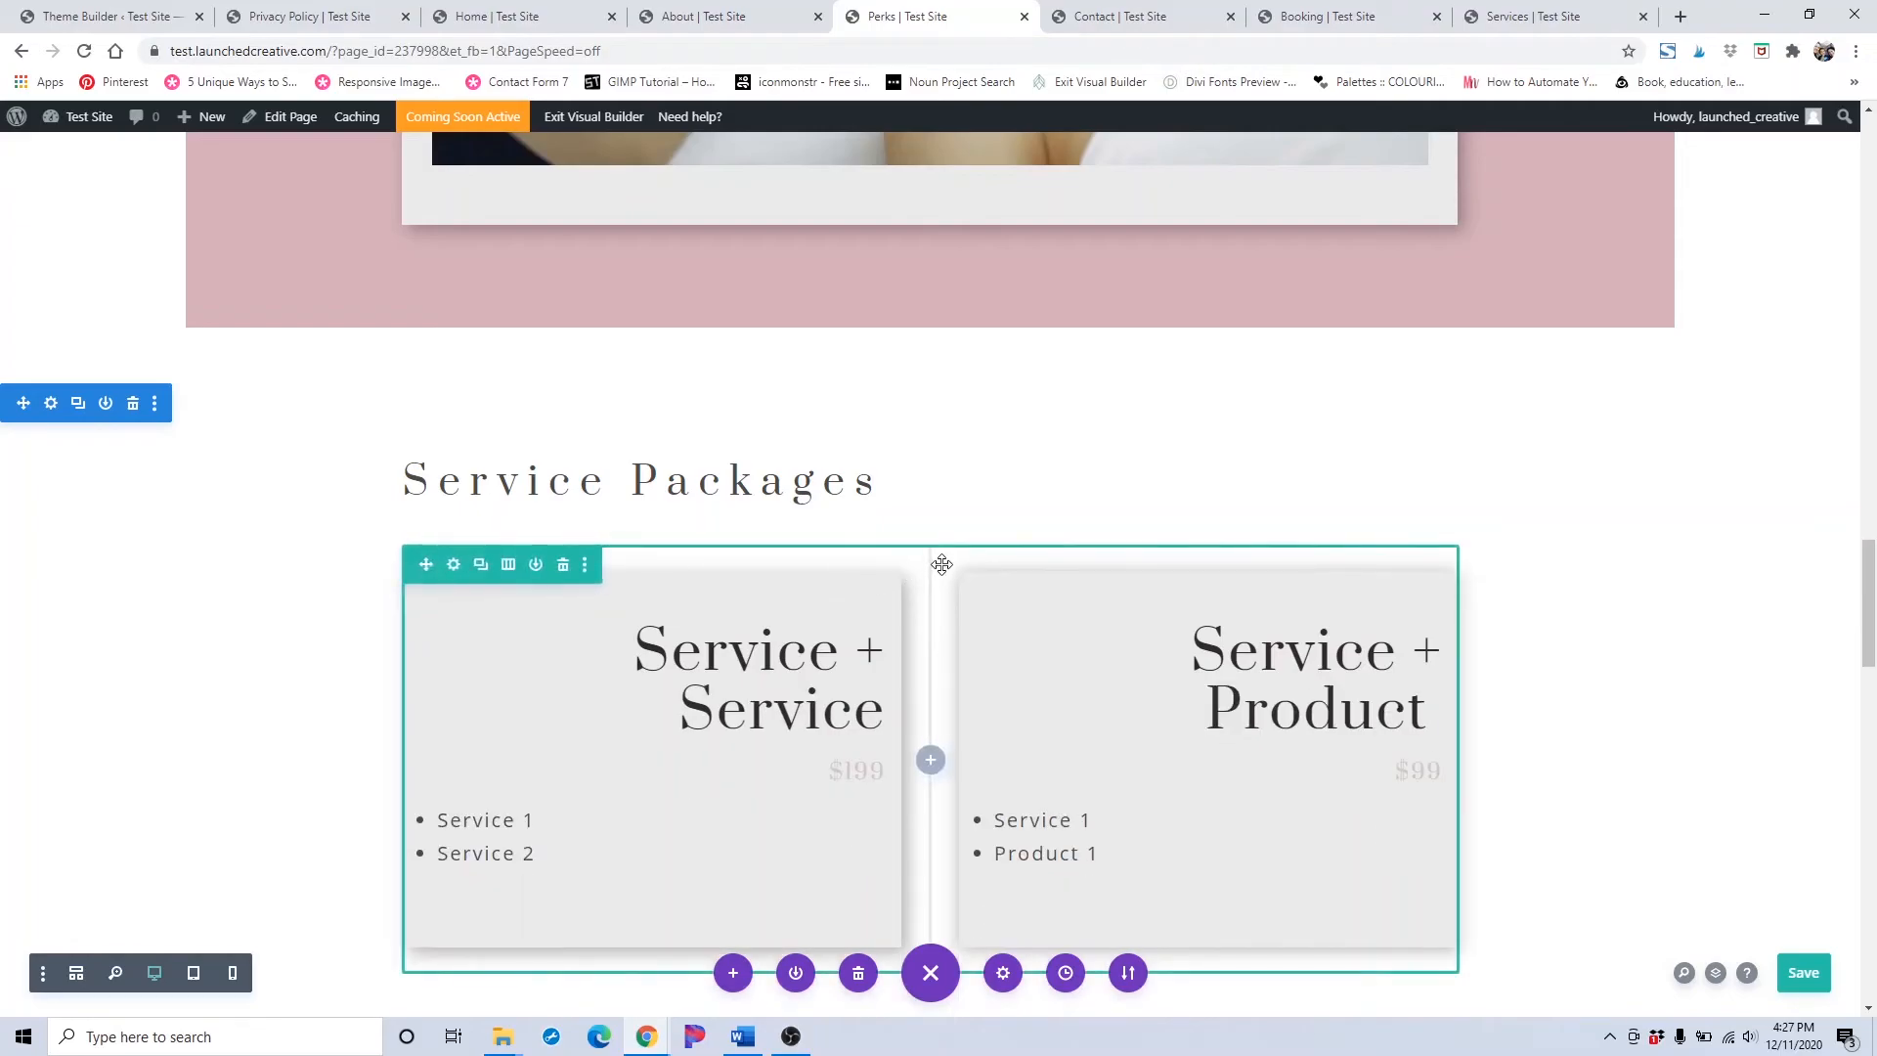
{"action": "key", "text": "ctrl+z"}
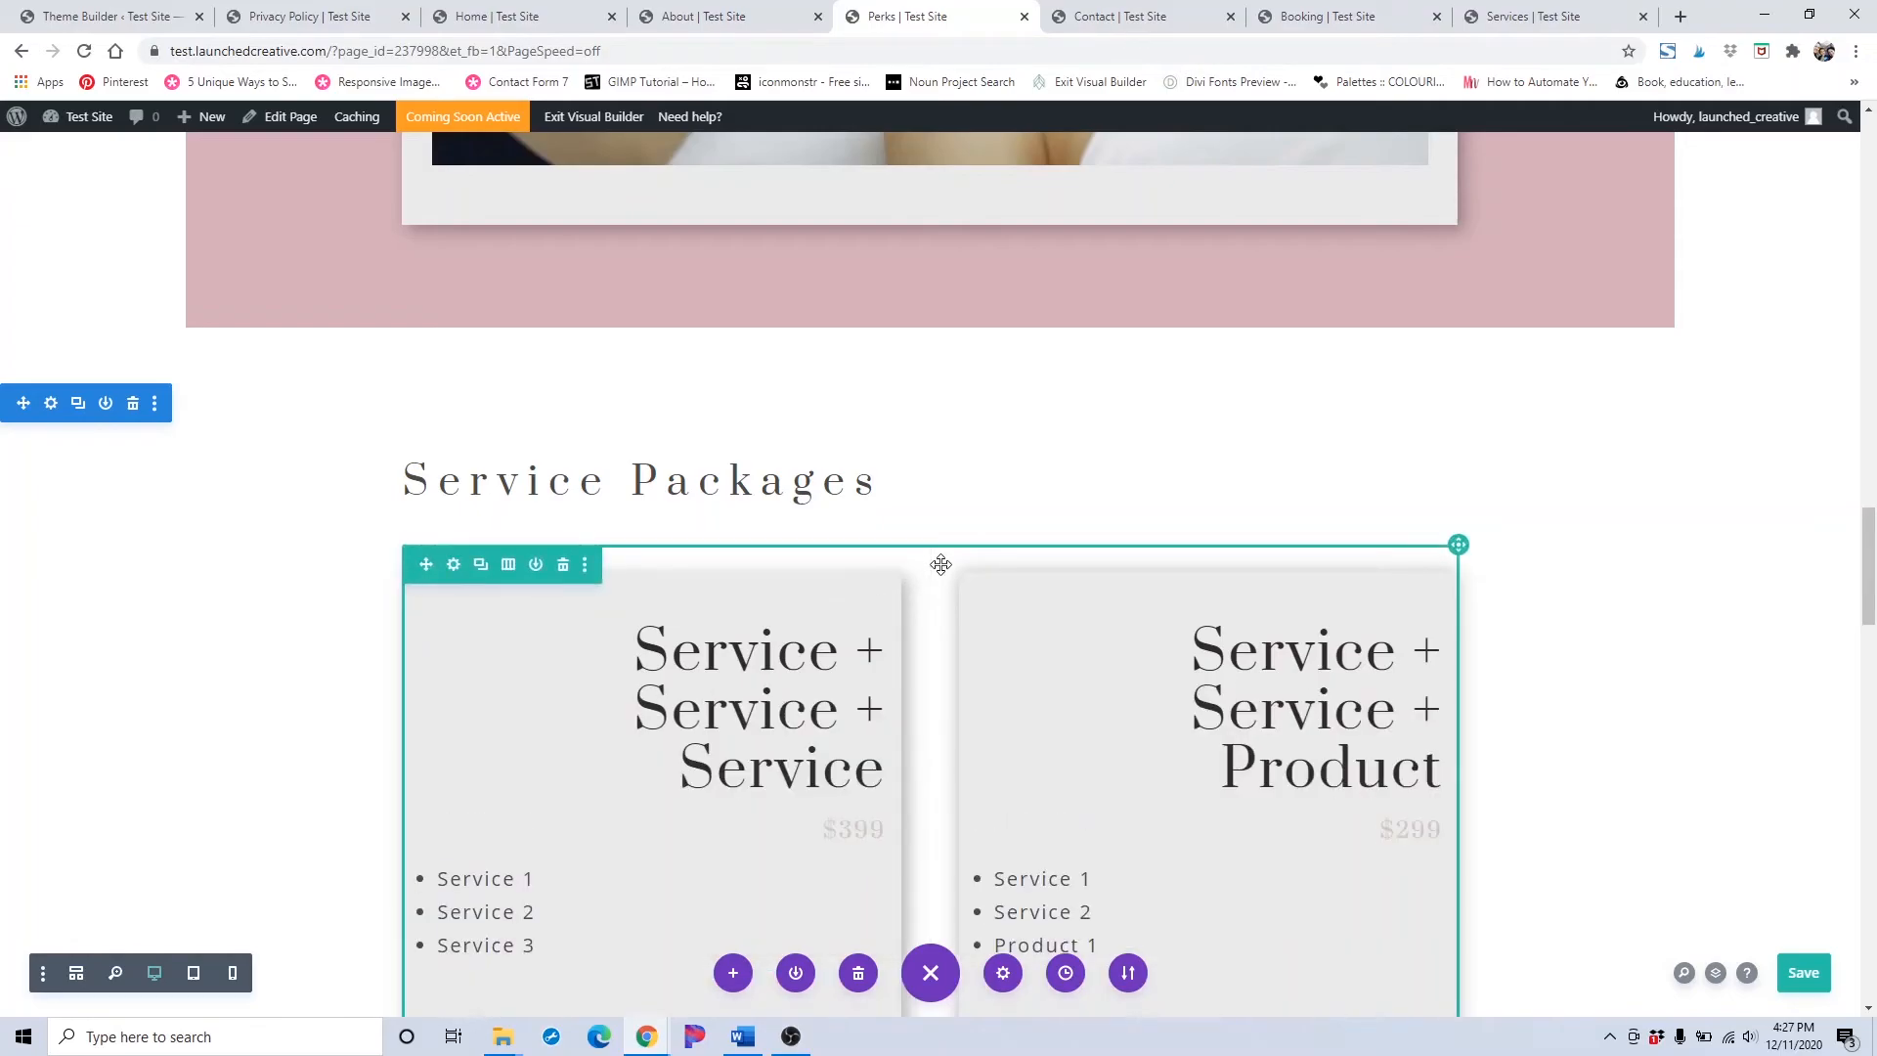
Duplicate the second Service Packages row, with the $199 and $99 cards, and delete the copy.
{"action": "scroll", "coordinate": [459, 480], "scroll_direction": "down", "scroll_amount": 4}
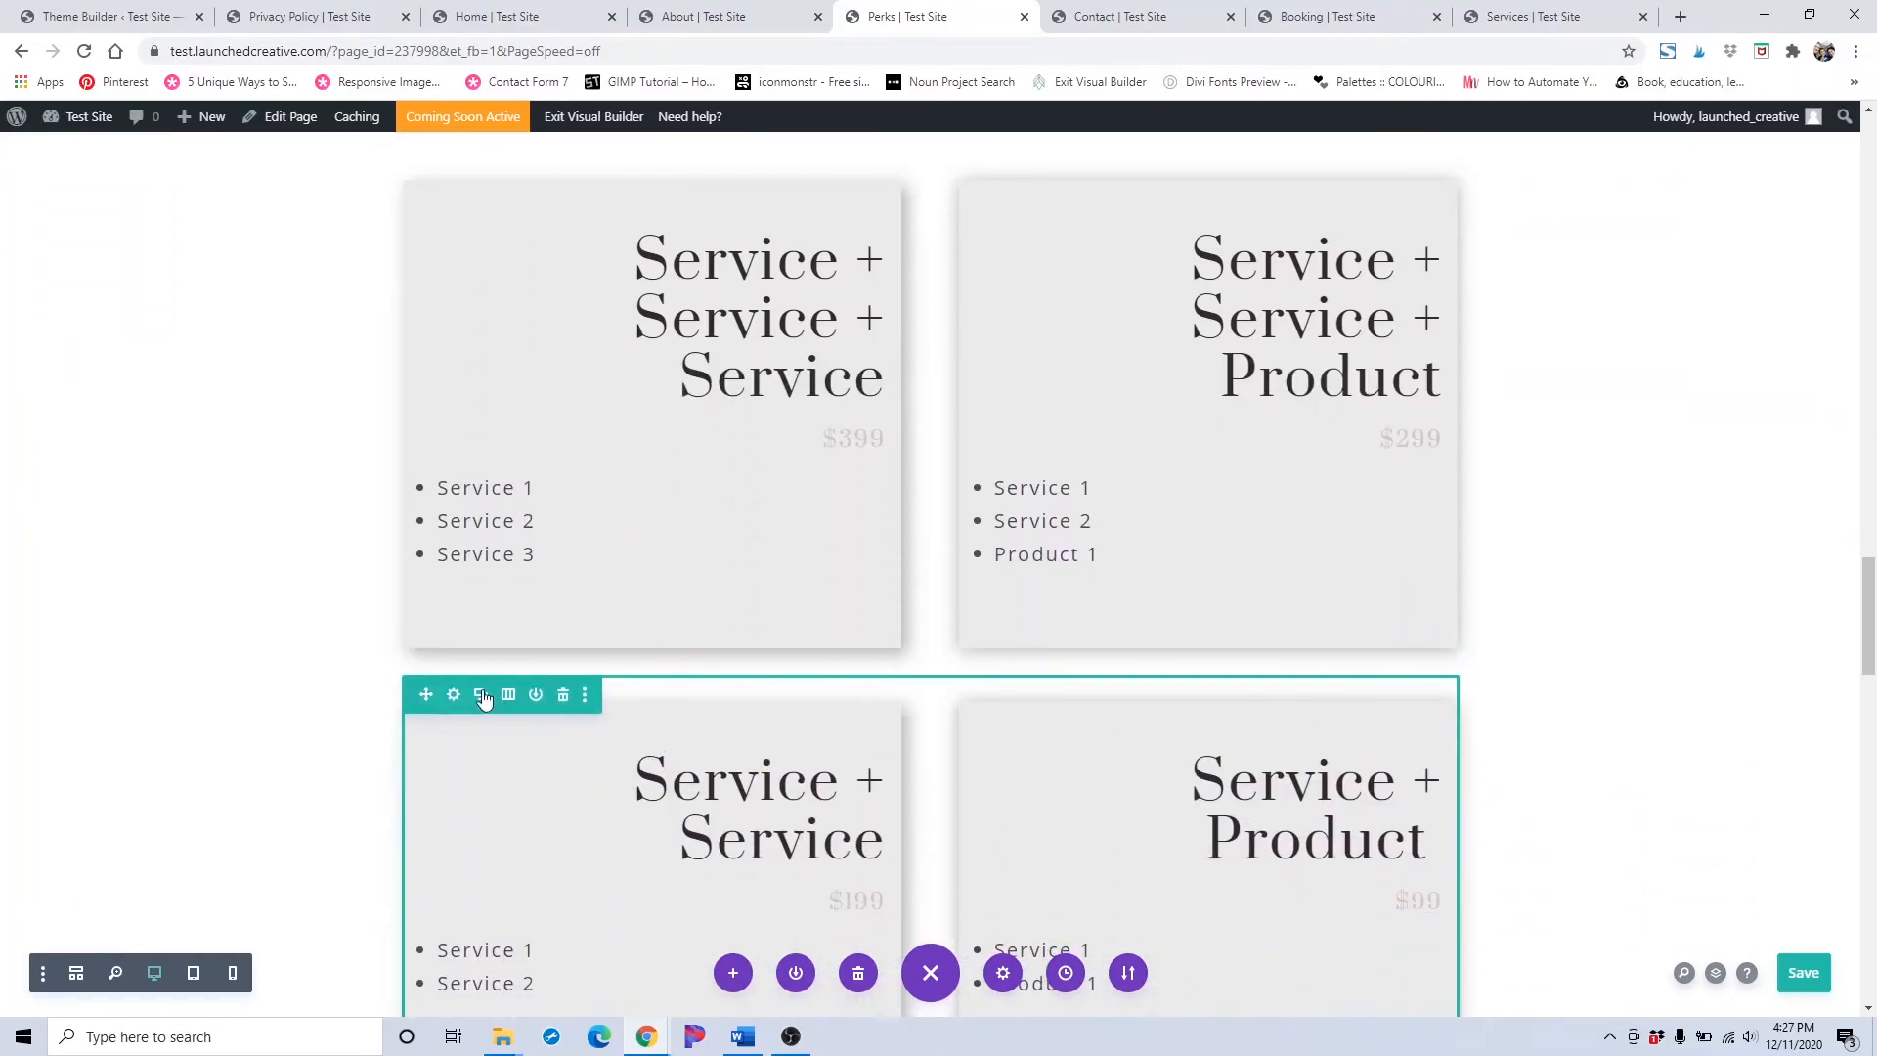
{"action": "scroll", "coordinate": [482, 685], "scroll_direction": "down", "scroll_amount": 1}
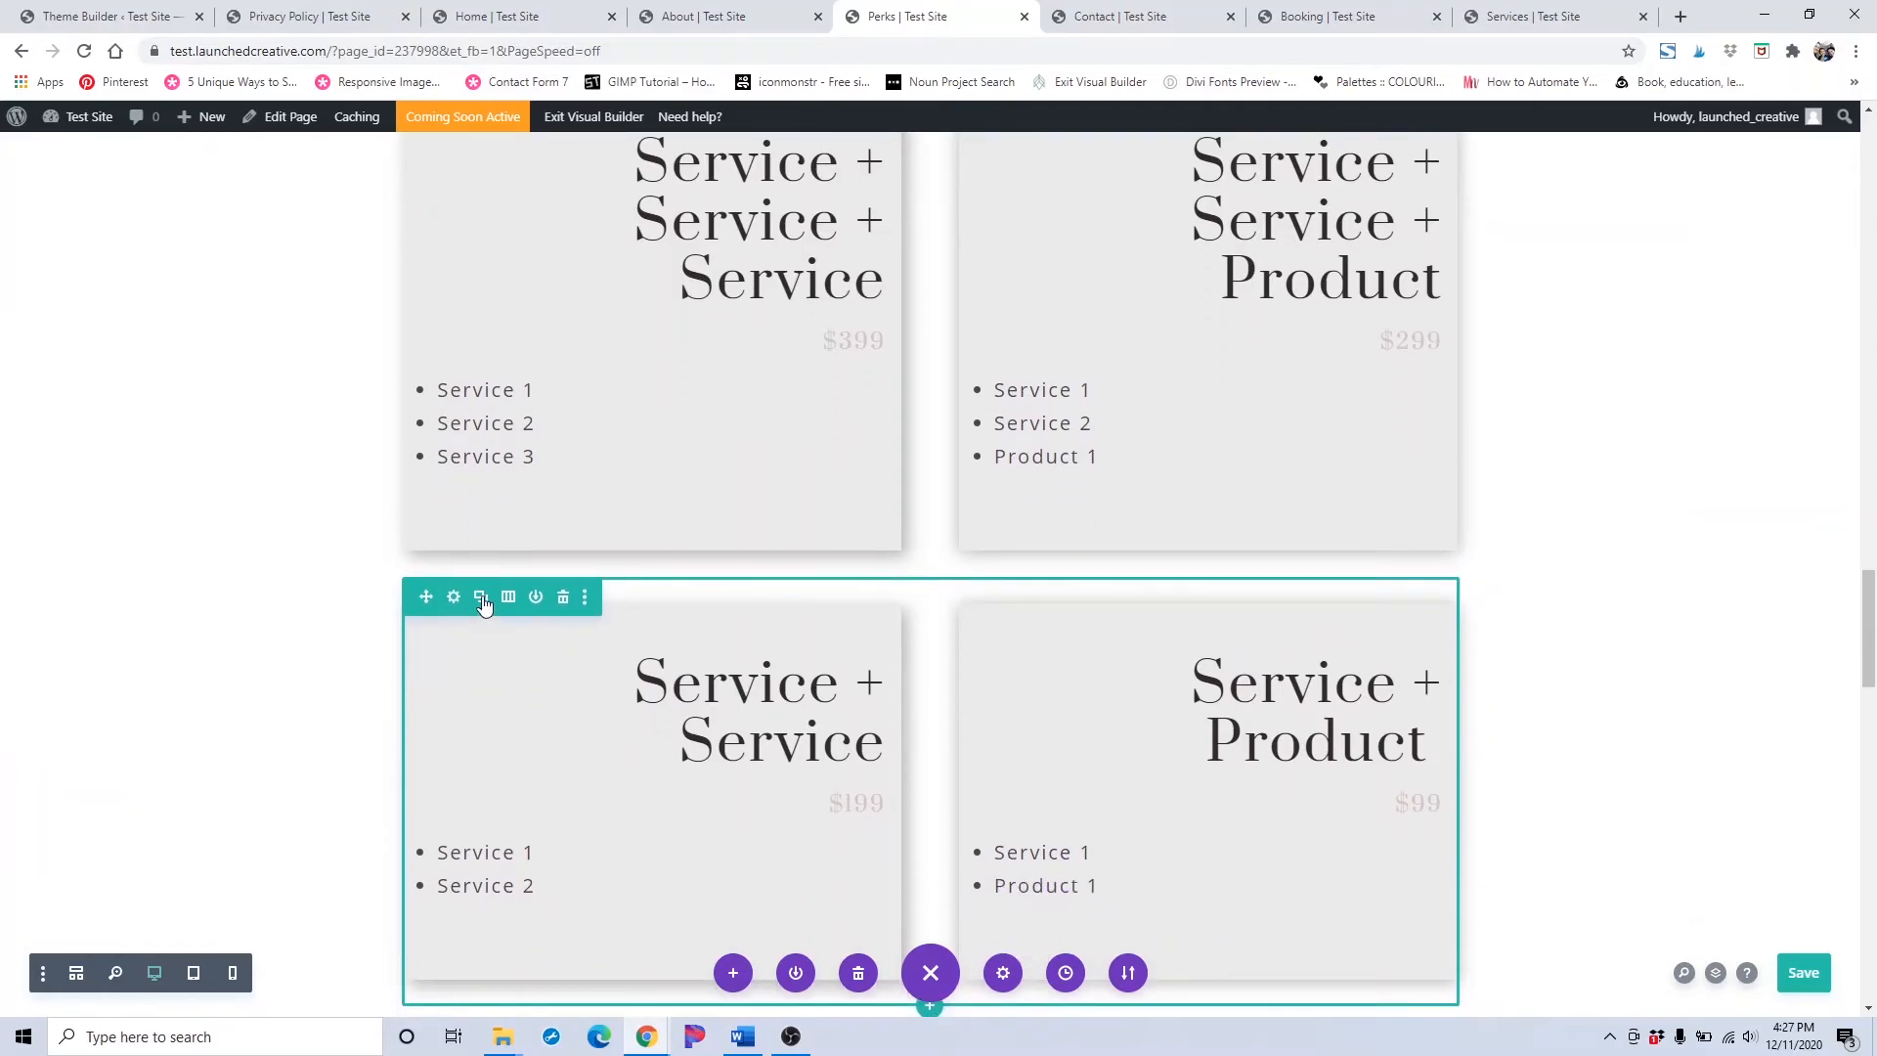
{"action": "left_click", "coordinate": [480, 598]}
{"action": "scroll", "coordinate": [724, 601], "scroll_direction": "down", "scroll_amount": 7}
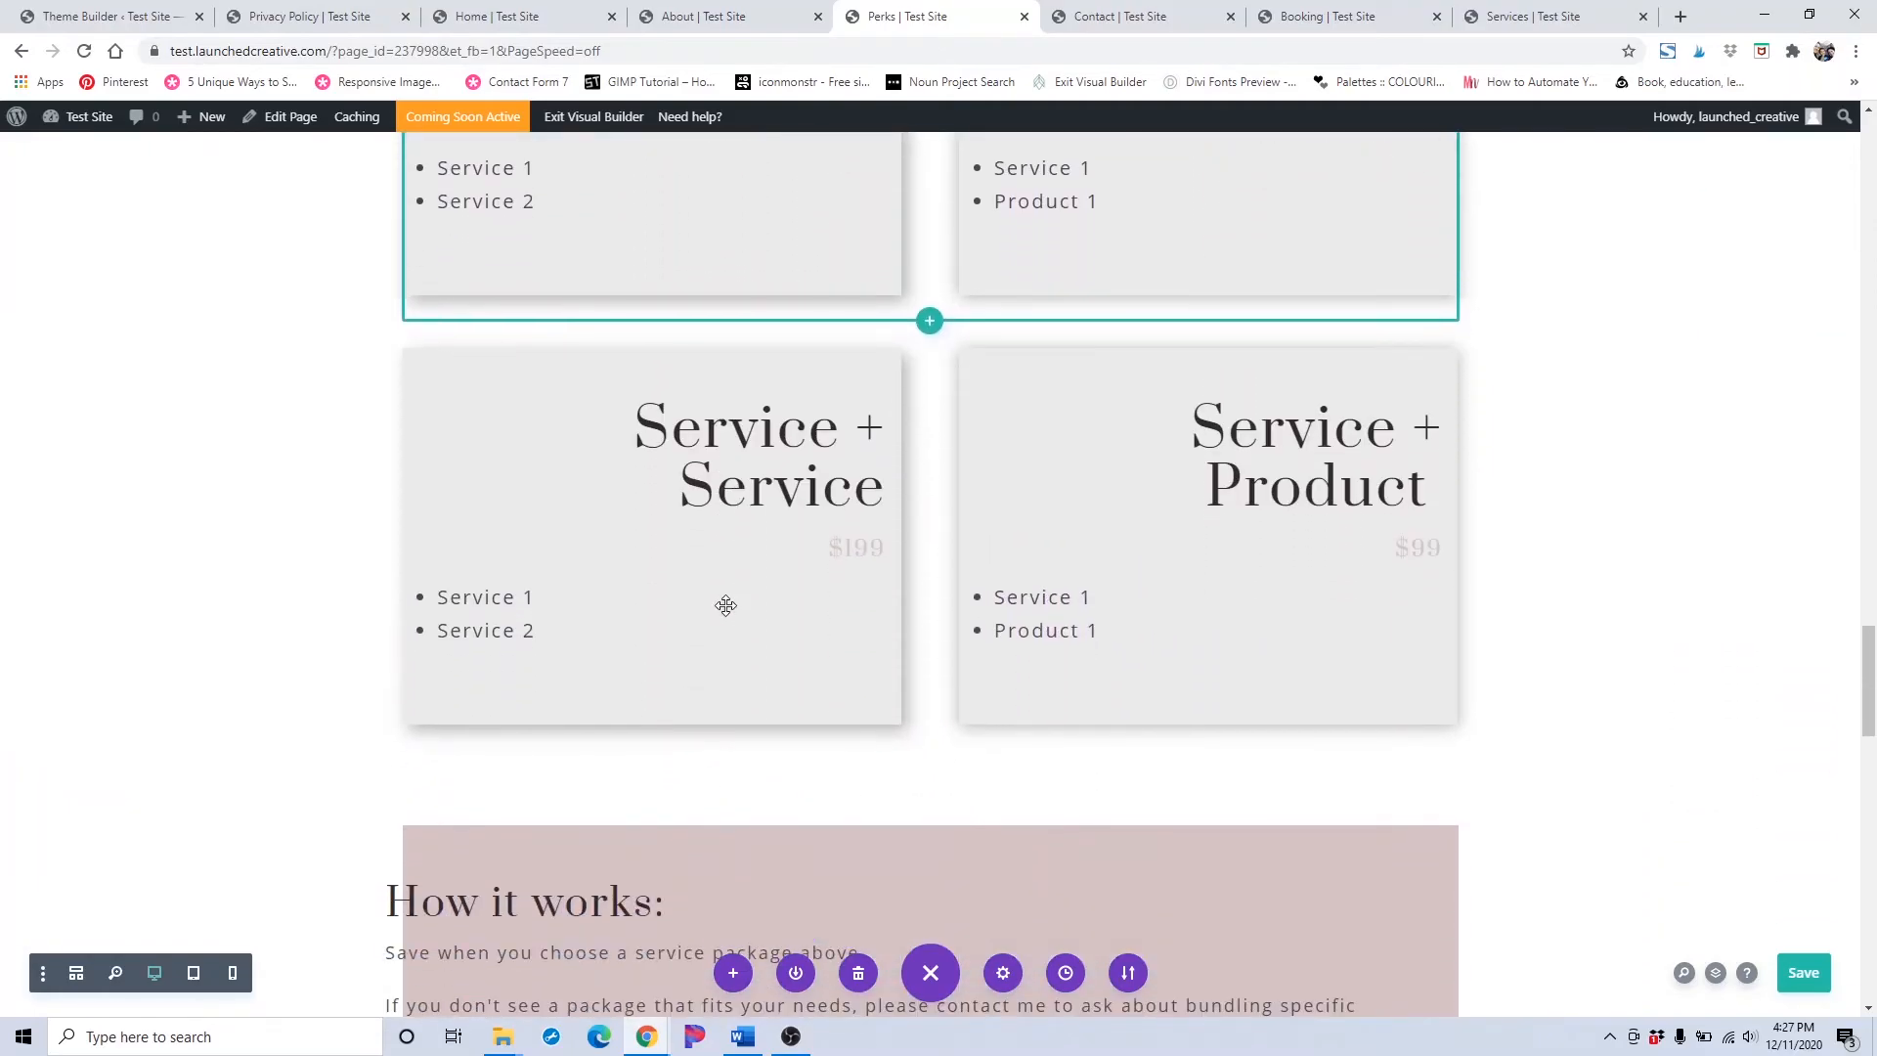
{"action": "scroll", "coordinate": [725, 605], "scroll_direction": "up", "scroll_amount": 1}
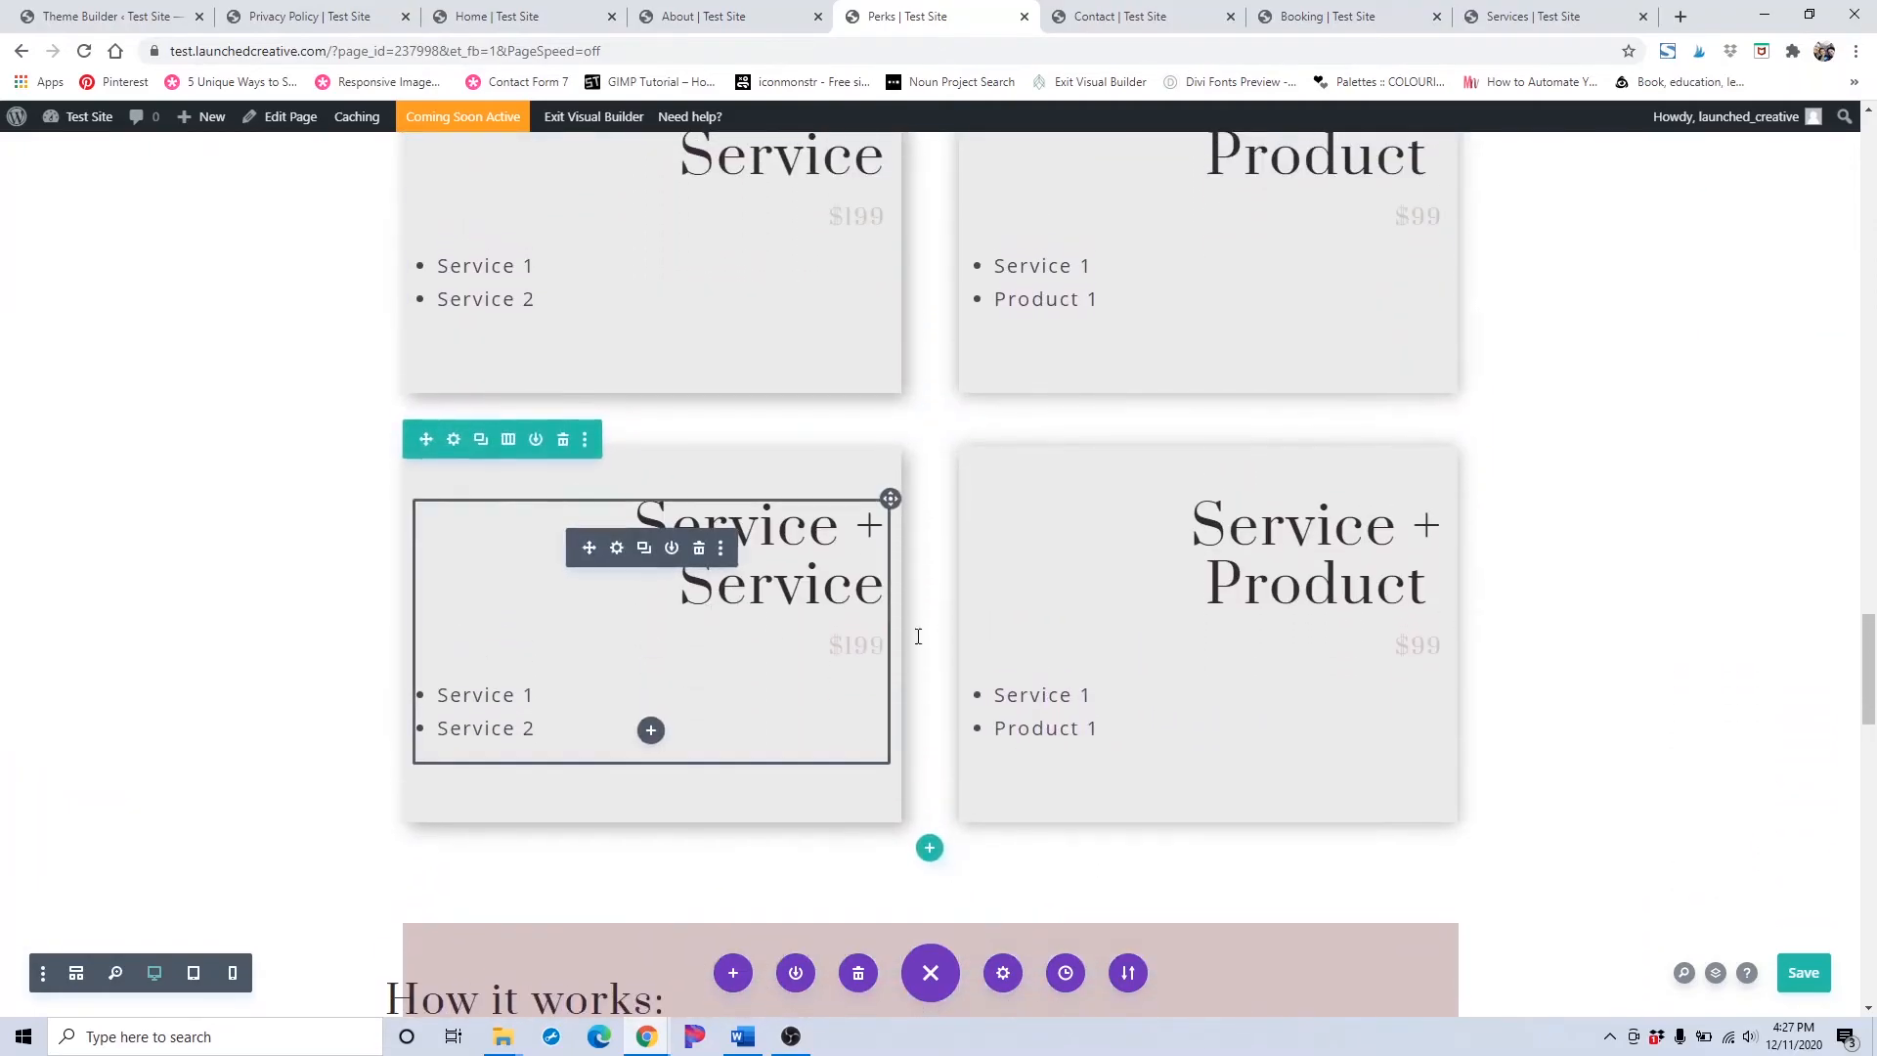
{"action": "left_click", "coordinate": [563, 440]}
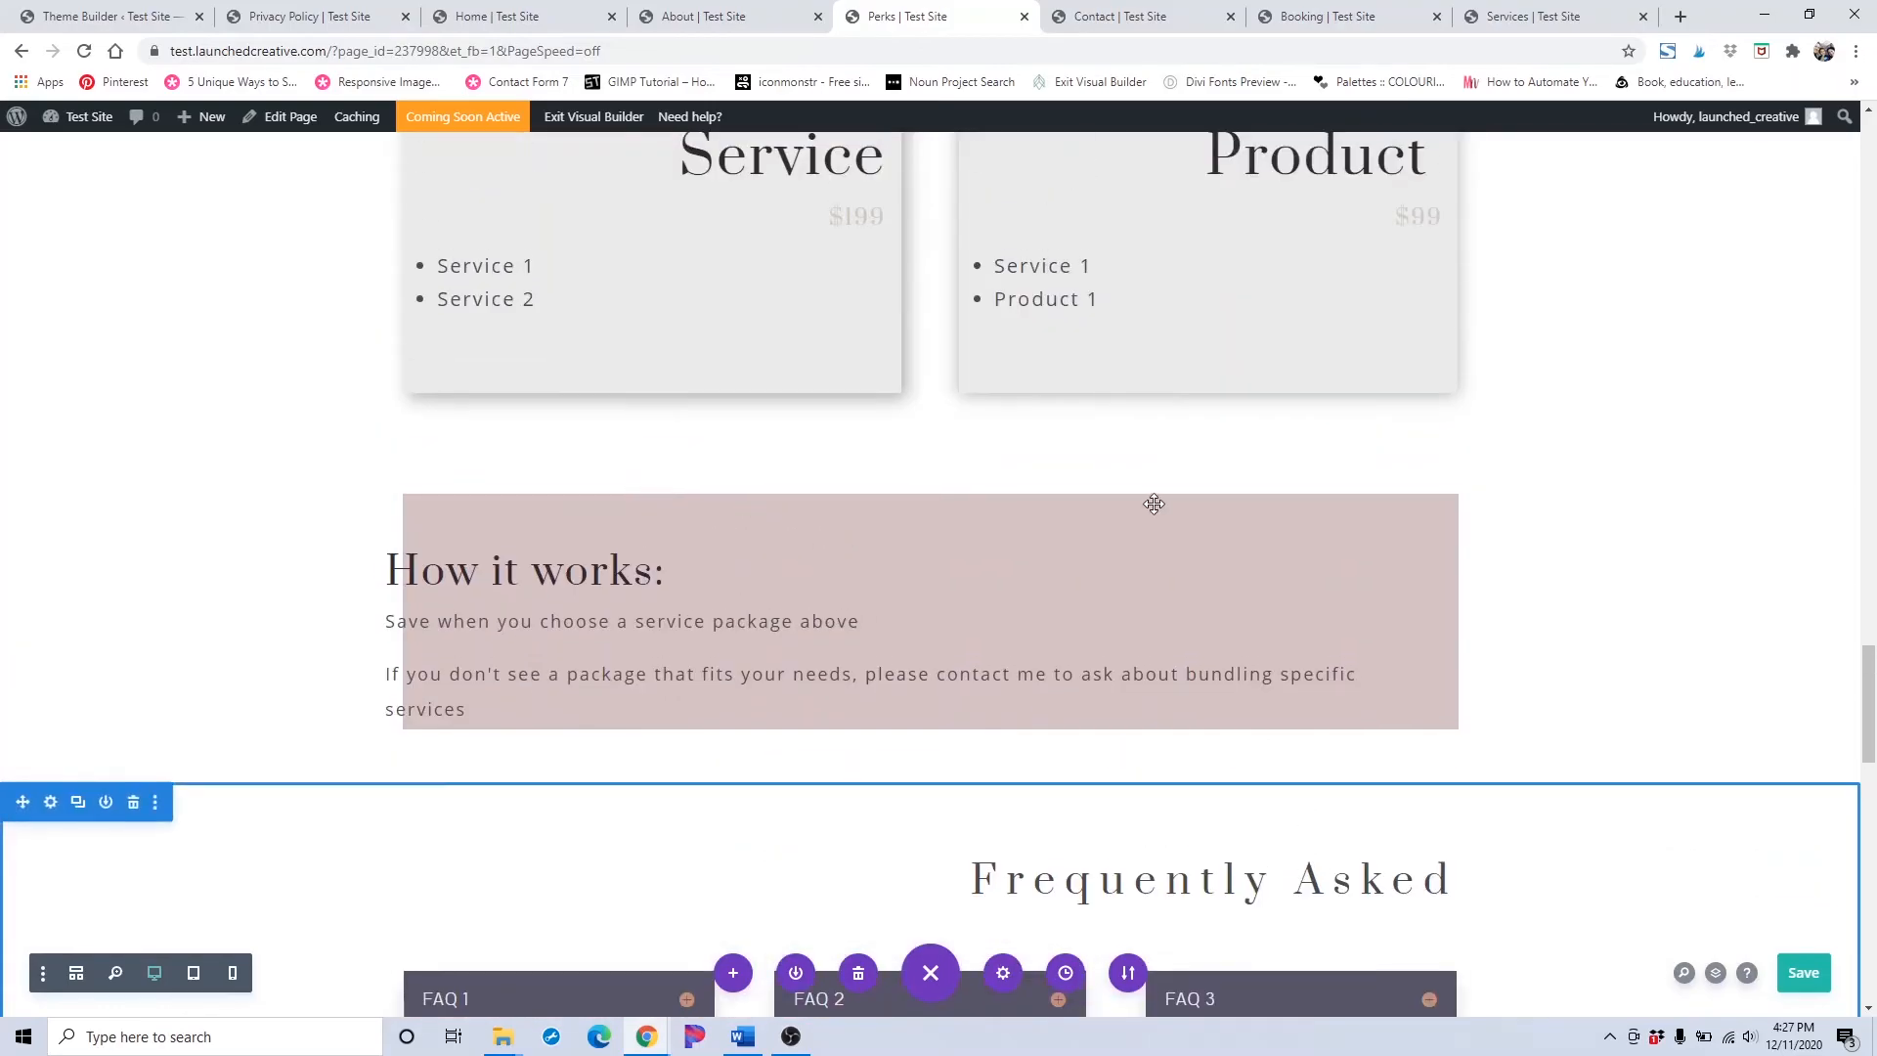
Check the title and body text in the FAQ 1 toggle's settings and close them.
{"action": "scroll", "coordinate": [1341, 629], "scroll_direction": "down", "scroll_amount": 4}
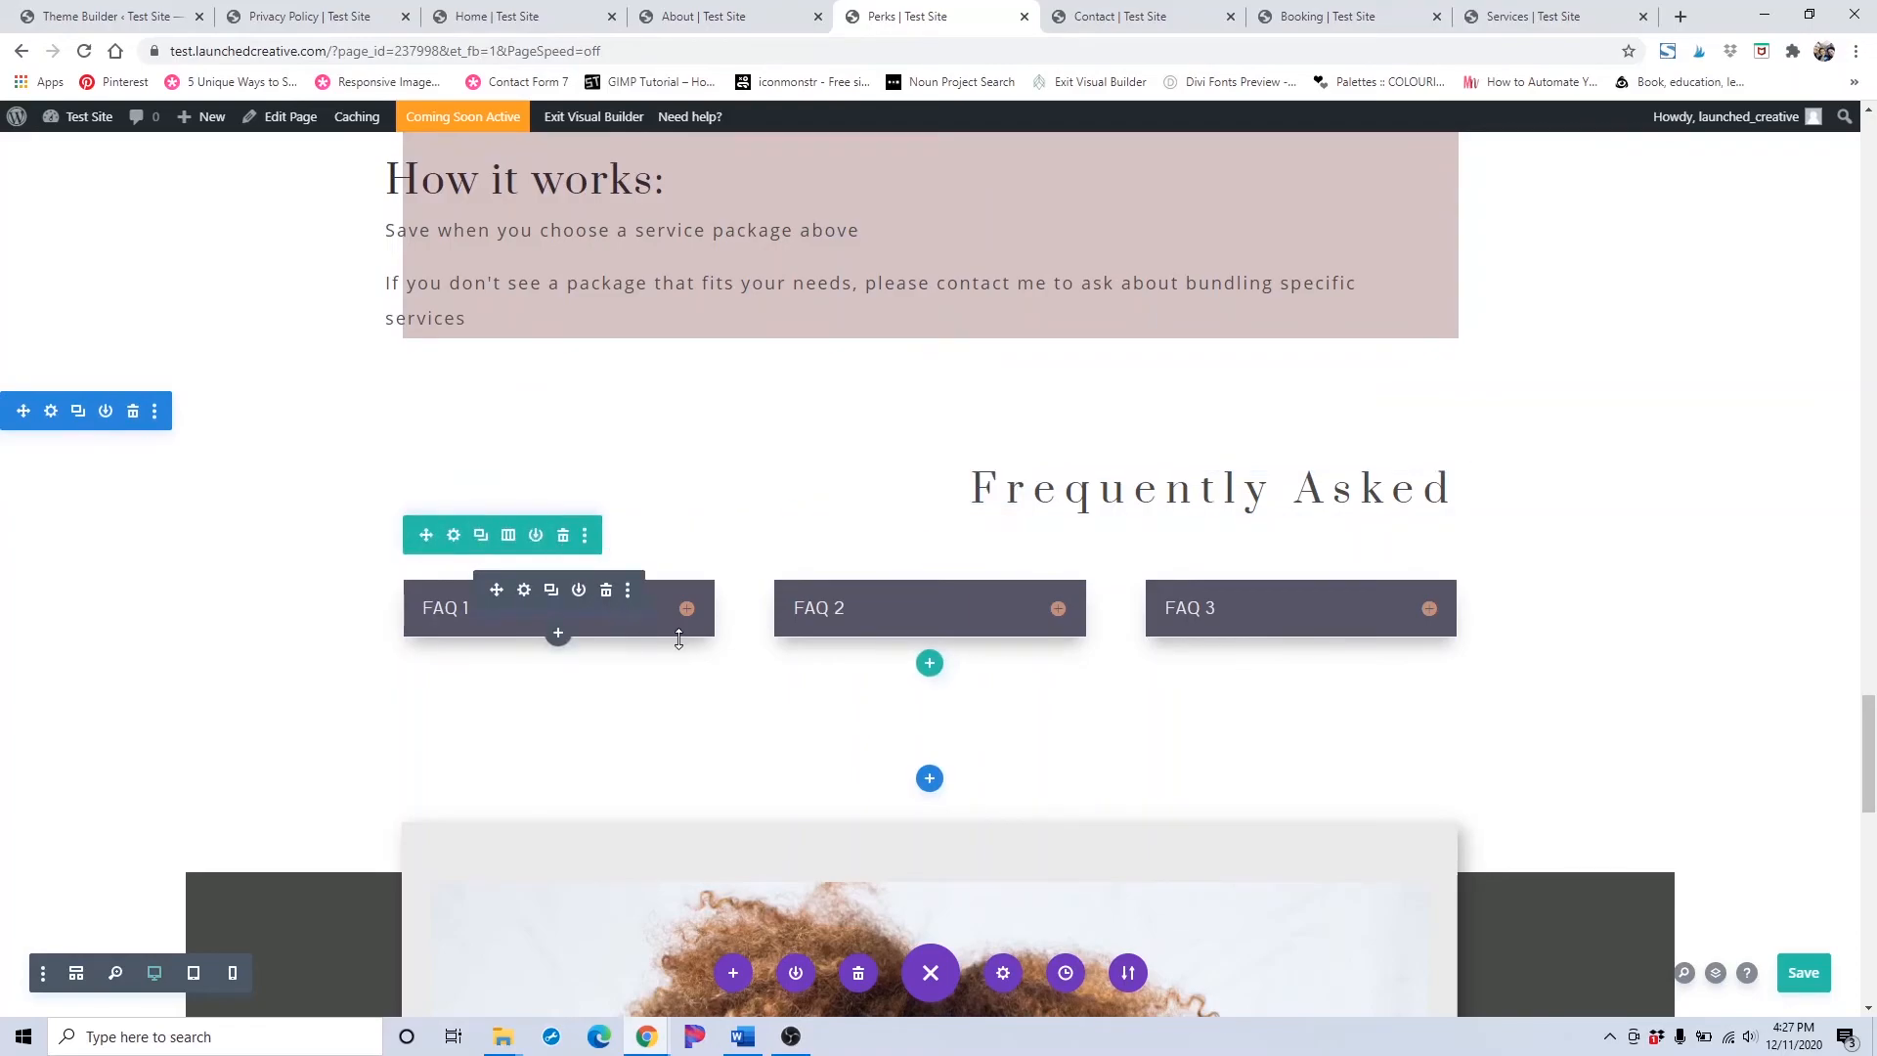
{"action": "left_click", "coordinate": [524, 592]}
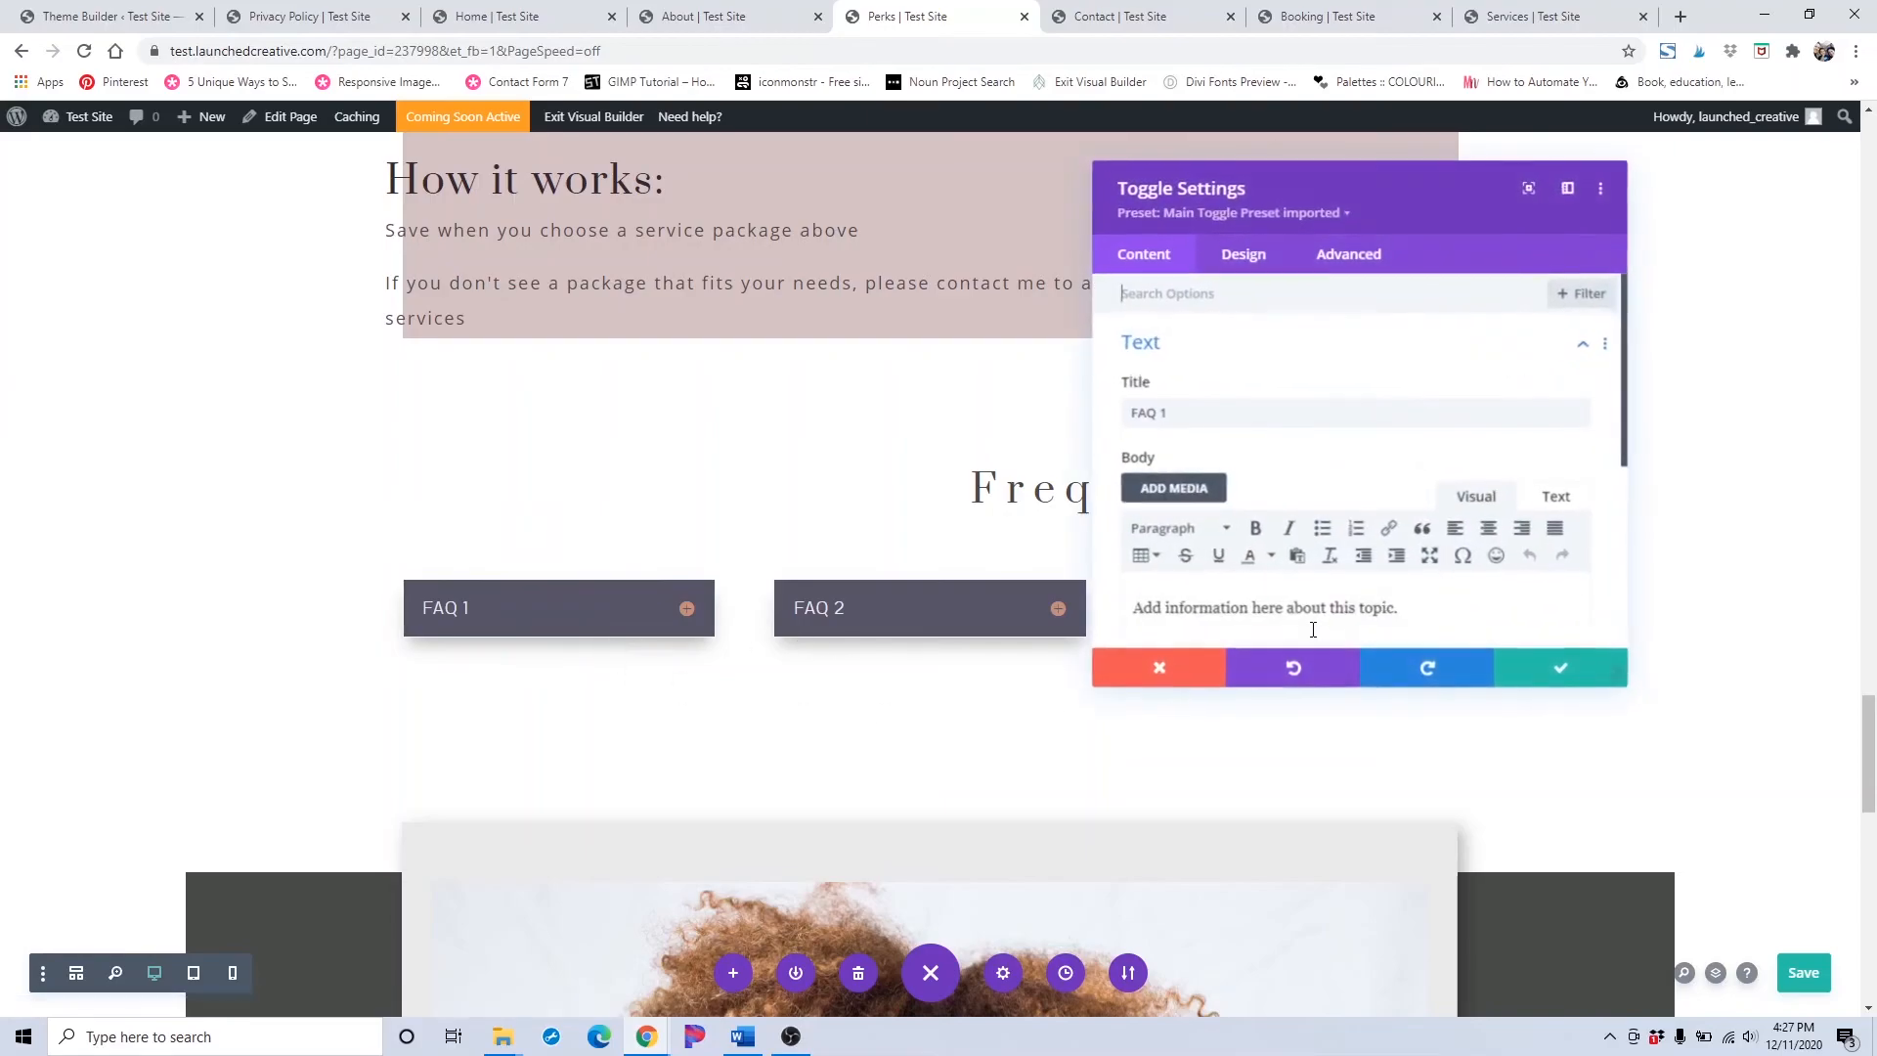
{"action": "left_click", "coordinate": [1562, 669]}
Check the Ready For Results section below the FAQs and save the Perks page.
{"action": "scroll", "coordinate": [1451, 654], "scroll_direction": "down", "scroll_amount": 10}
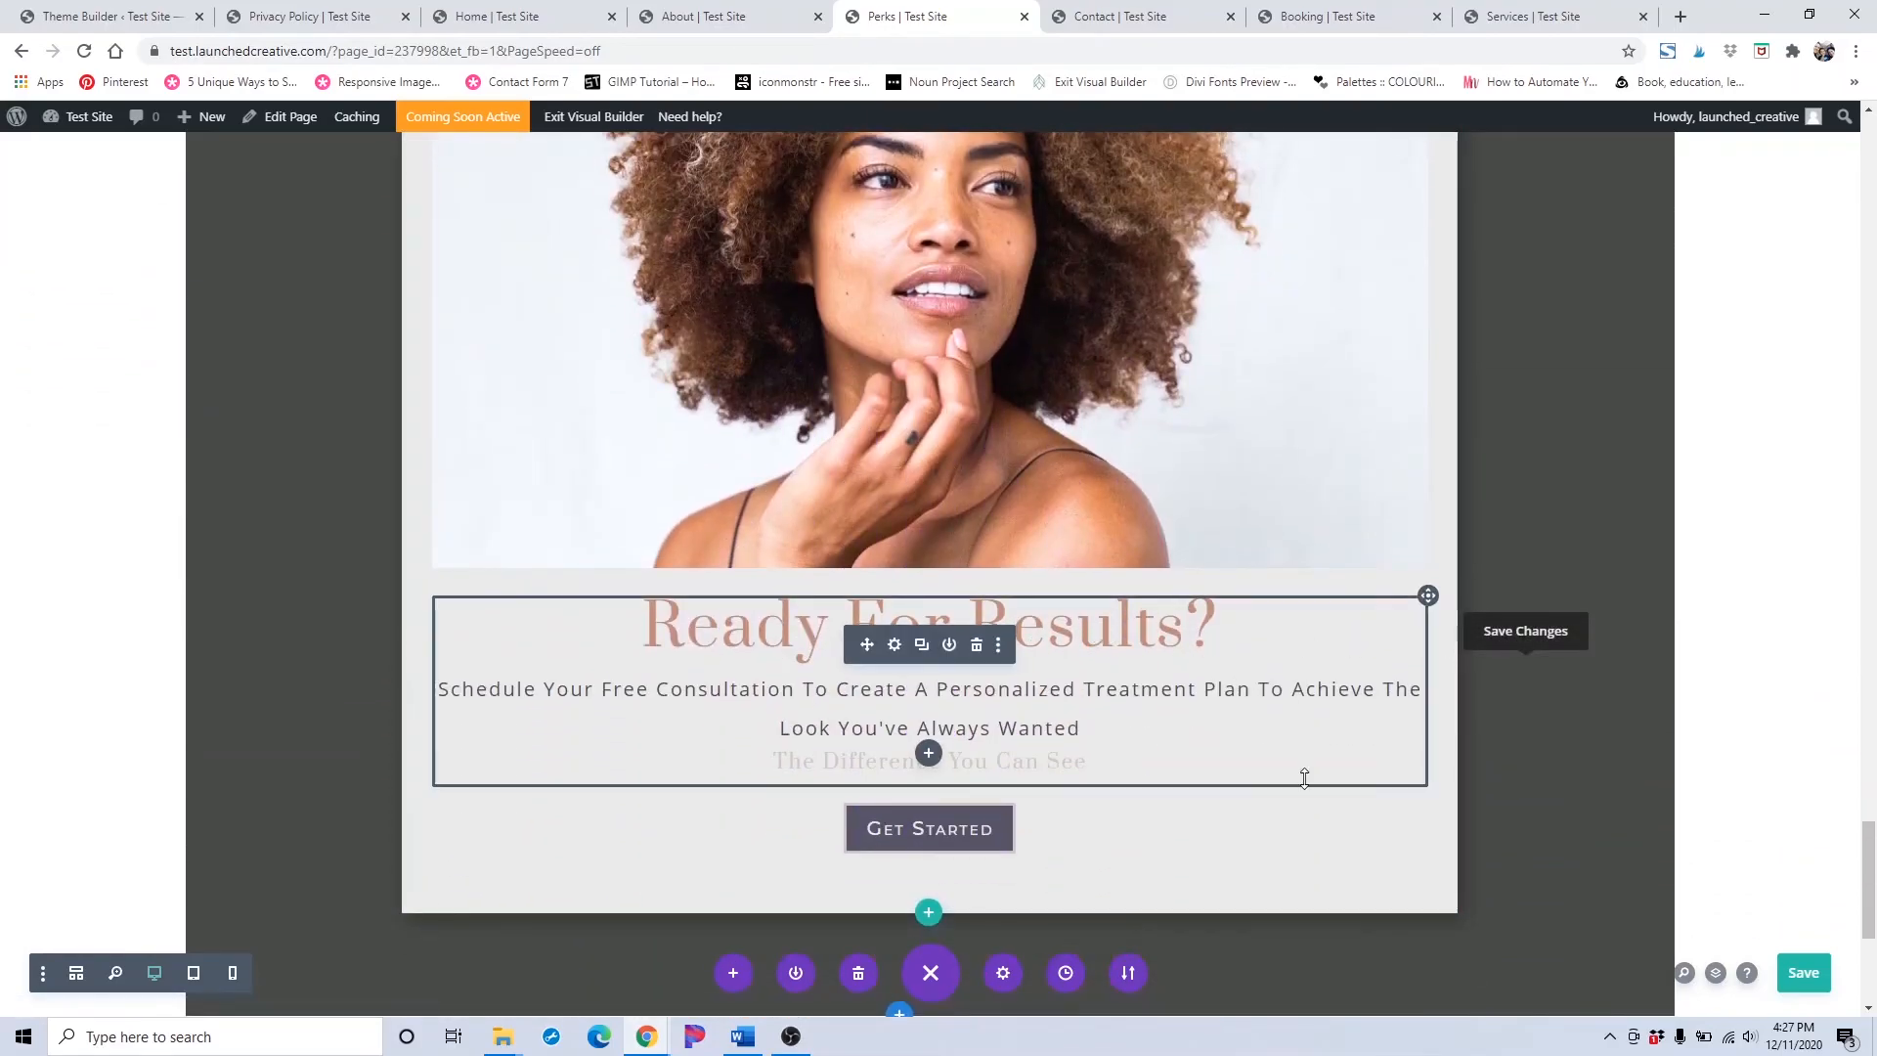
{"action": "scroll", "coordinate": [1304, 775], "scroll_direction": "down", "scroll_amount": 3}
{"action": "scroll", "coordinate": [1330, 789], "scroll_direction": "up", "scroll_amount": 7}
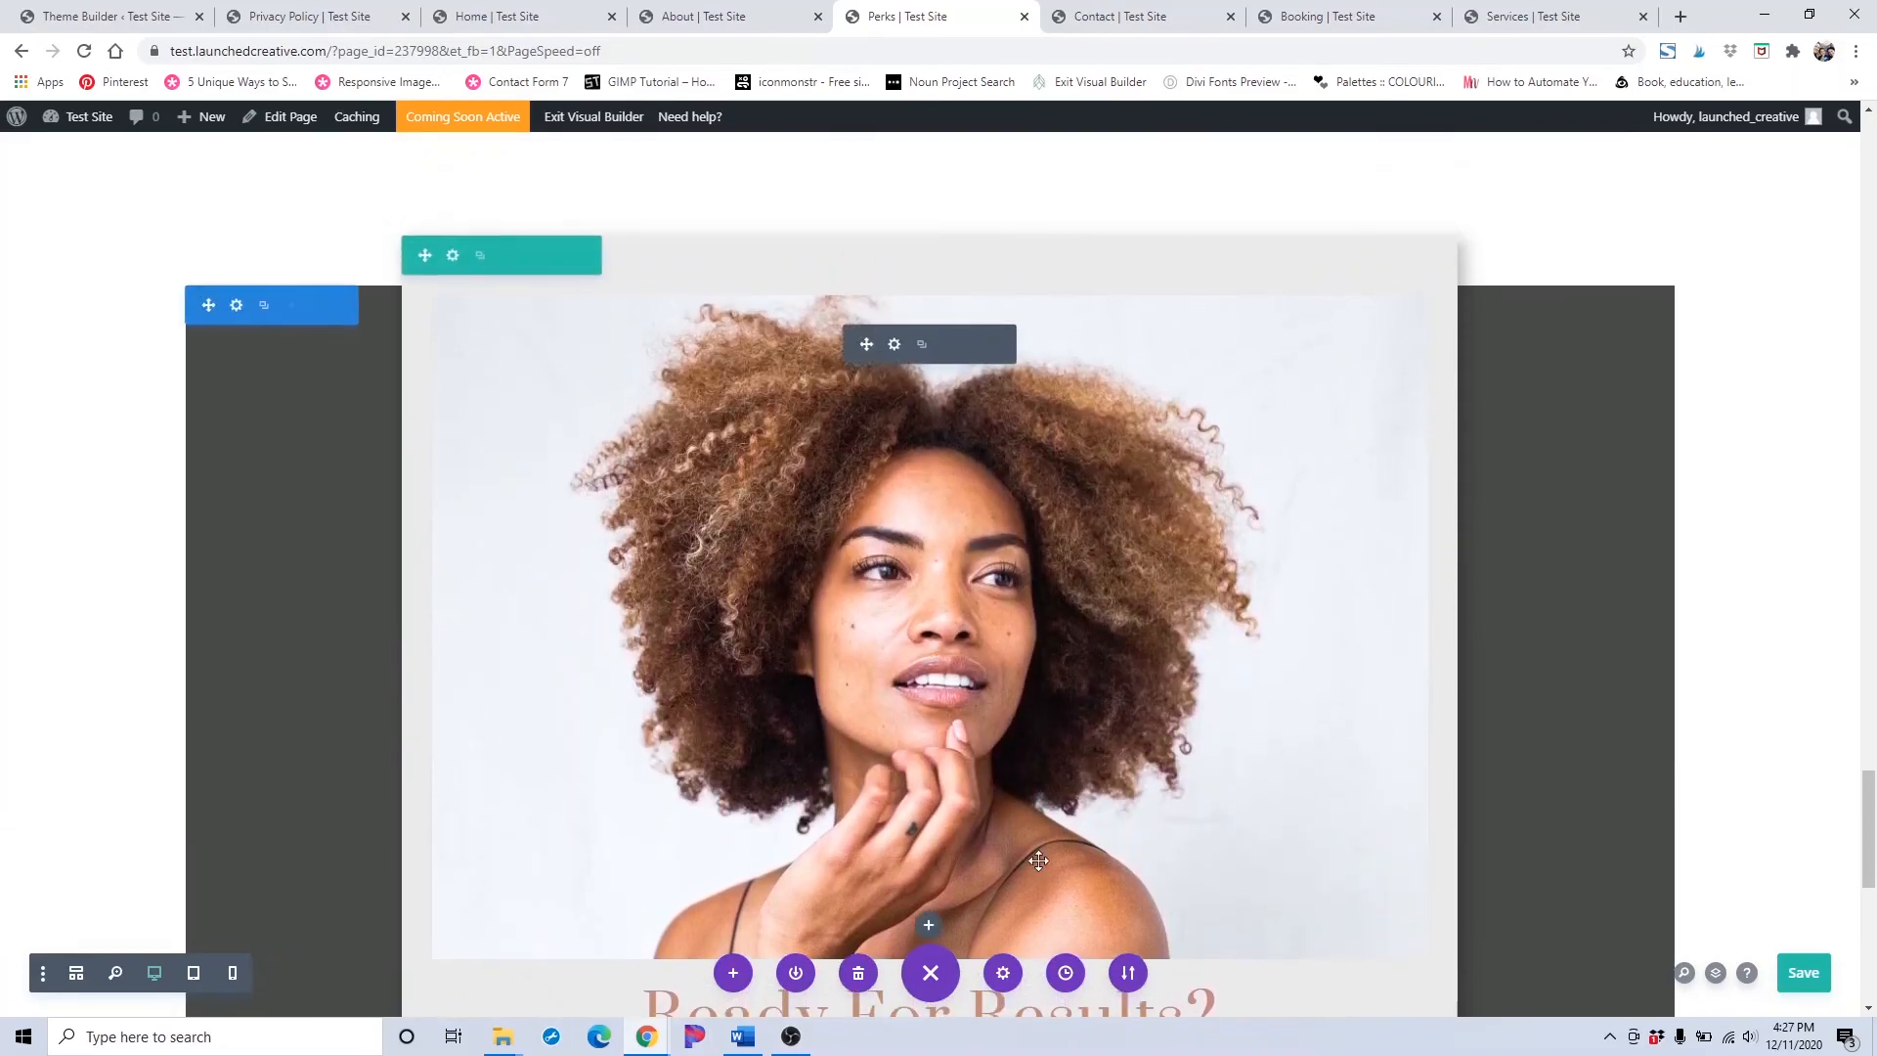
{"action": "scroll", "coordinate": [1308, 817], "scroll_direction": "down", "scroll_amount": 6}
{"action": "scroll", "coordinate": [1307, 817], "scroll_direction": "up", "scroll_amount": 6}
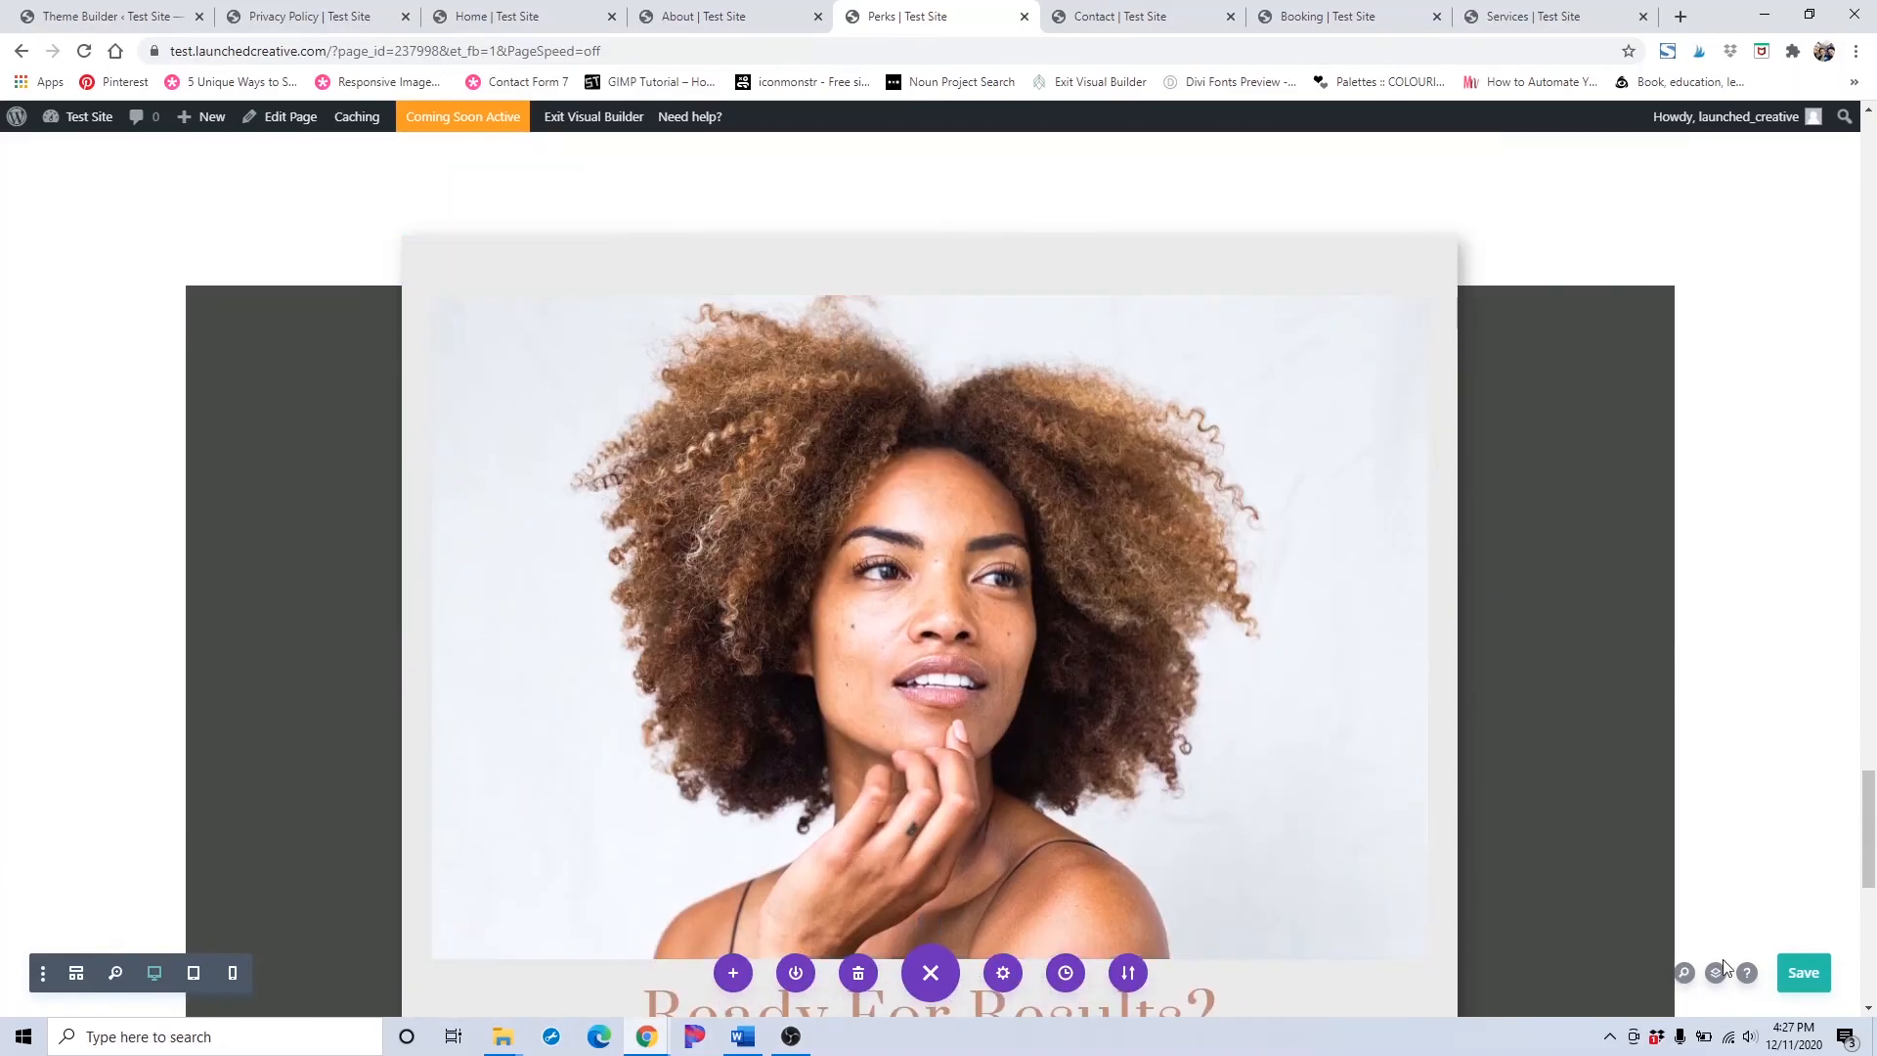
{"action": "left_click", "coordinate": [1804, 973]}
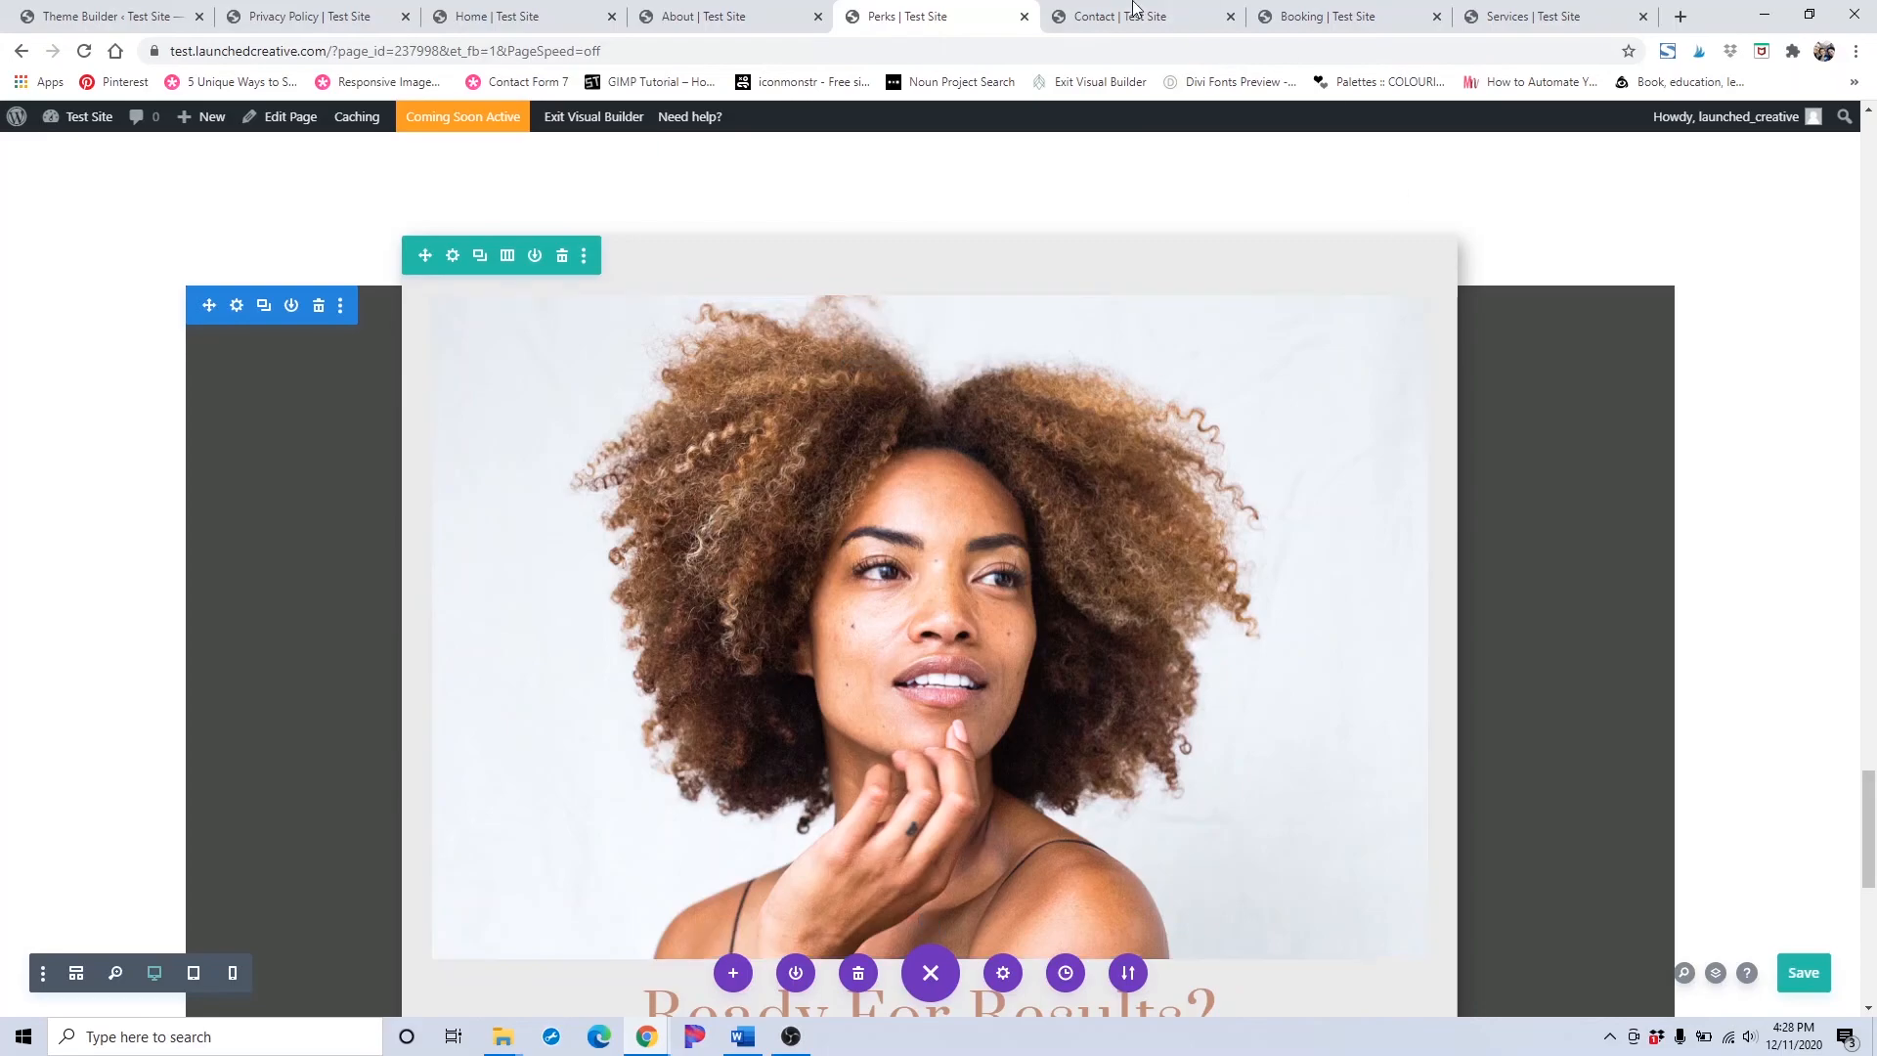
Look at the Ready For Results section on the Booking page and return to the Perks page.
{"action": "left_click", "coordinate": [1369, 12]}
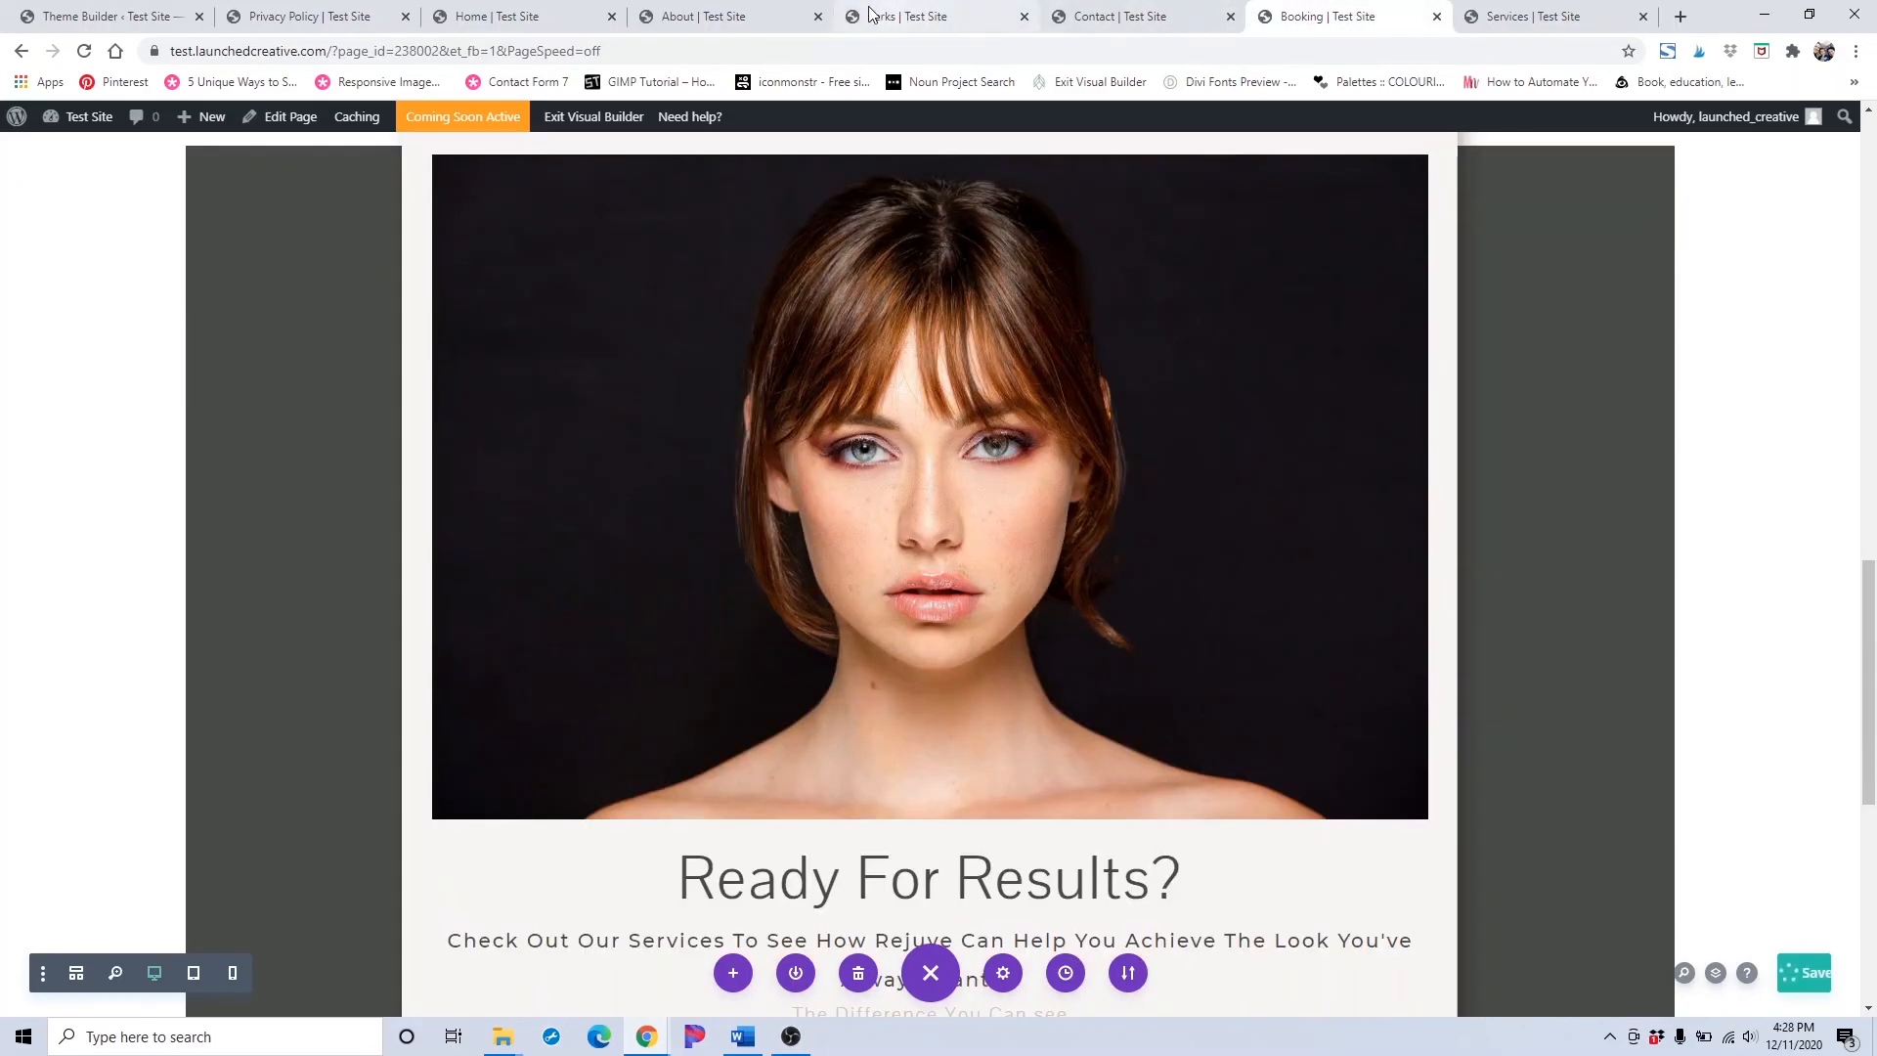
{"action": "left_click", "coordinate": [916, 14]}
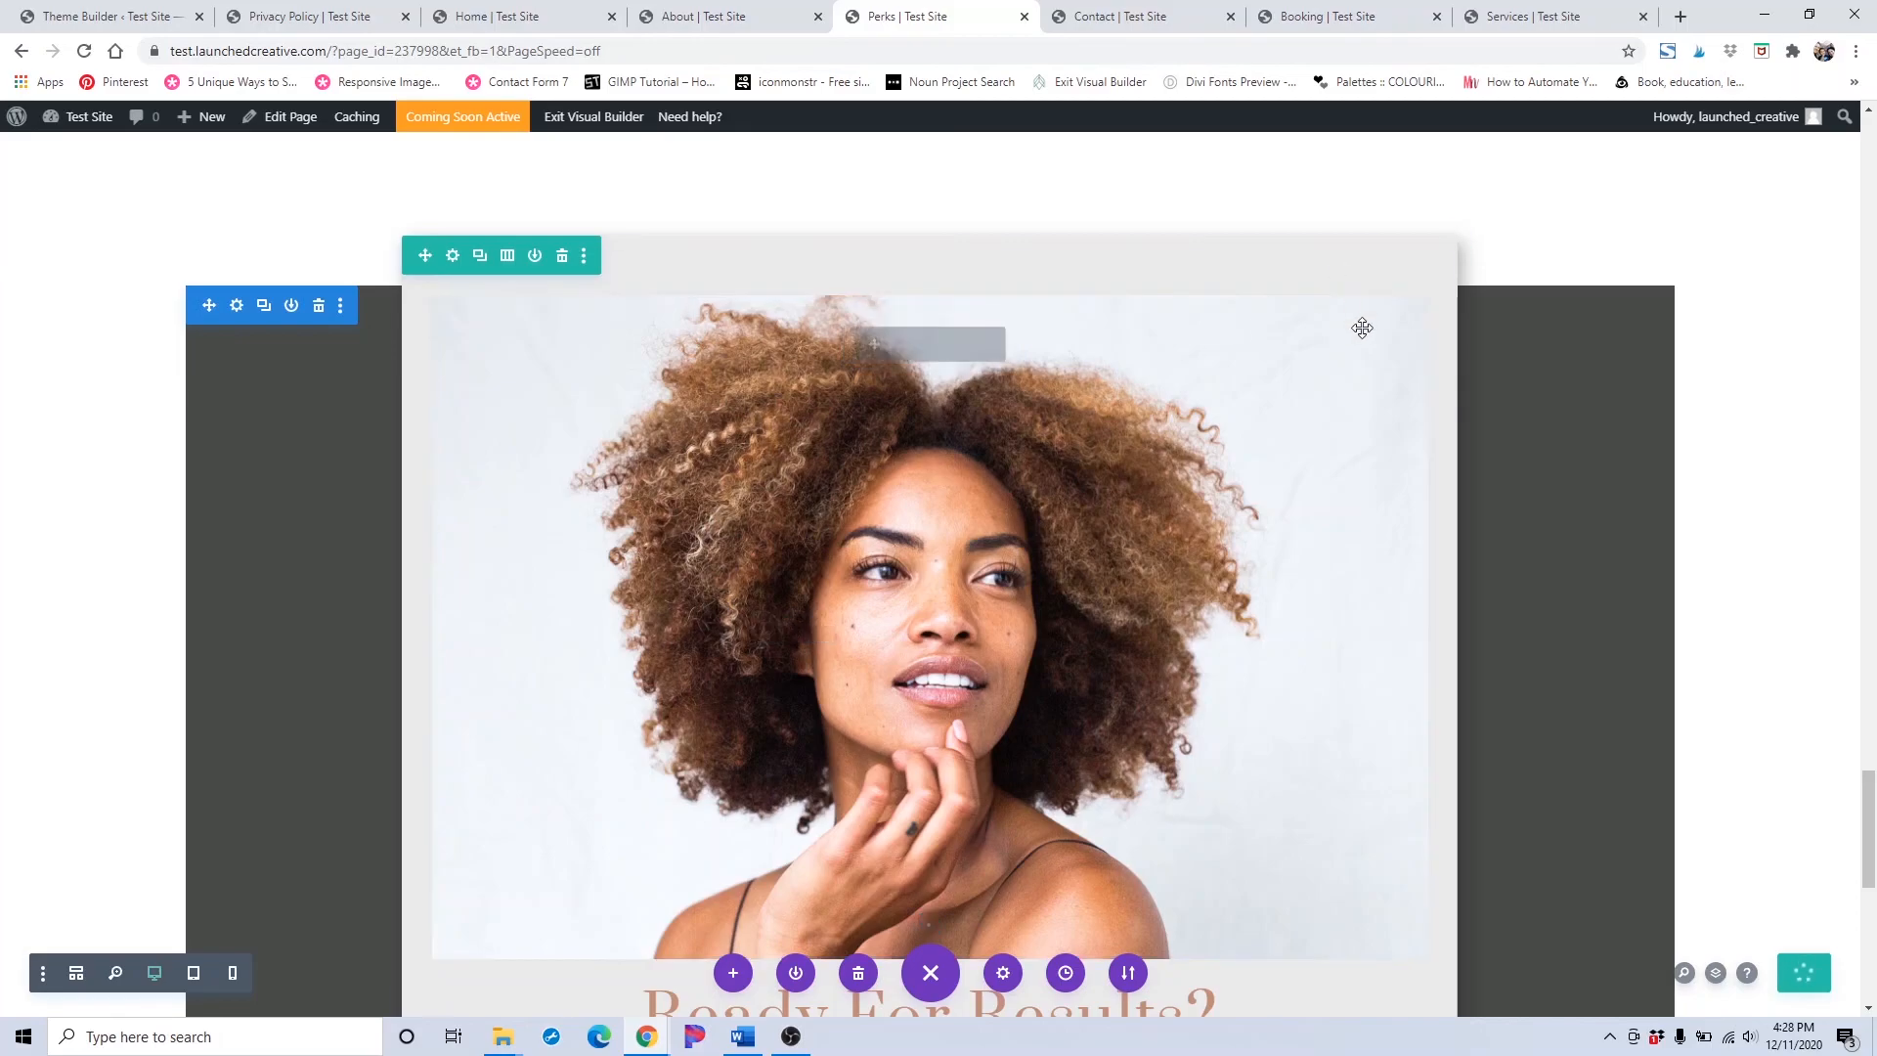
{"action": "scroll", "coordinate": [1365, 337], "scroll_direction": "up", "scroll_amount": 1}
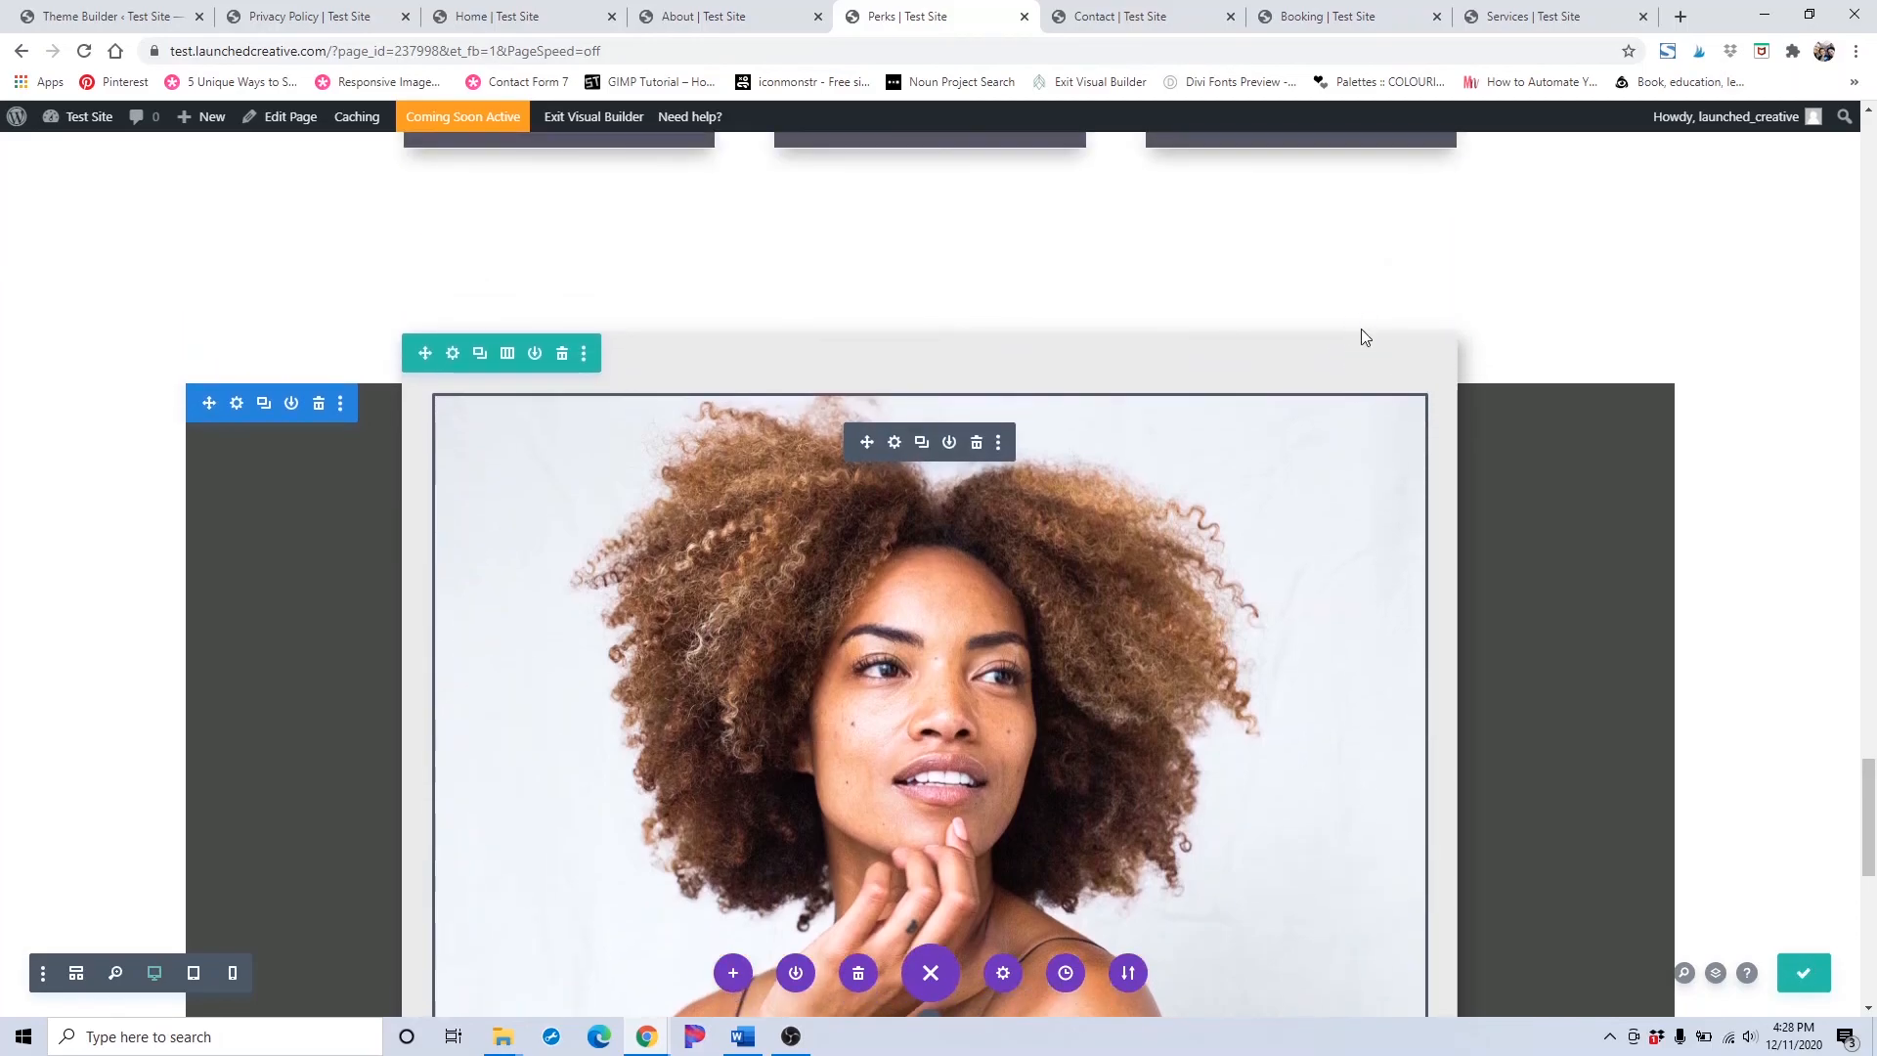